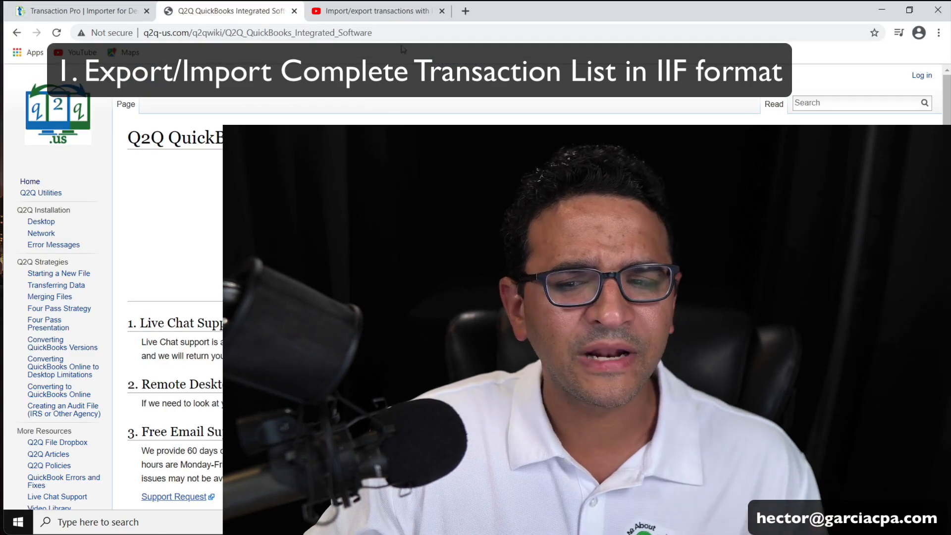
Leave the YouTube video for the Q2Q site and read the Data Transfer Utility overview.
click(401, 10)
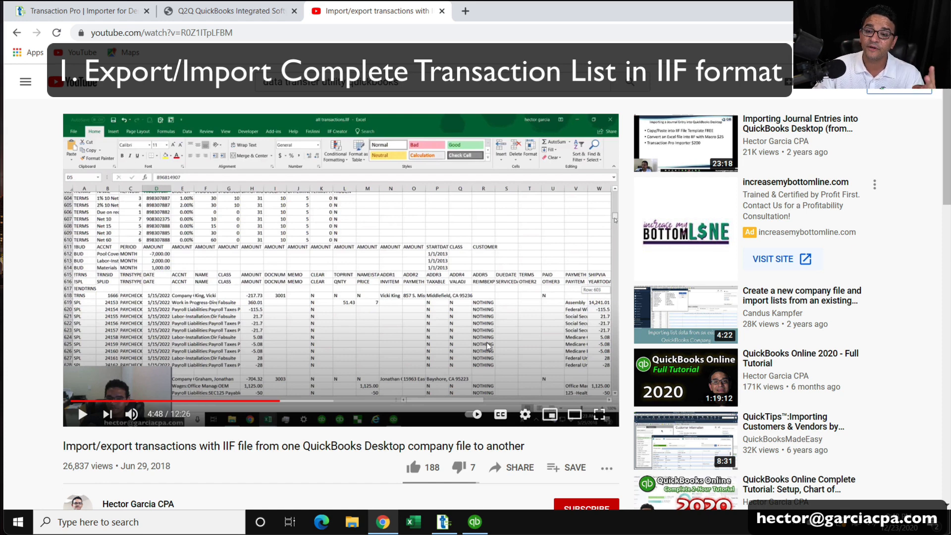
click(205, 10)
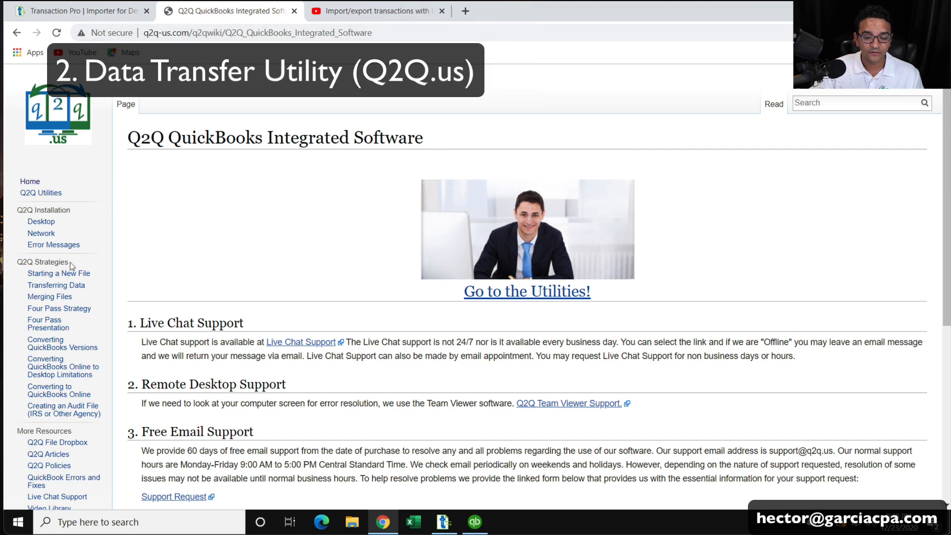
click(48, 195)
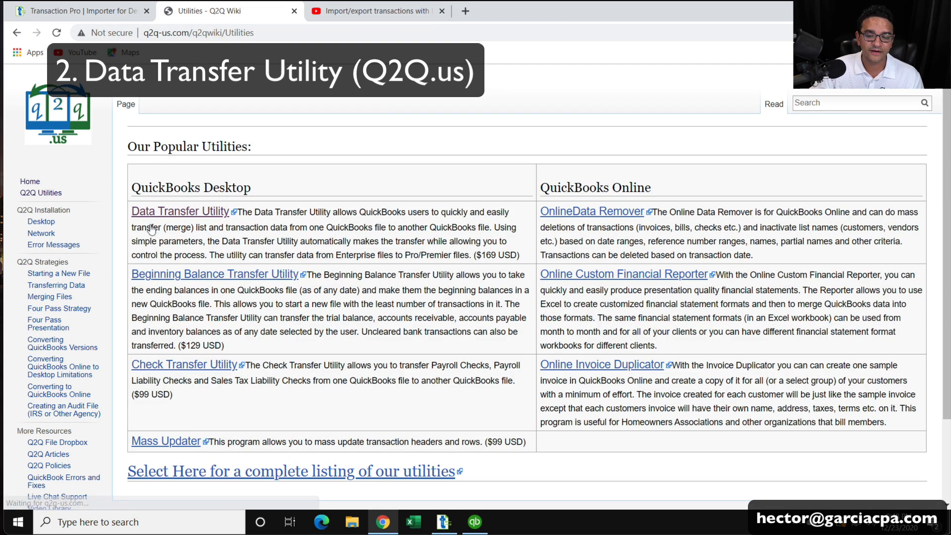
click(192, 214)
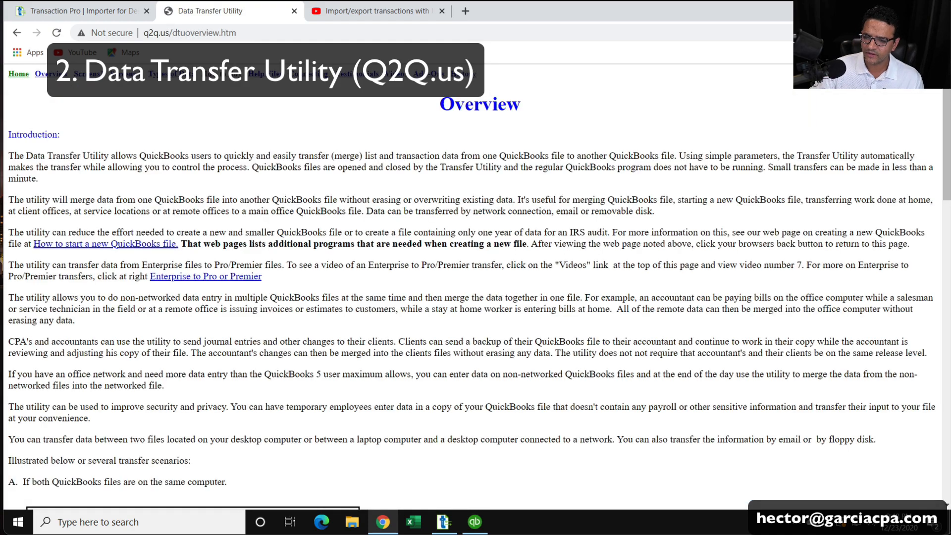
scroll(314, 241, down, 5)
scroll(314, 241, down, 10)
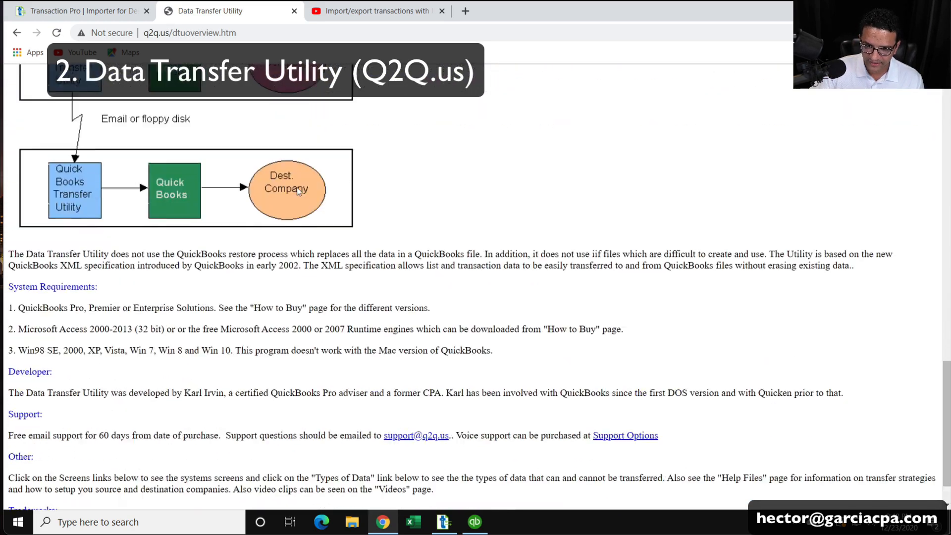
scroll(185, 90, up, 20)
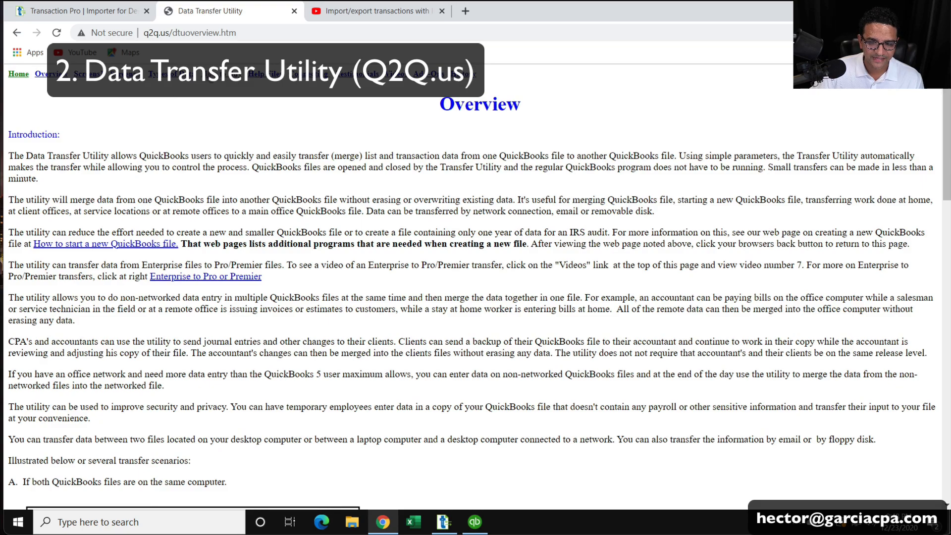
Browse the Data Transfer Utility download and screenshot pages, then return to Transaction Pro.
click(184, 86)
scroll(406, 389, down, 3)
scroll(406, 389, down, 15)
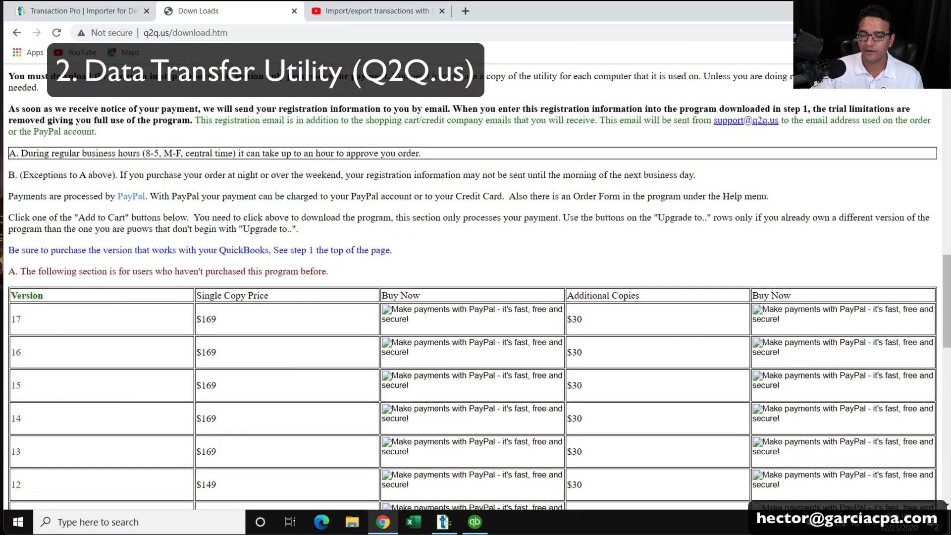
scroll(292, 259, up, 20)
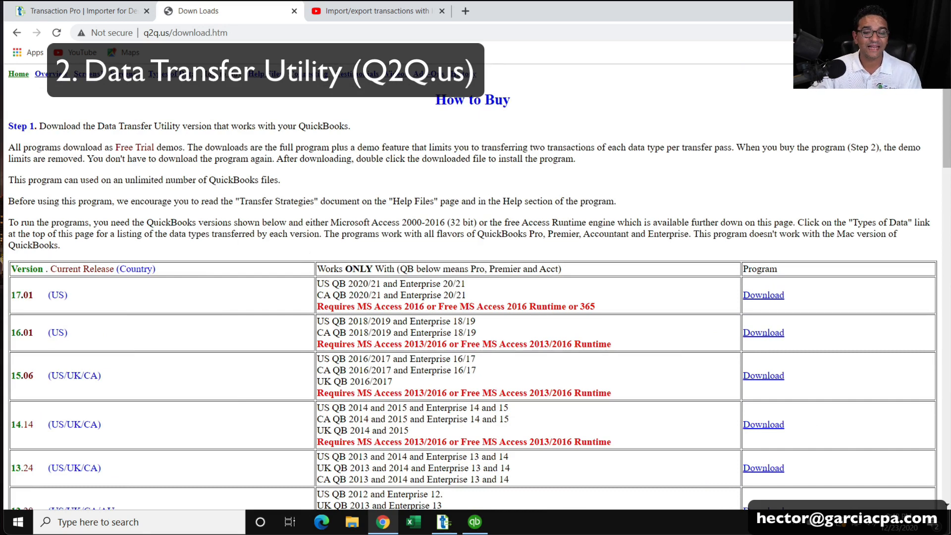
click(87, 73)
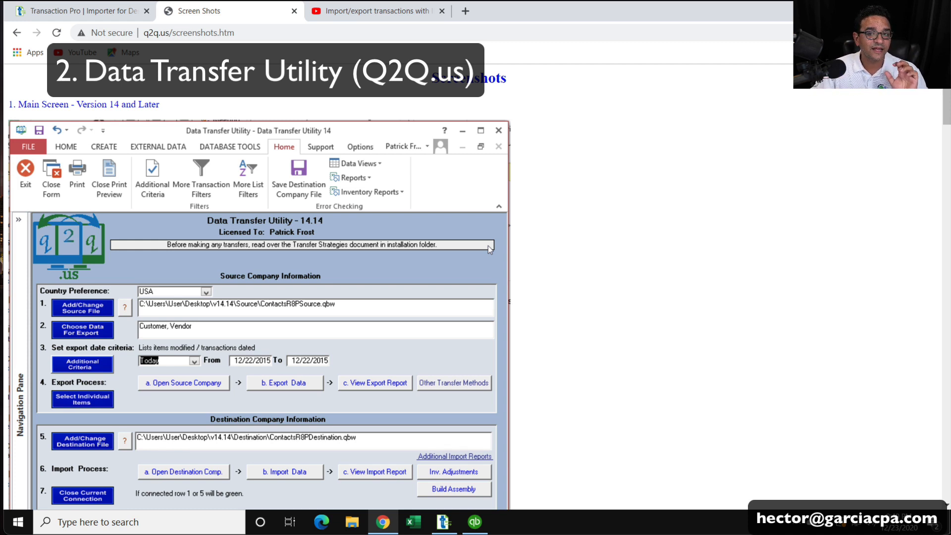
click(89, 15)
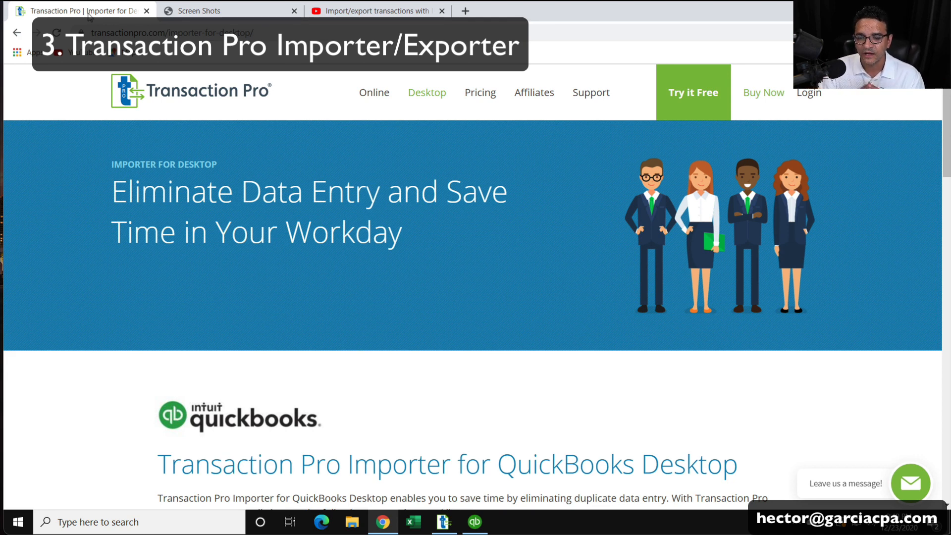
Show Transaction Pro pricing for QuickBooks Desktop: Importer Only $199, Importer/Exporter/Deleter PRO $299.
click(465, 97)
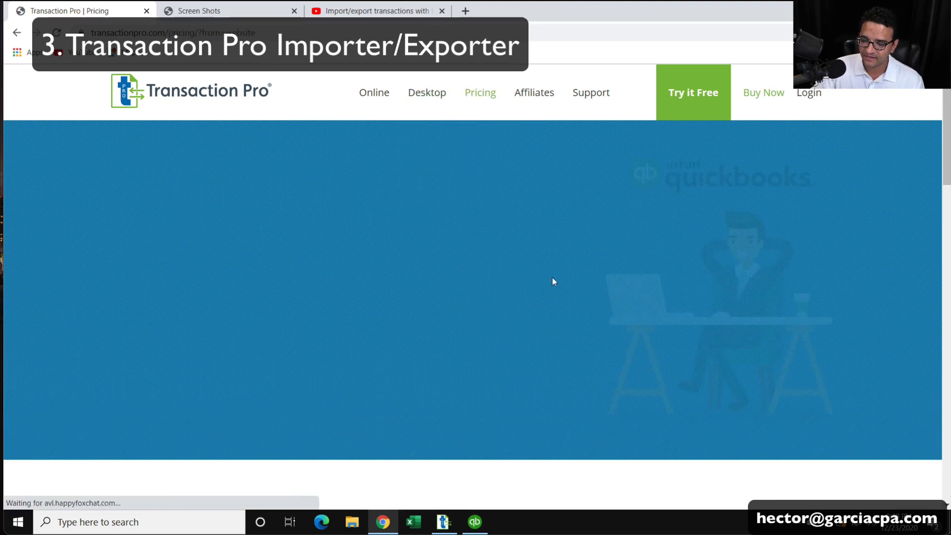
scroll(555, 305, down, 1)
scroll(555, 305, down, 8)
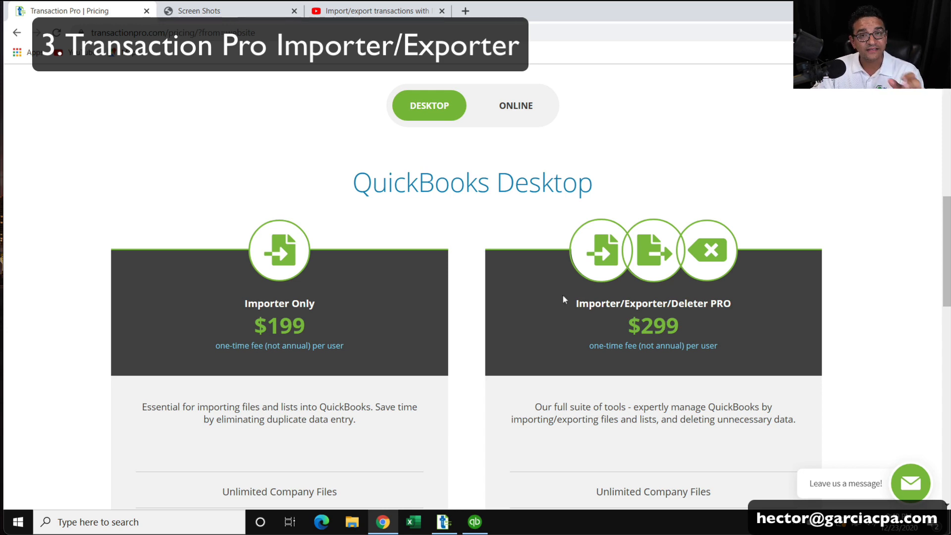
Recheck the Q2Q How to Buy page, return to pricing, and minimize Chrome.
click(223, 10)
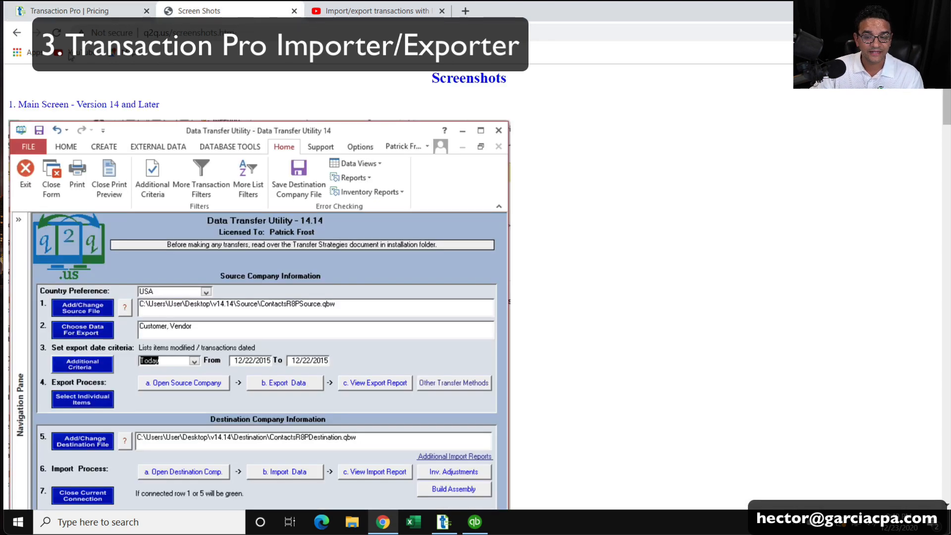
click(18, 33)
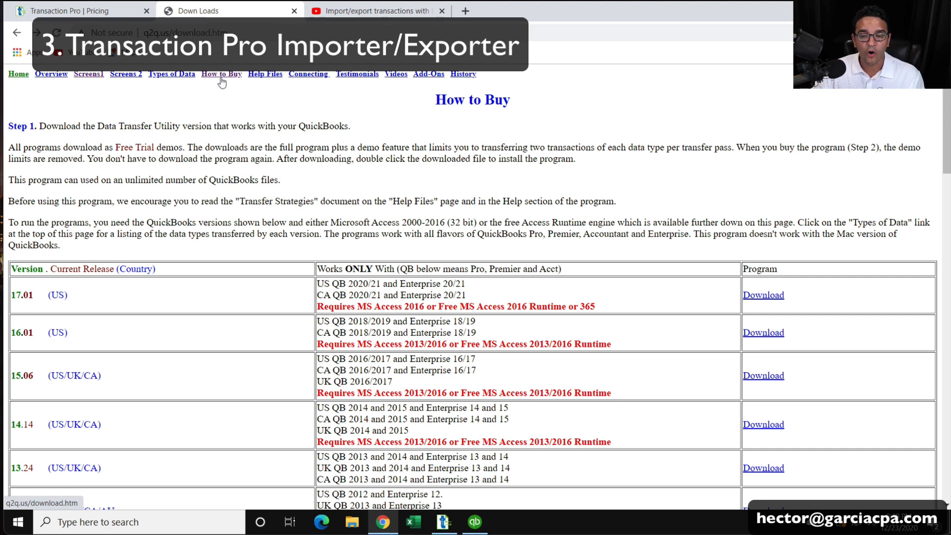
click(92, 8)
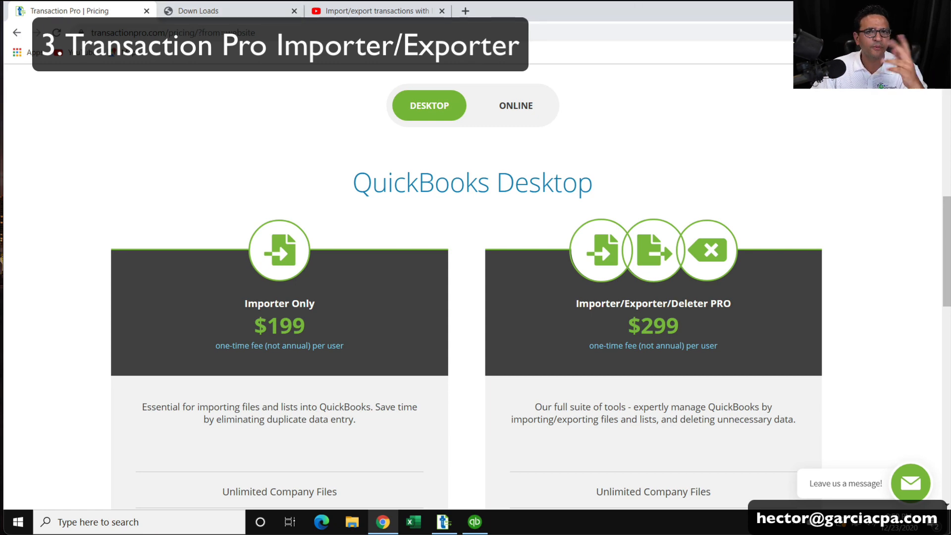
click(880, 8)
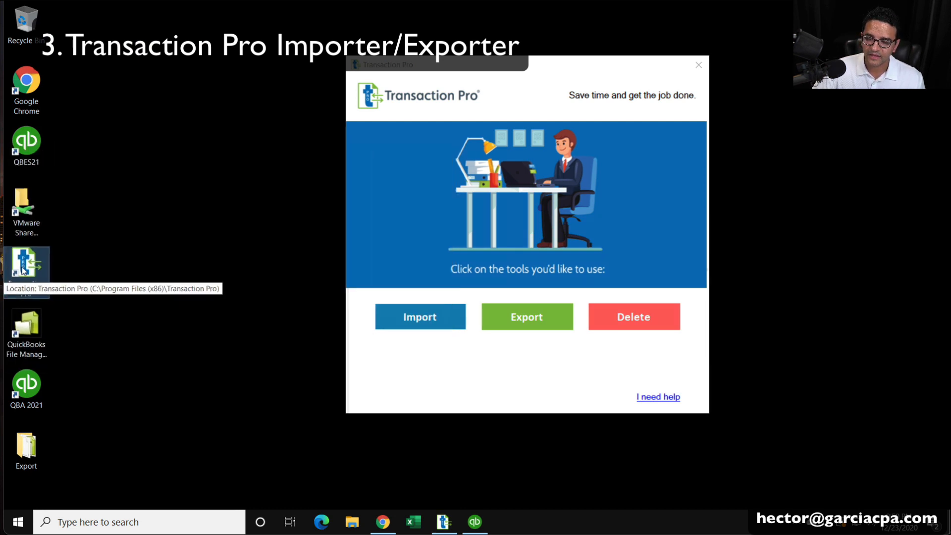
Launch the Transaction Pro Exporter from the desktop launcher.
drag(561, 66, 501, 67)
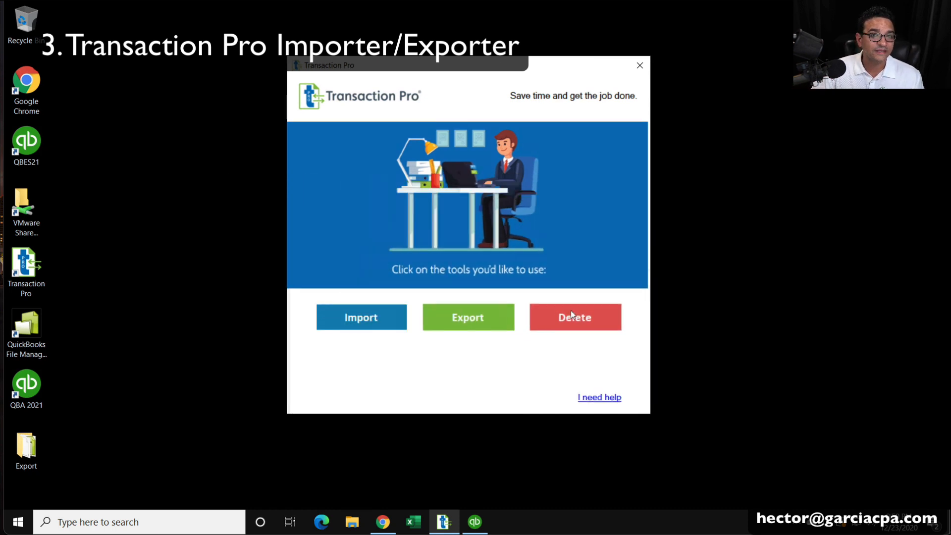
click(485, 325)
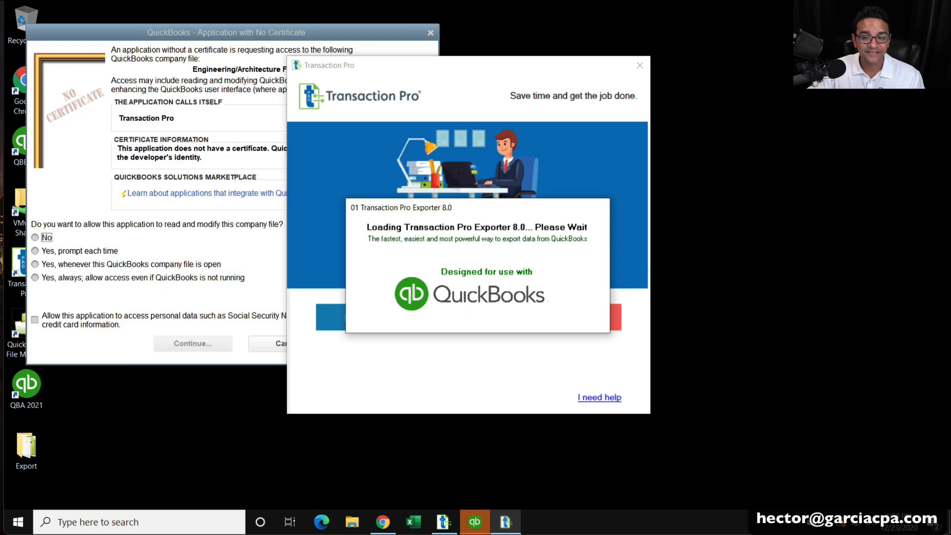
drag(134, 33, 177, 82)
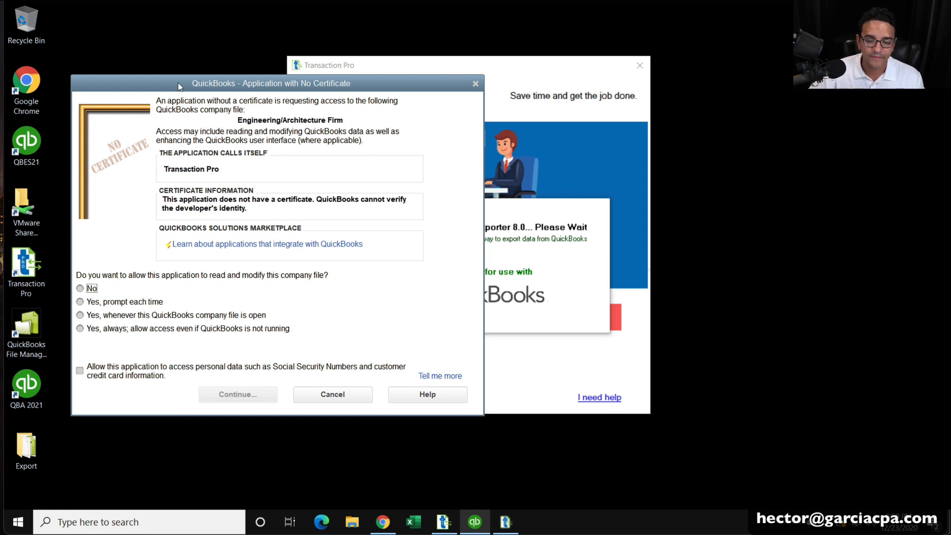
Always allow access to the company file, even when QuickBooks isn't running.
click(146, 329)
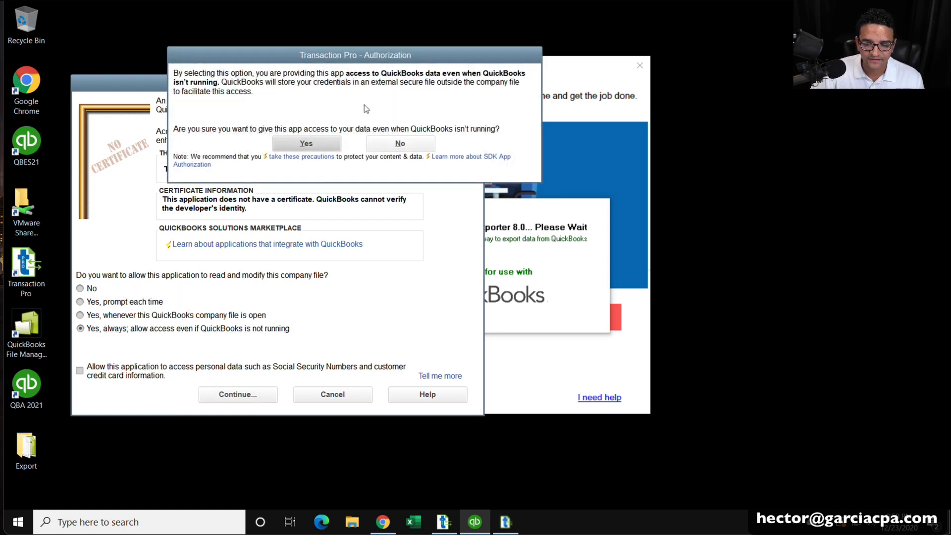
click(307, 145)
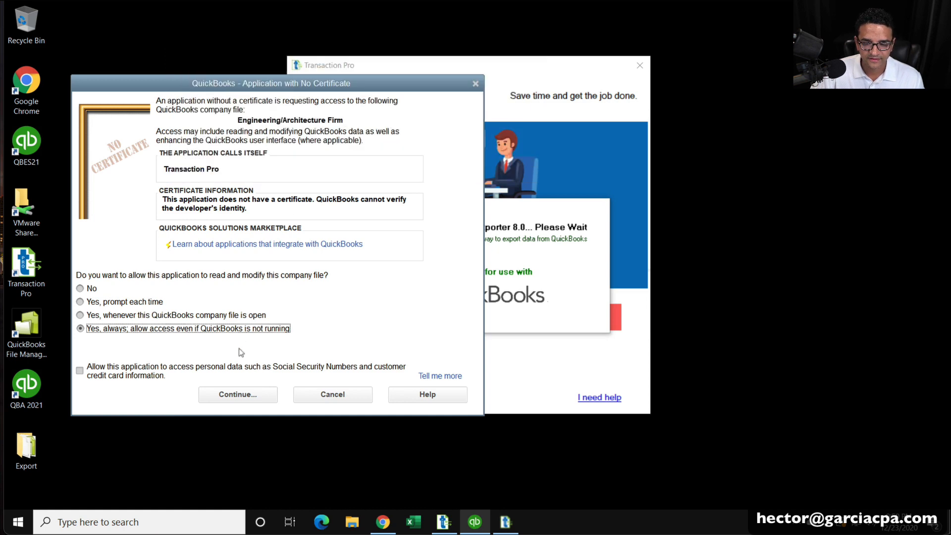
click(232, 396)
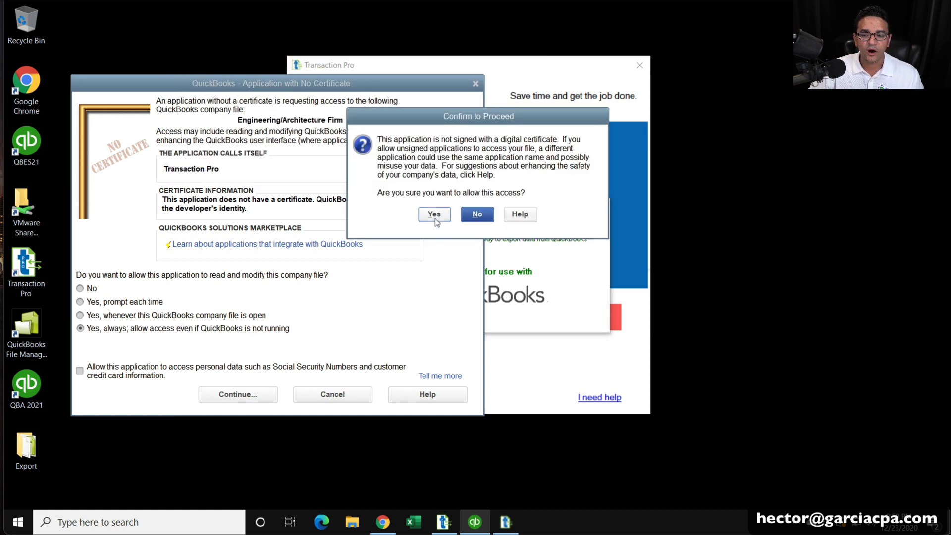
click(434, 216)
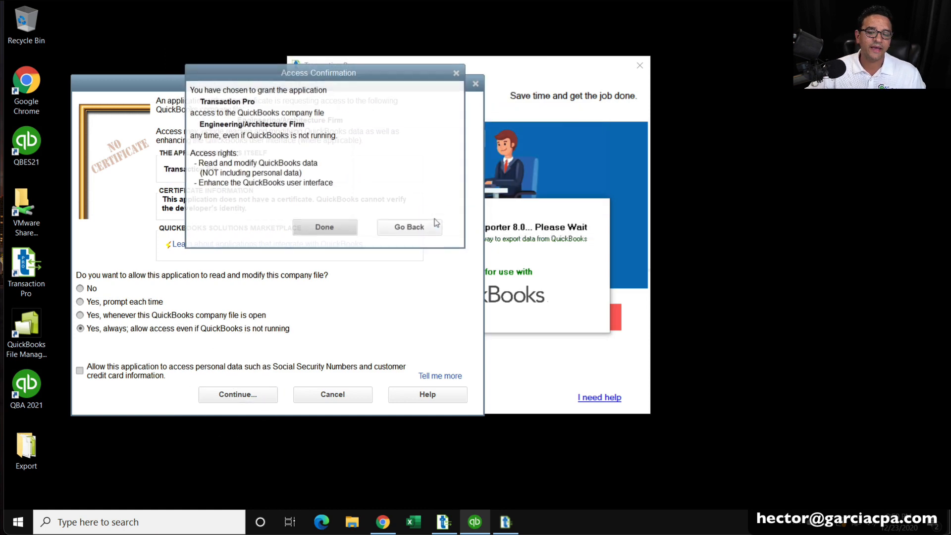
click(343, 223)
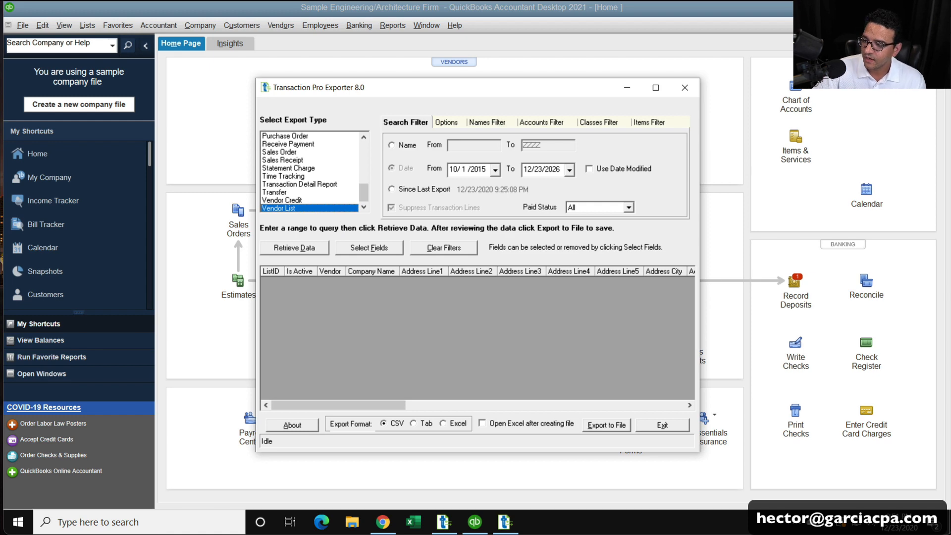
Minimize QuickBooks and set the Exporter's export type to Account List.
click(878, 7)
drag(473, 87, 459, 60)
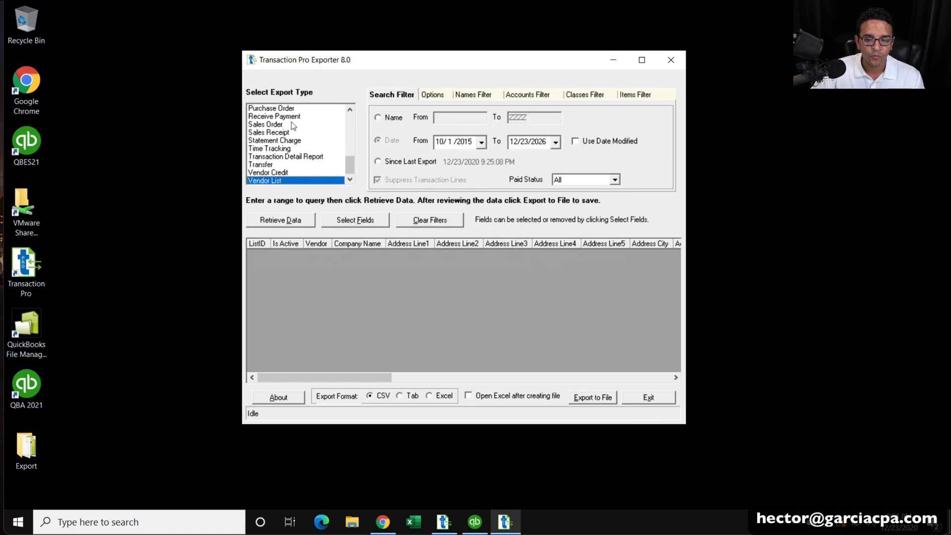
drag(351, 163, 354, 121)
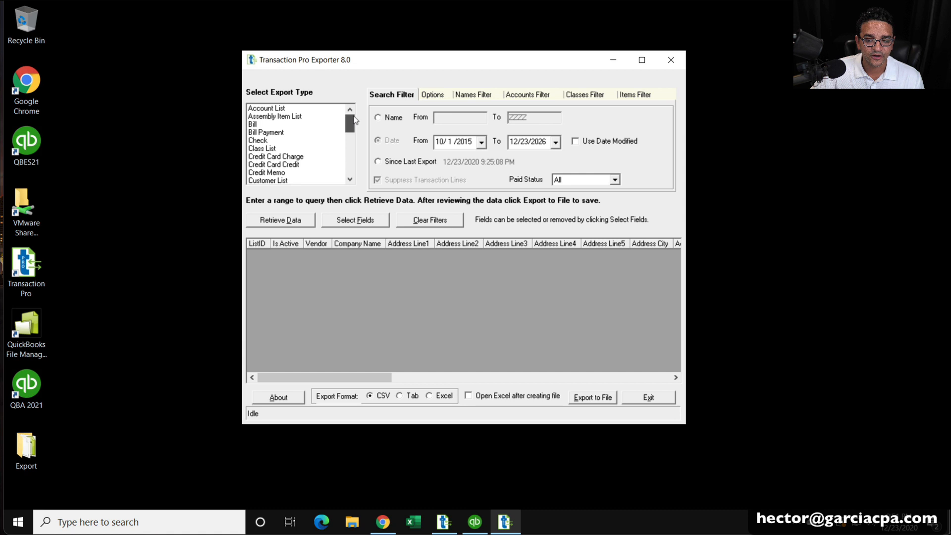
click(303, 109)
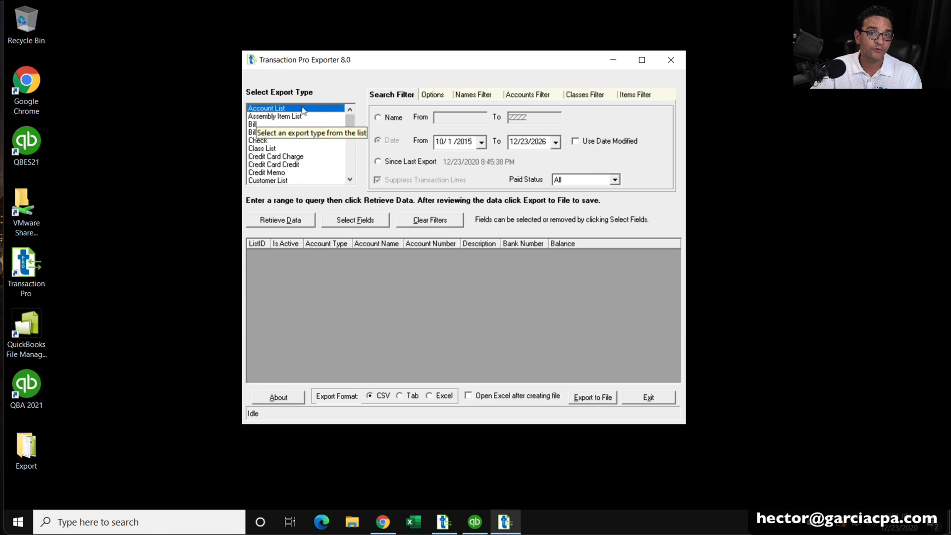
click(270, 124)
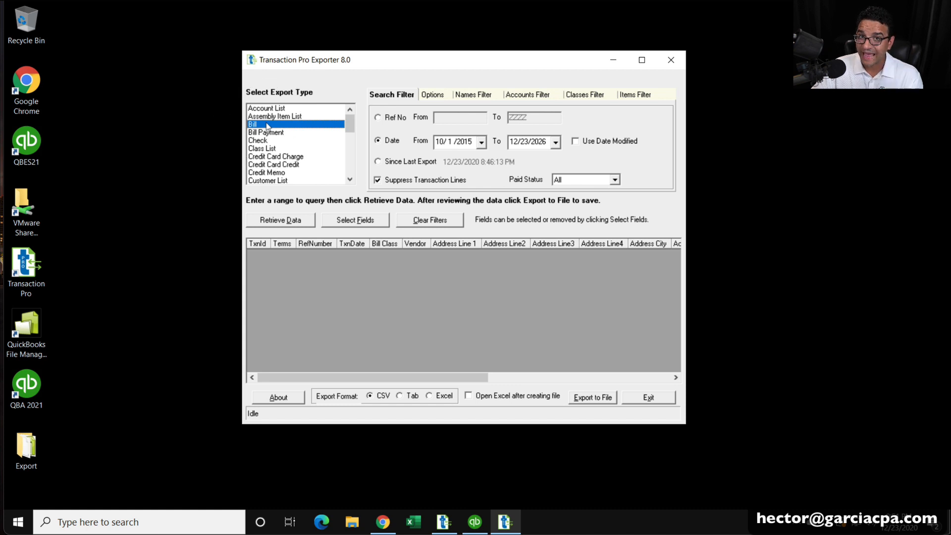
click(280, 109)
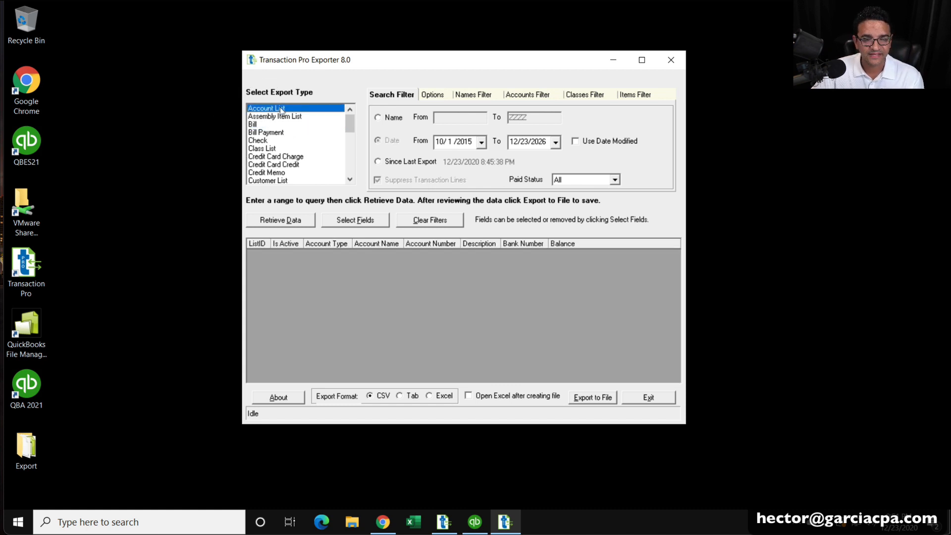
Retrieve the Account List and export it as CSV to Export\Account List.csv.
click(294, 221)
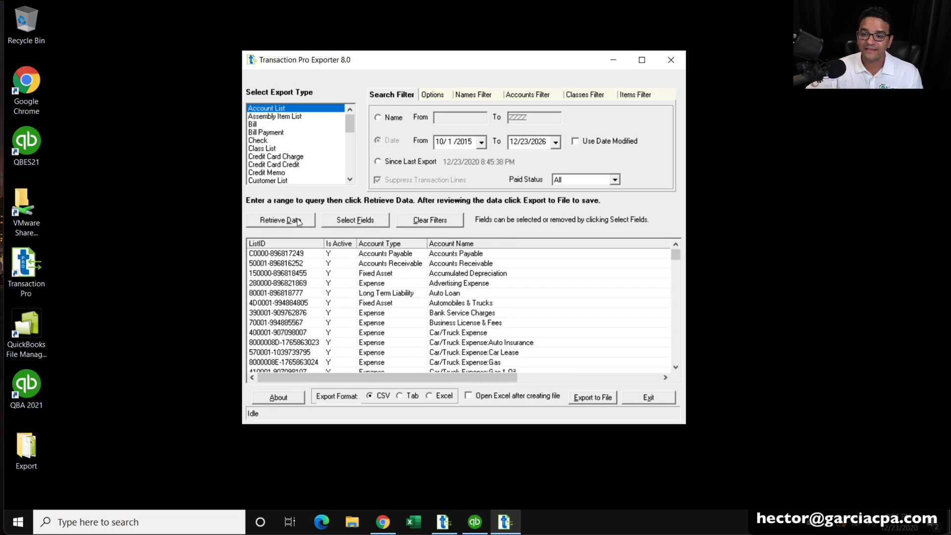
mouse_move(676, 255)
mouse_down()
mouse_move(677, 354)
mouse_move(676, 254)
mouse_up()
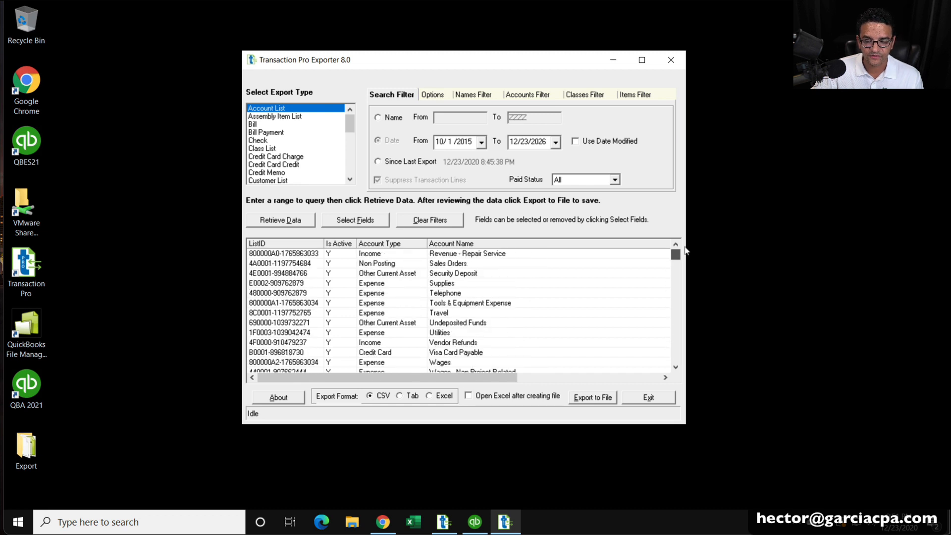
click(384, 397)
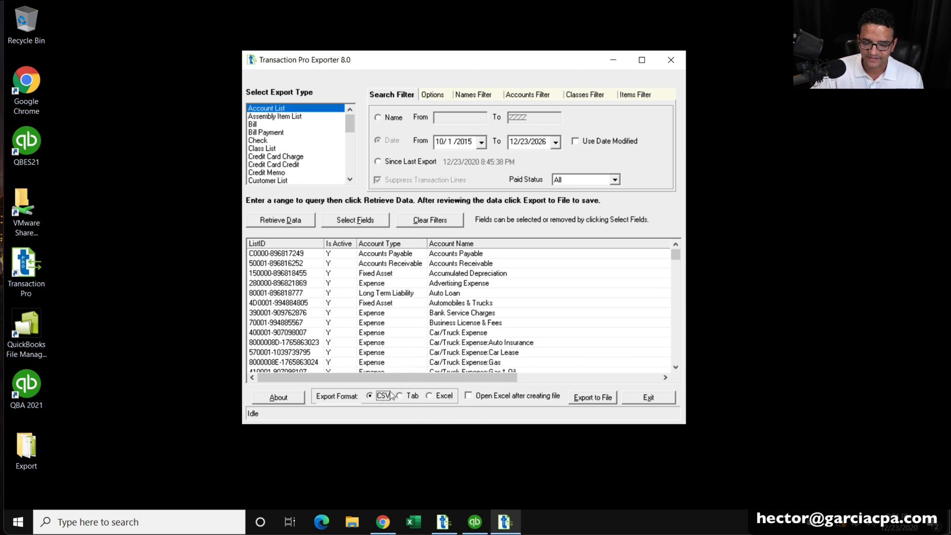
click(599, 402)
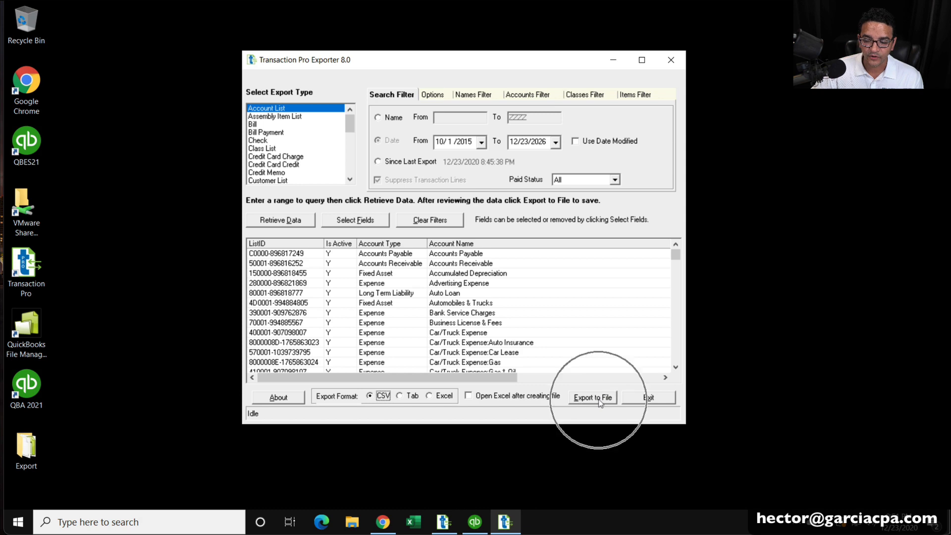
click(599, 402)
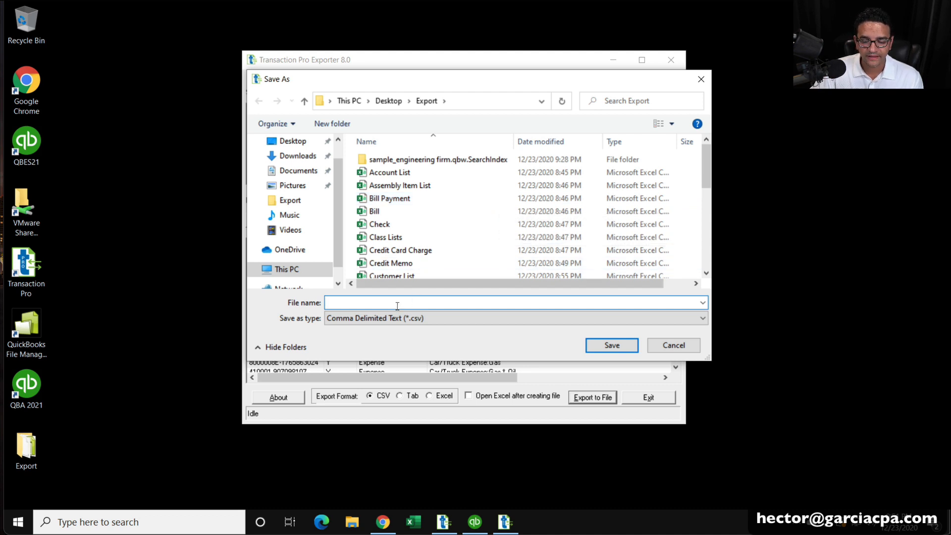
text(Account List)
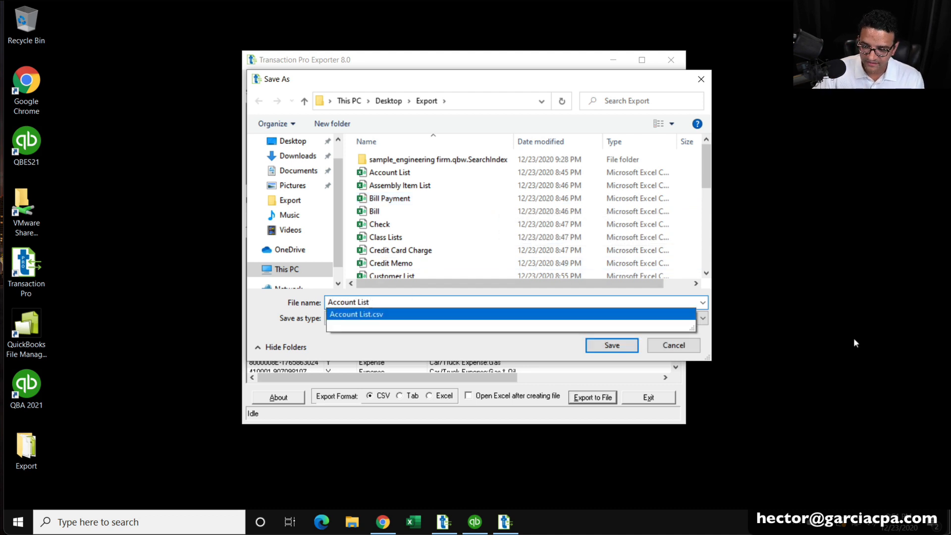
click(510, 351)
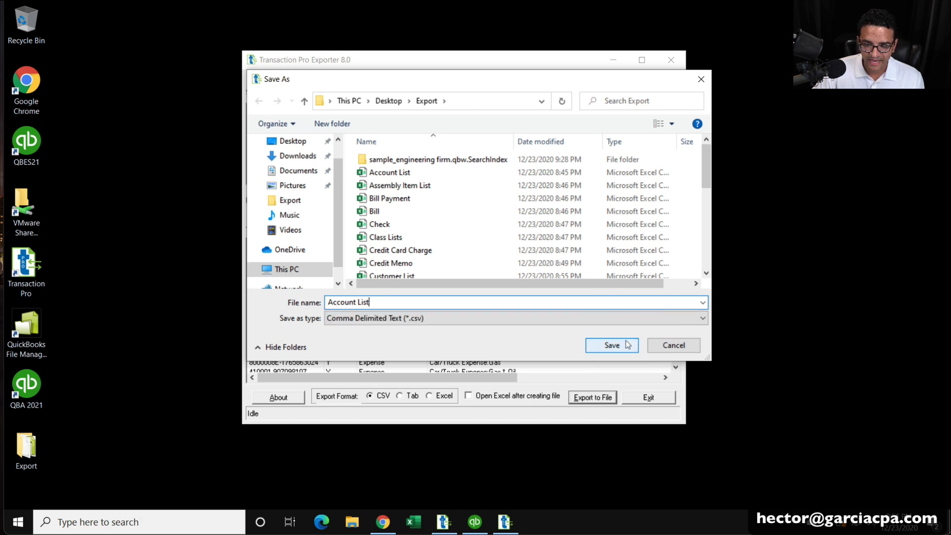
click(672, 347)
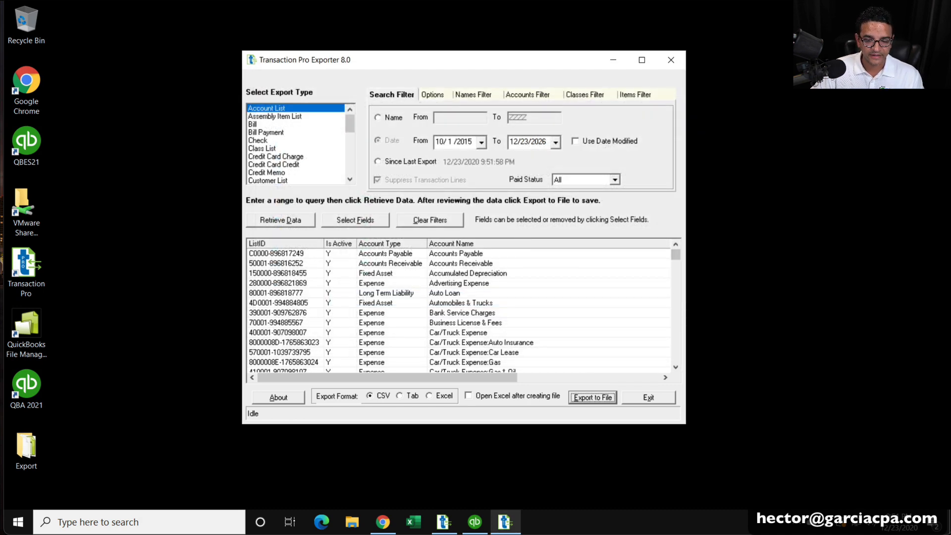
click(30, 451)
double_click(27, 449)
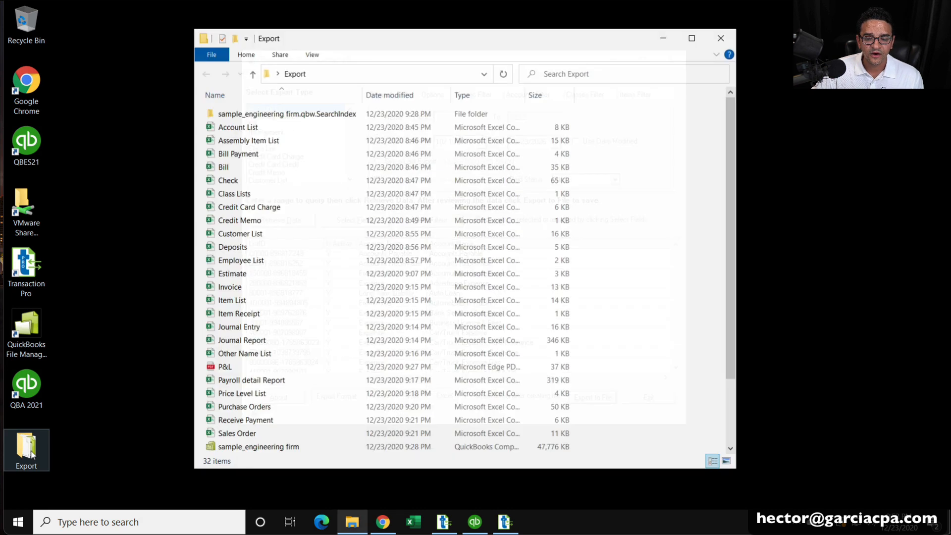
drag(425, 43, 485, 42)
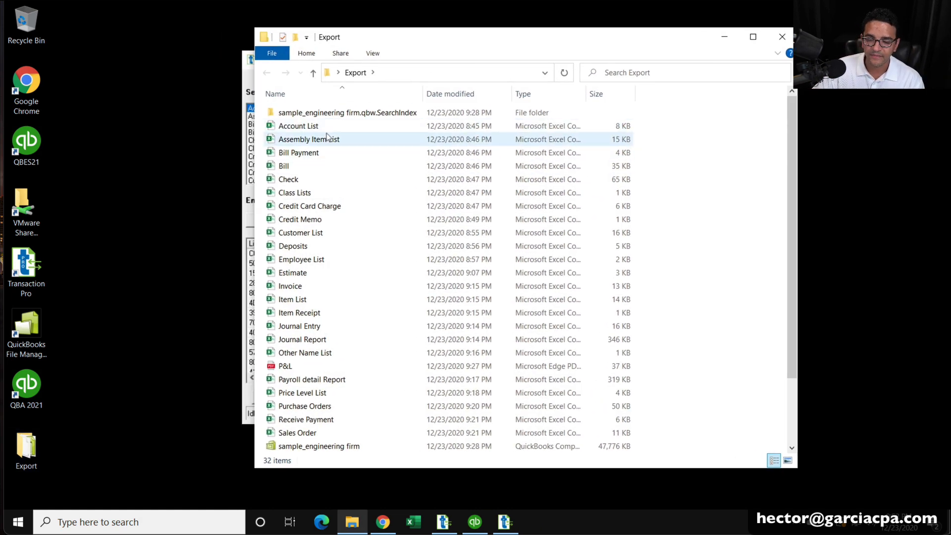
click(302, 127)
click(305, 166)
click(304, 193)
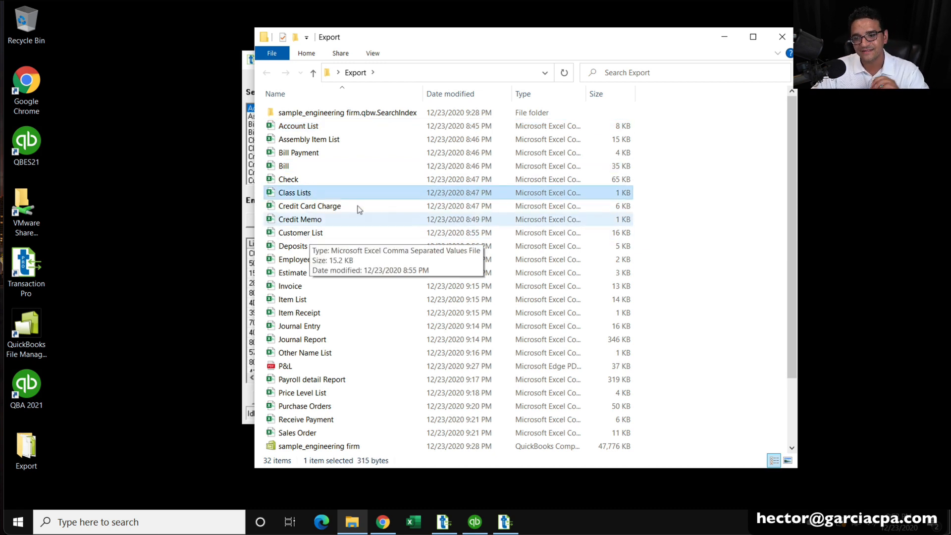
click(782, 38)
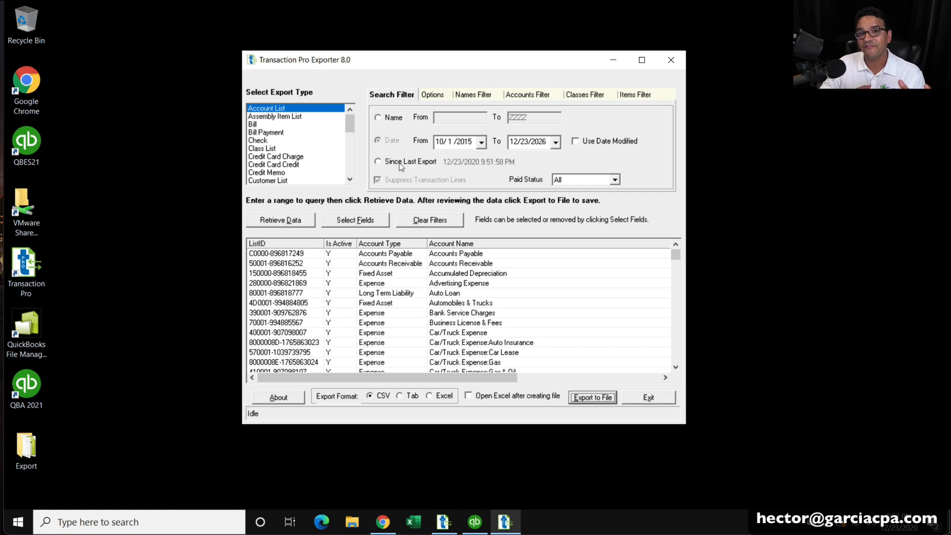
Try retrieving accounts changed since the last export, which finds no records.
click(399, 163)
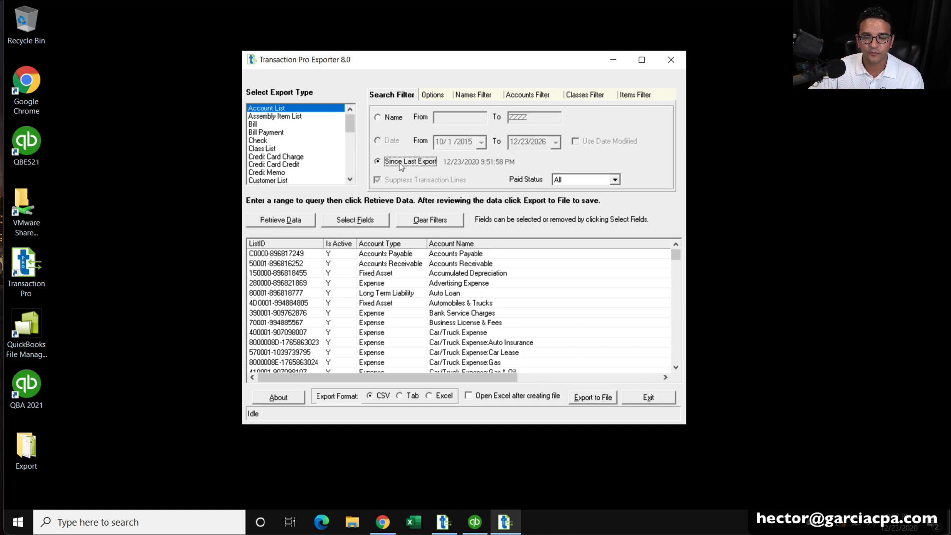
click(275, 219)
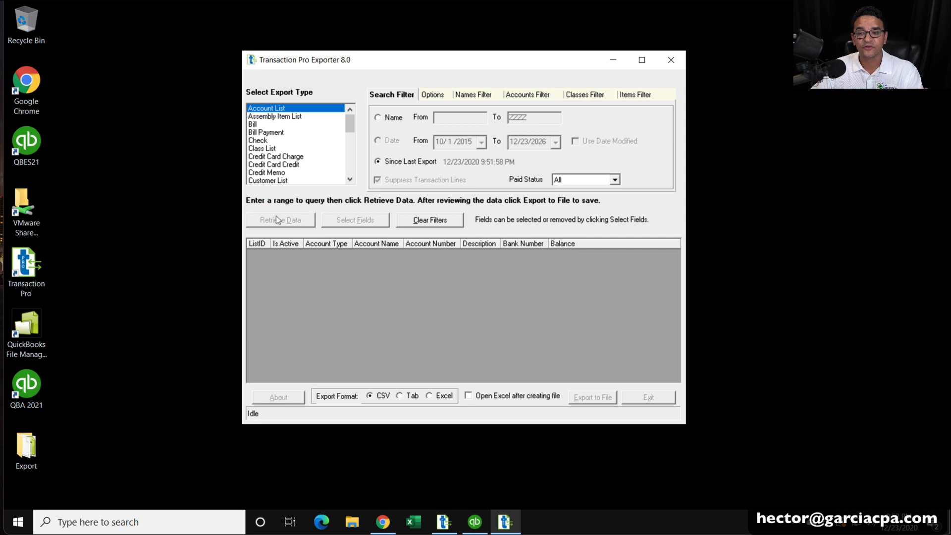
click(578, 304)
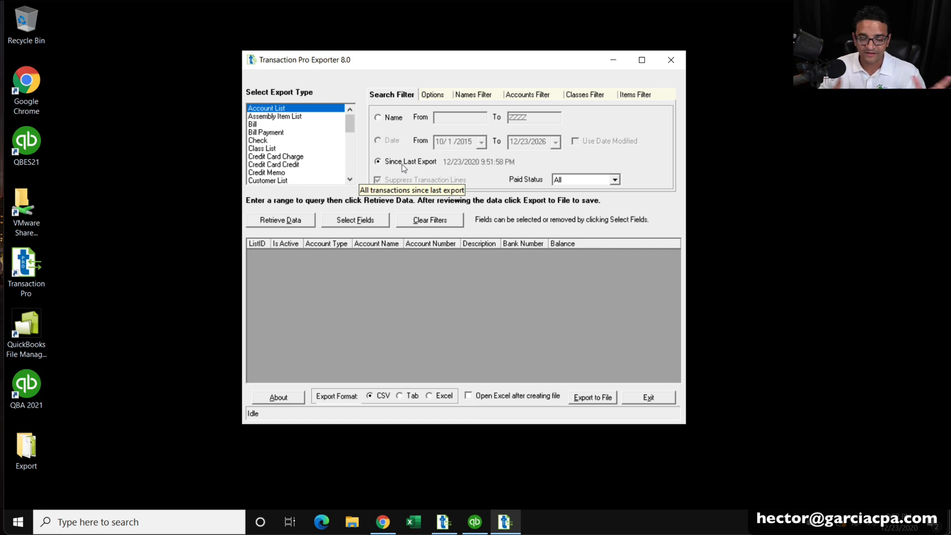
click(392, 117)
Select Bill, filtered by date 10/1/2015 to 12/23/2026, with paid status All.
click(264, 124)
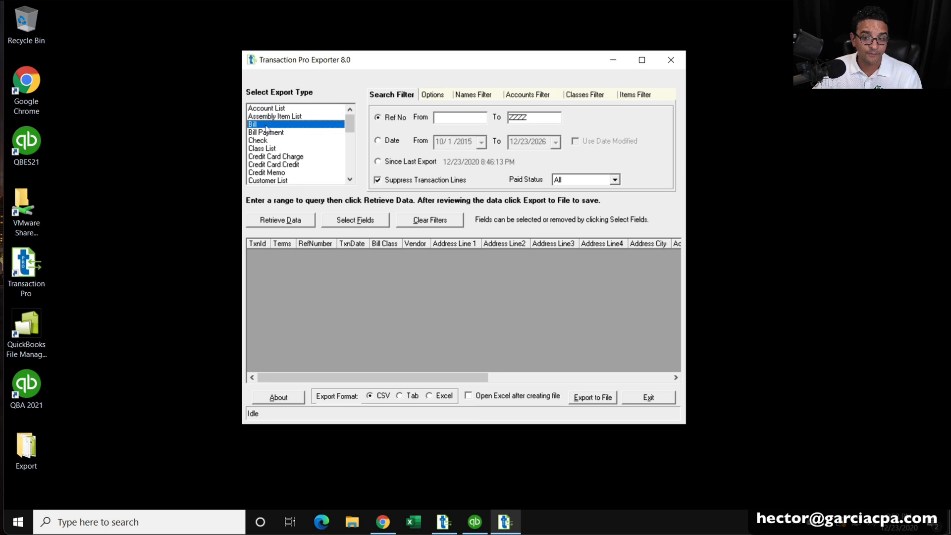
click(398, 118)
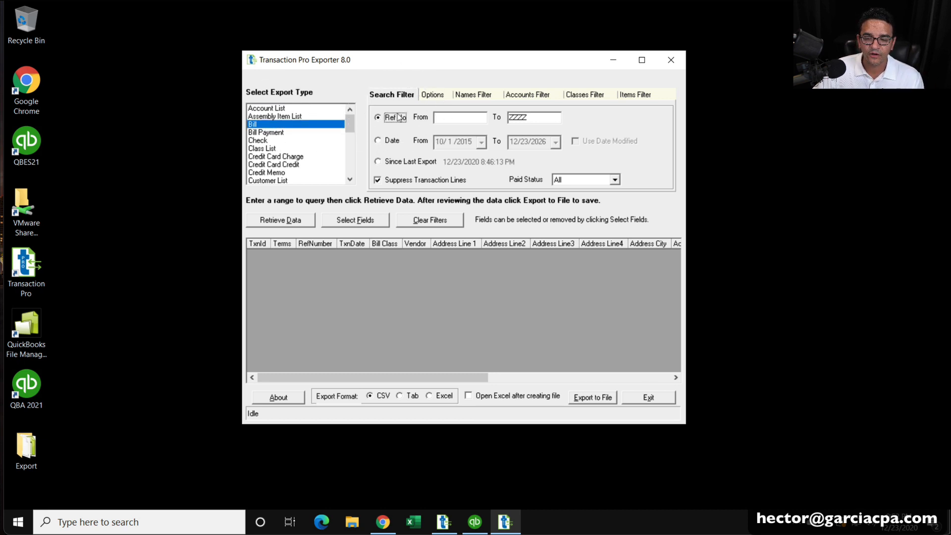
click(443, 115)
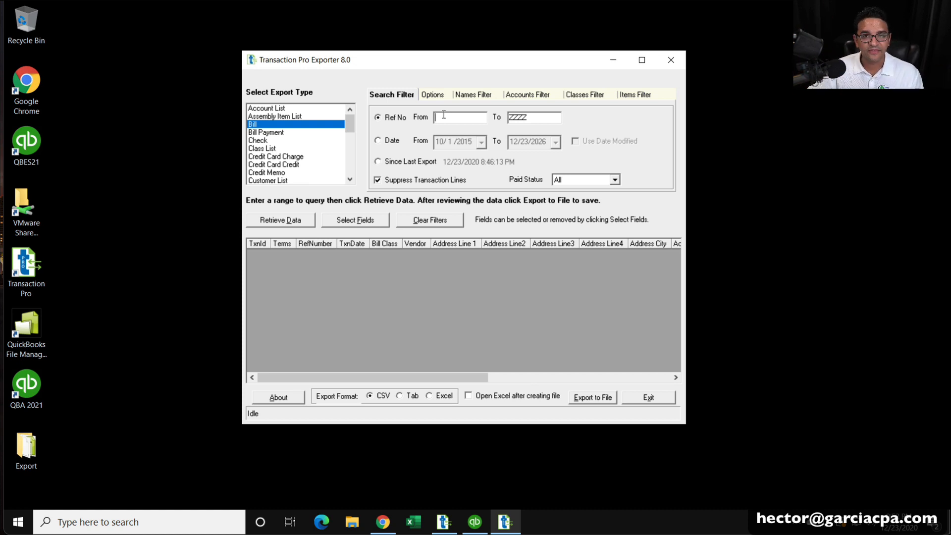
click(389, 142)
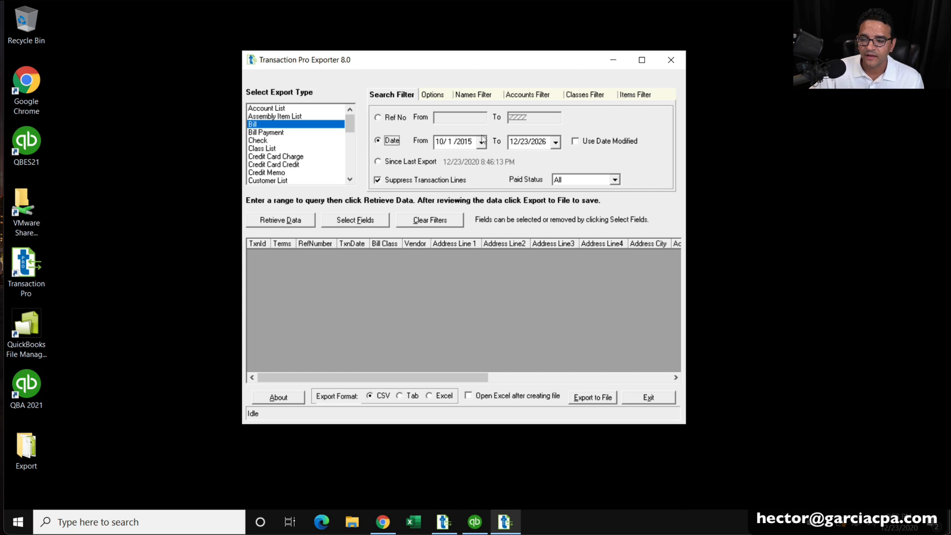
click(569, 183)
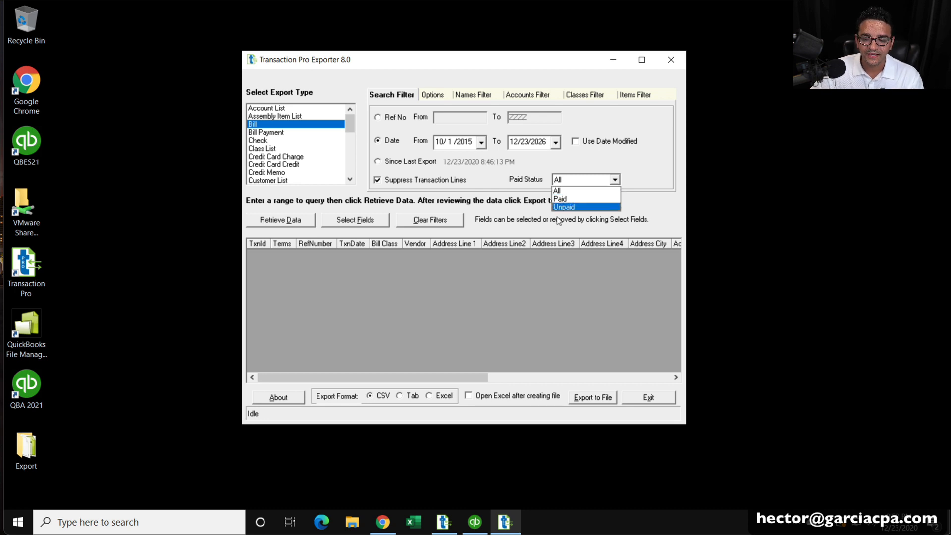
click(693, 204)
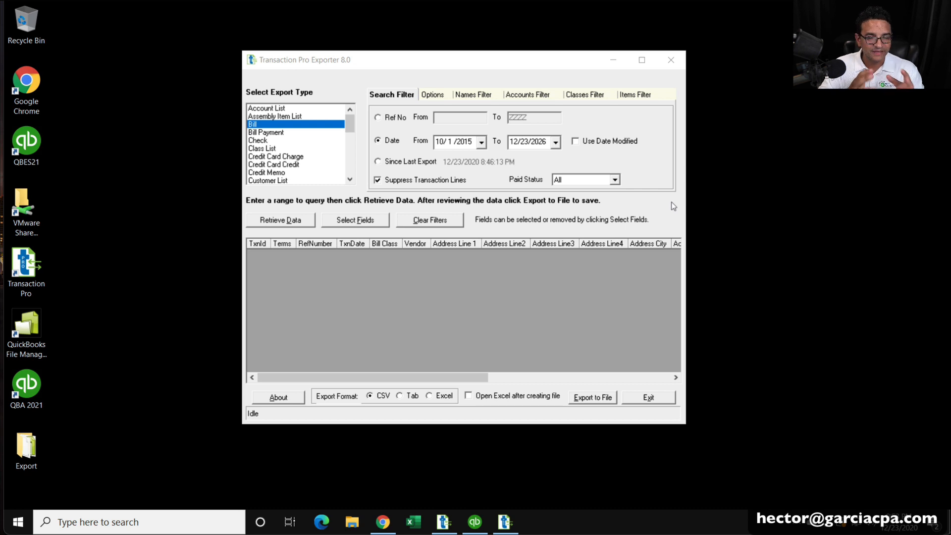
Compare bill retrievals with and without transaction lines, leaving Suppress Transaction Lines off.
click(400, 181)
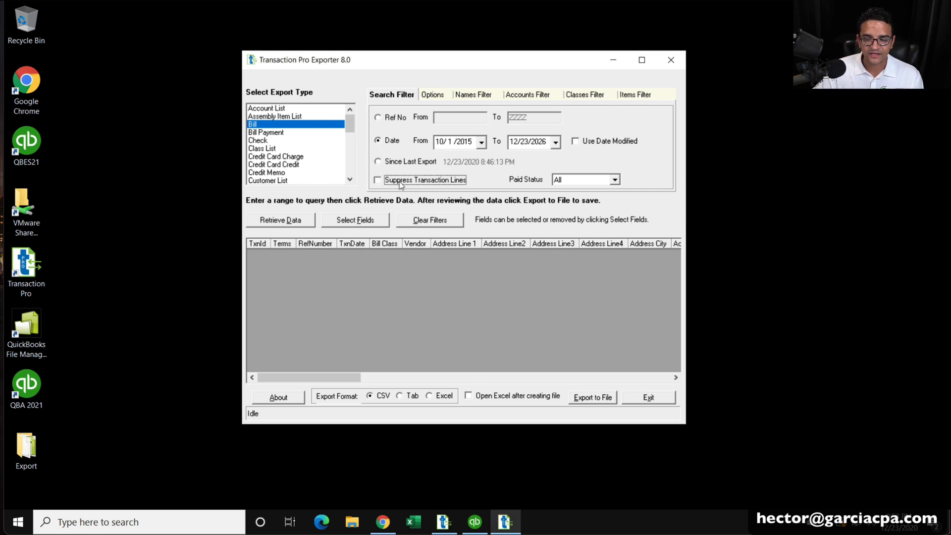
click(265, 221)
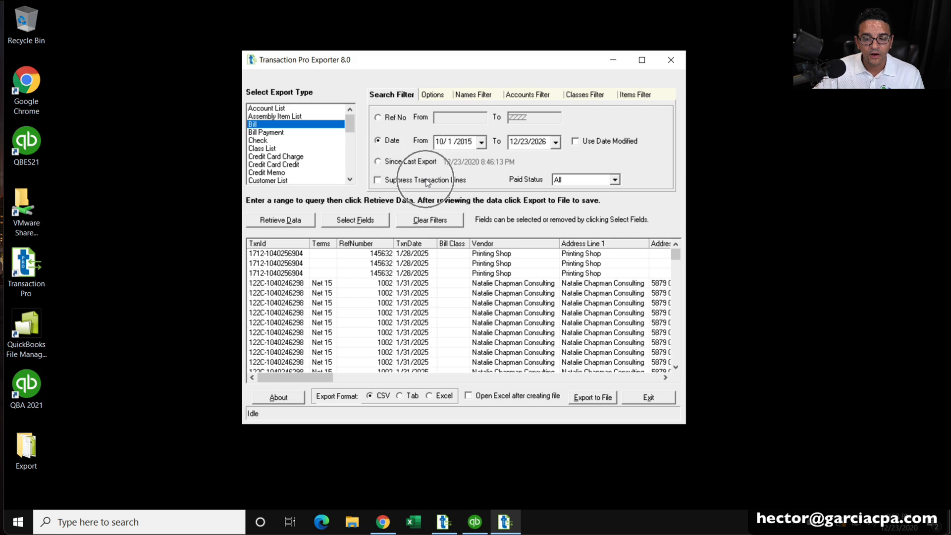
click(428, 180)
click(305, 219)
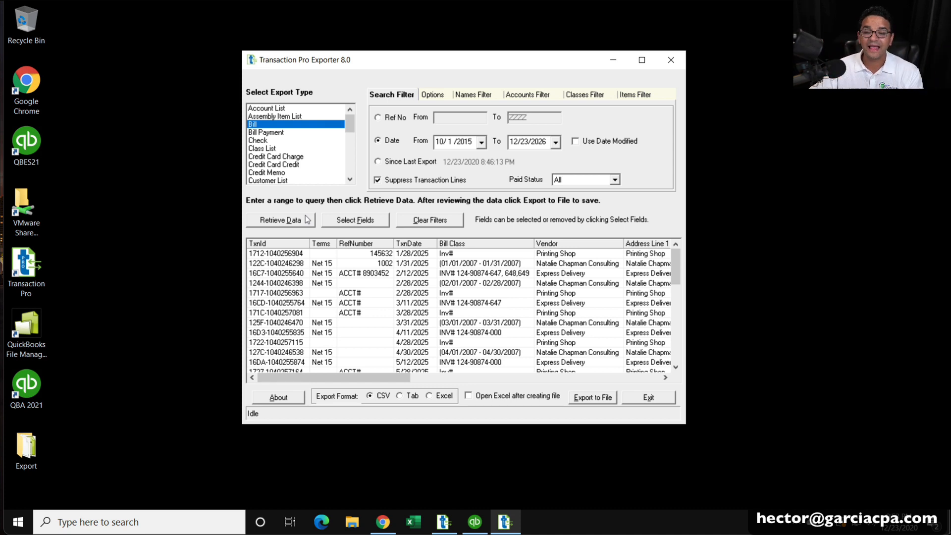
click(401, 183)
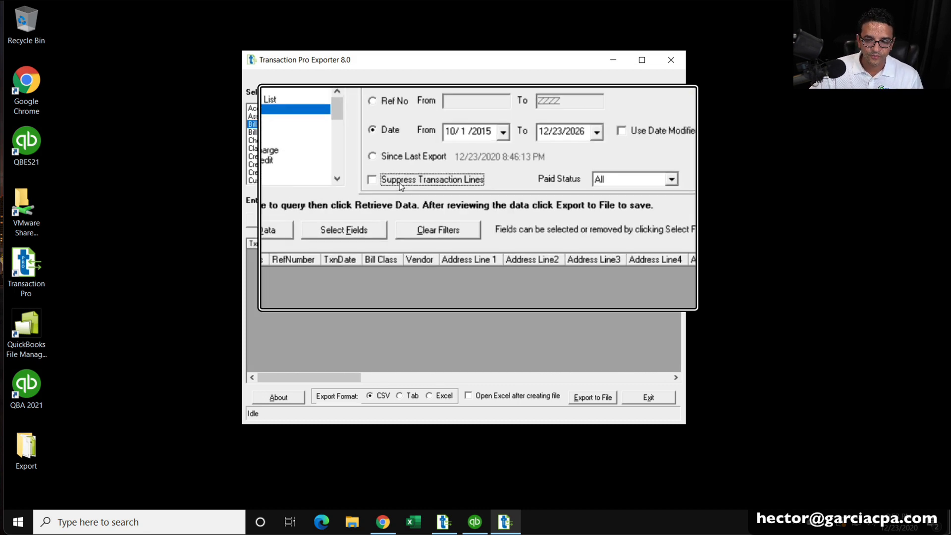
click(400, 185)
click(401, 184)
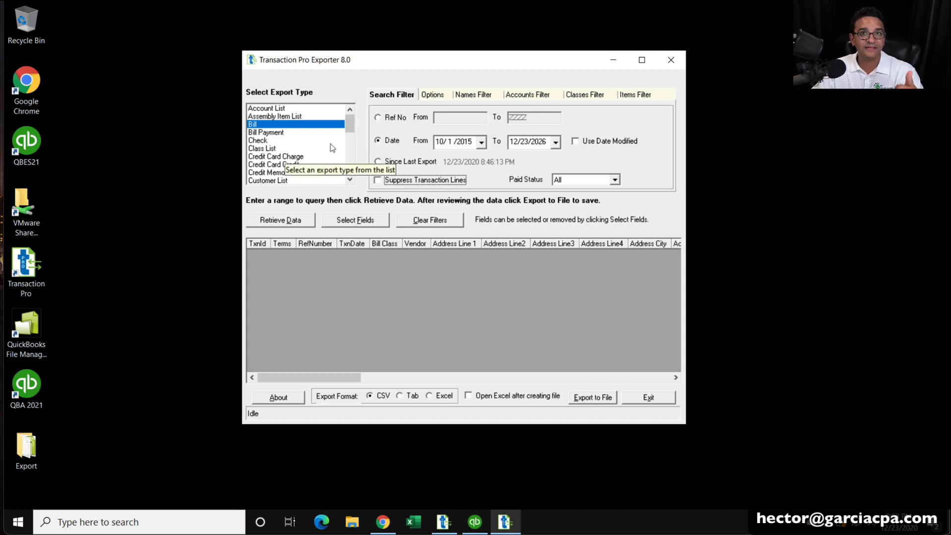
Retrieve Journal Report data and scroll to its Account, Debit and Credit columns.
drag(353, 119, 353, 152)
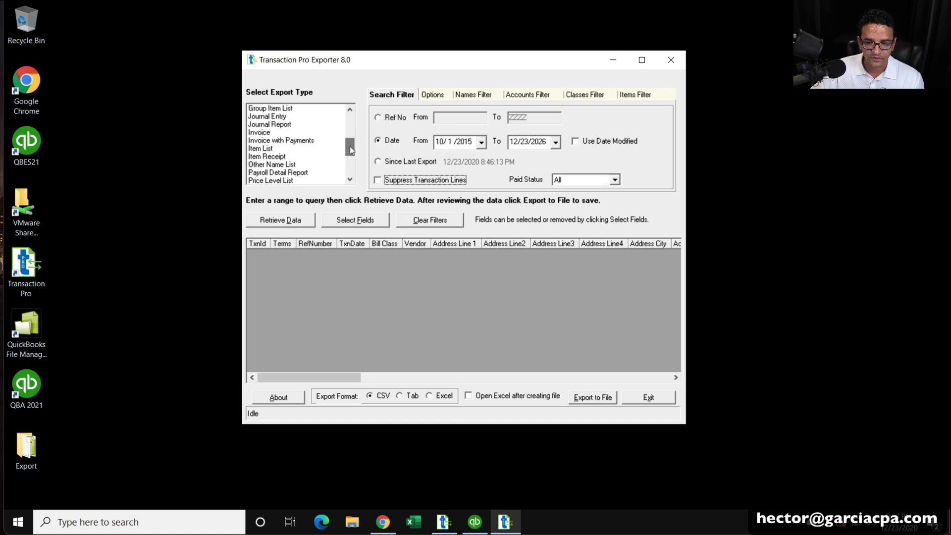
click(276, 125)
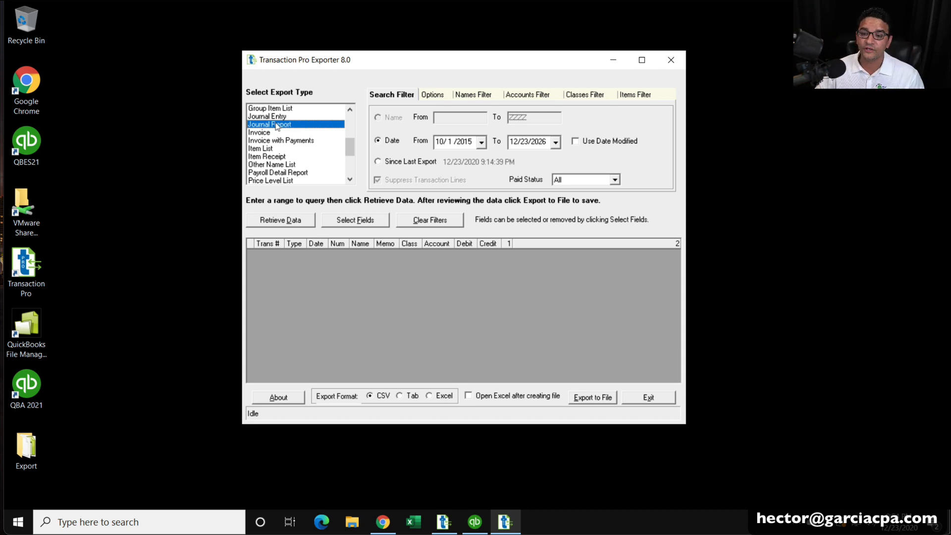
click(288, 221)
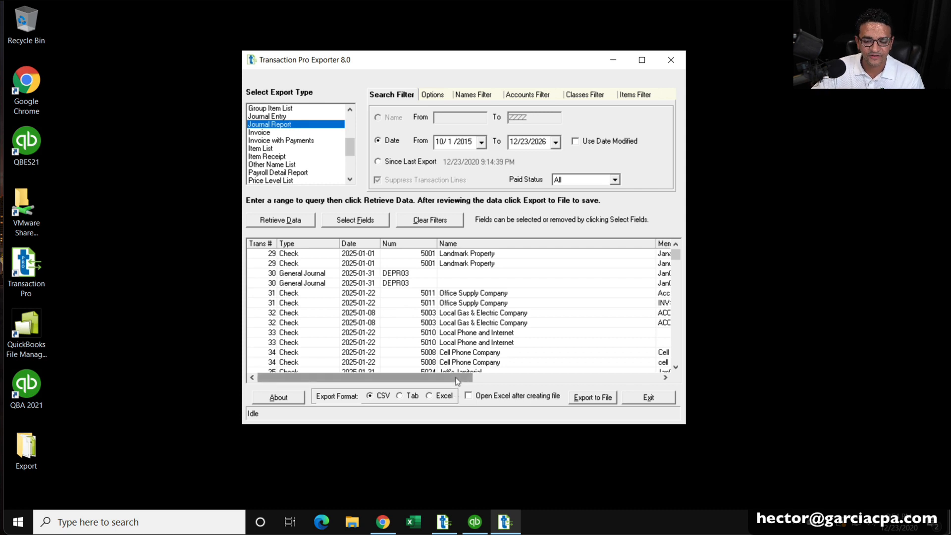
click(613, 378)
click(621, 380)
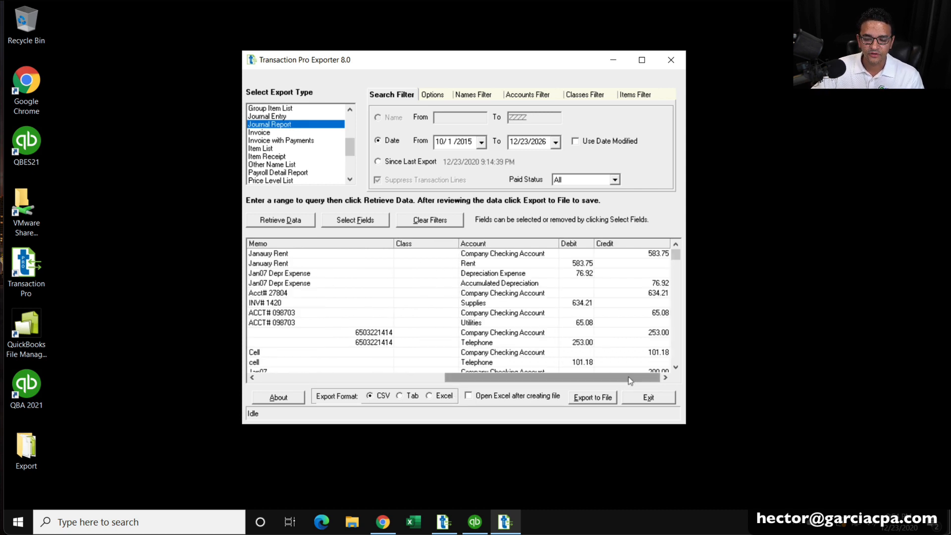
drag(602, 378, 325, 352)
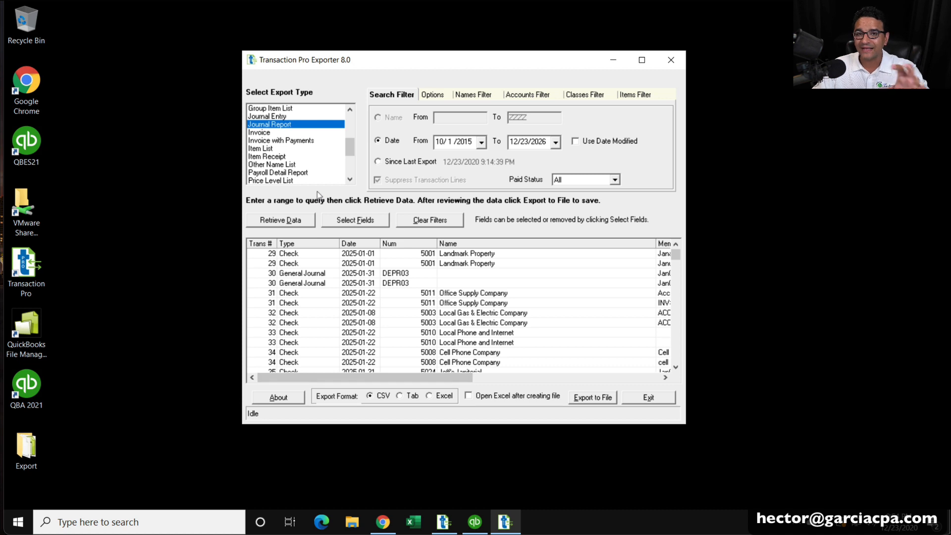
Switch the export type to Payroll Detail Report, showing Wage Base and Payroll Item columns.
click(277, 127)
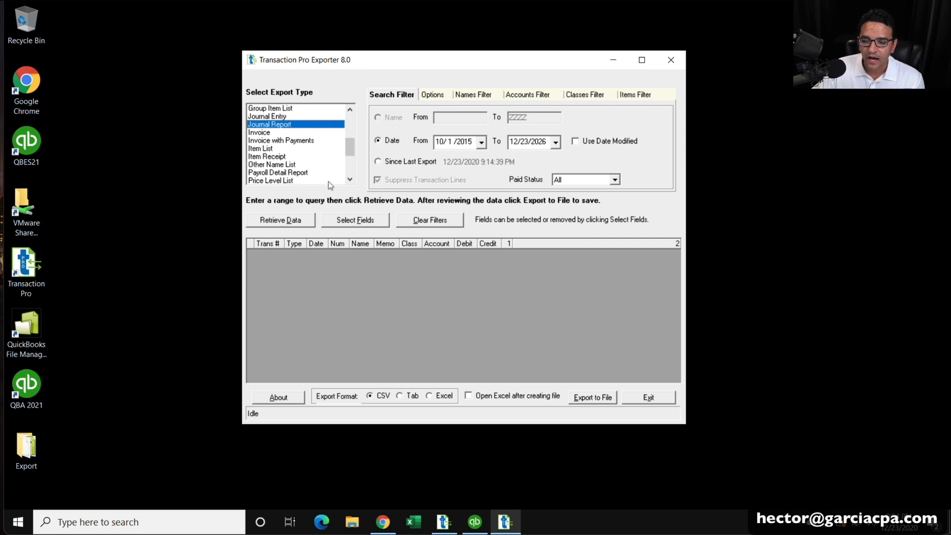
click(301, 173)
key(ctrl)
key(ctrl)
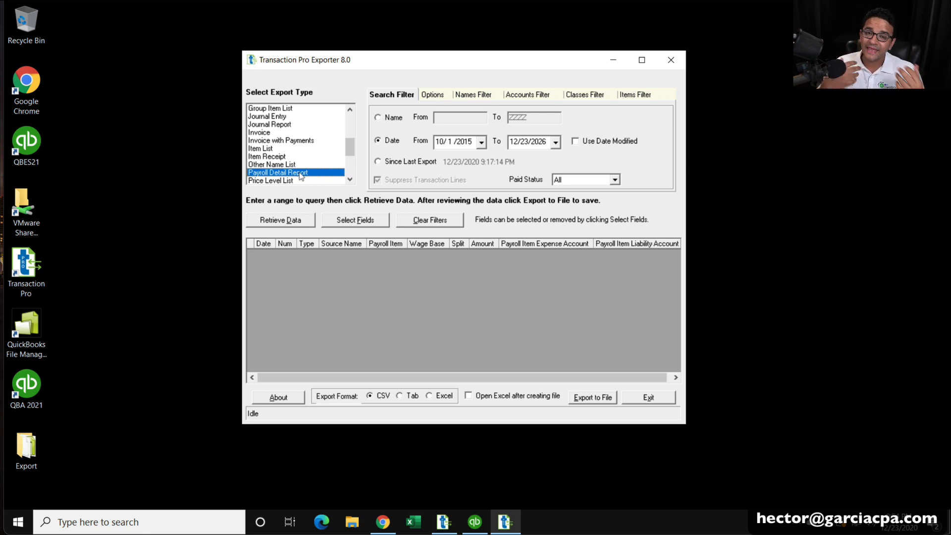
Attempt a Payroll Detail retrieval and dismiss the permission error and no-records message.
click(291, 219)
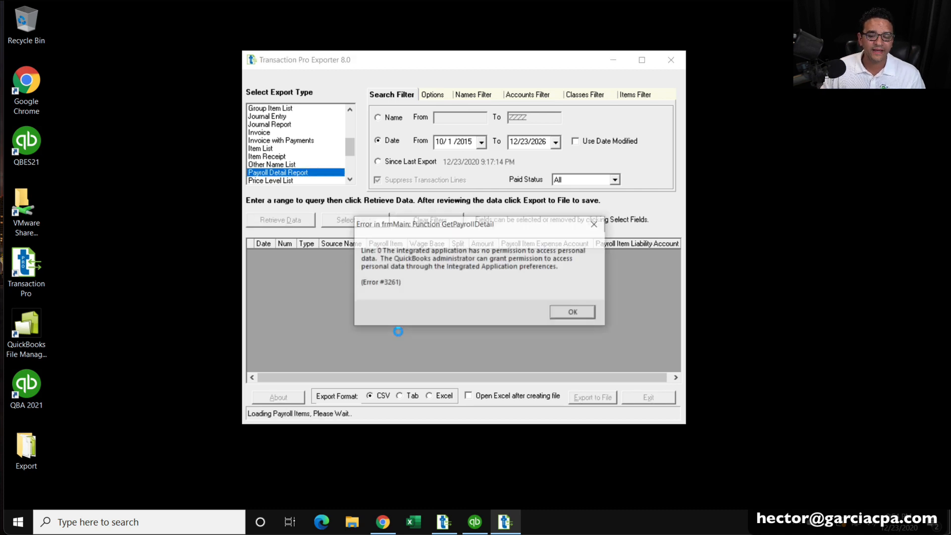
click(574, 313)
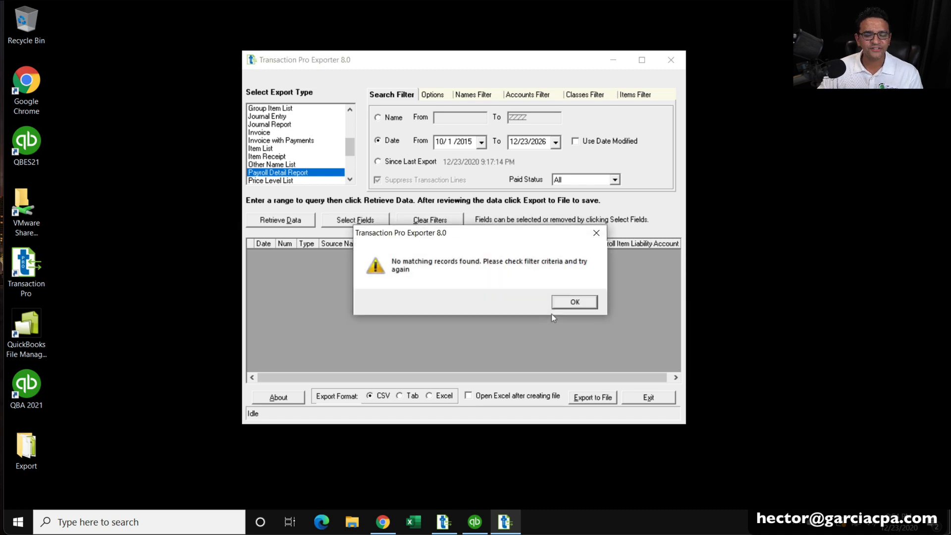
click(563, 302)
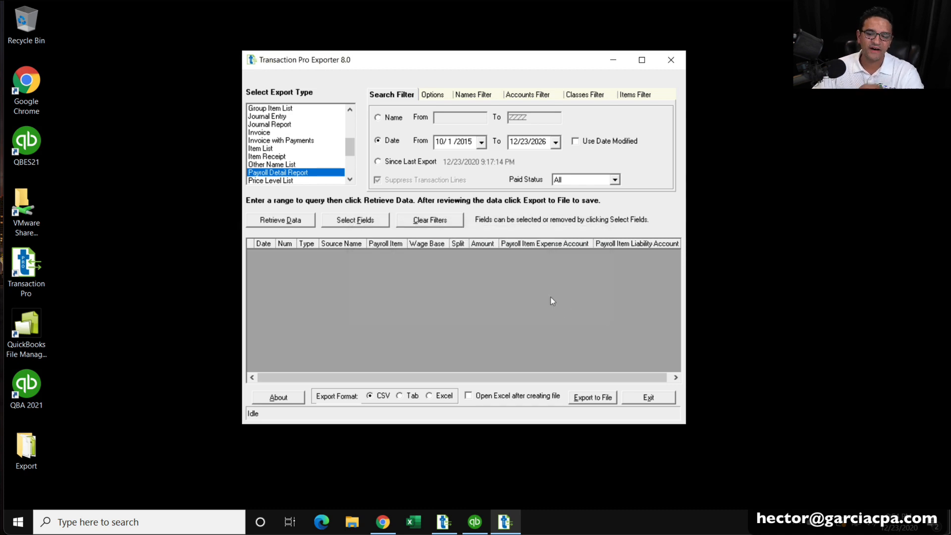
Scroll the export type list and select Invoice with Payments.
click(351, 180)
click(350, 180)
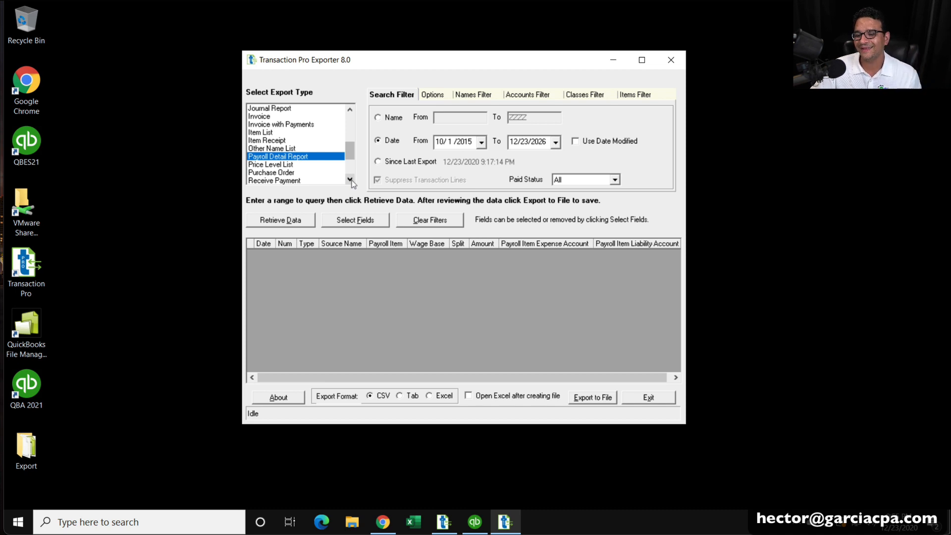
click(350, 179)
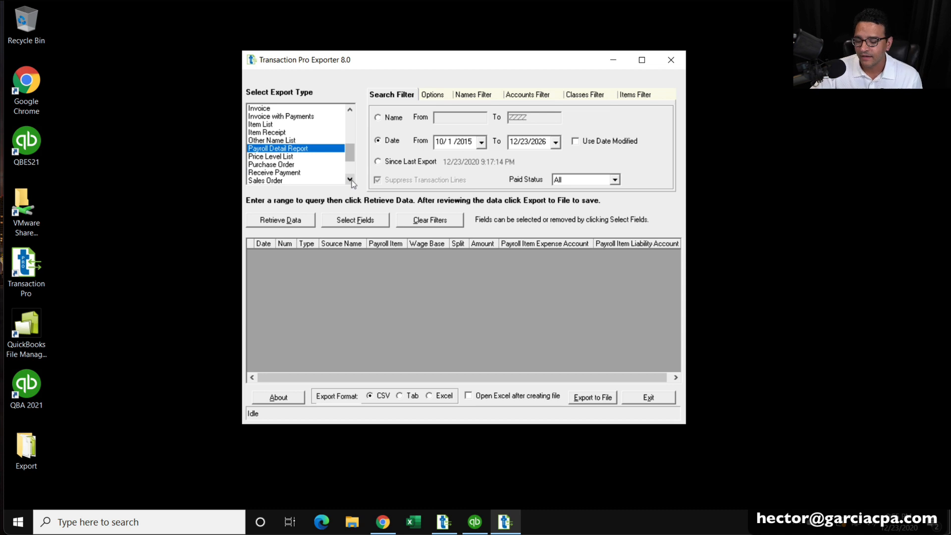
click(350, 179)
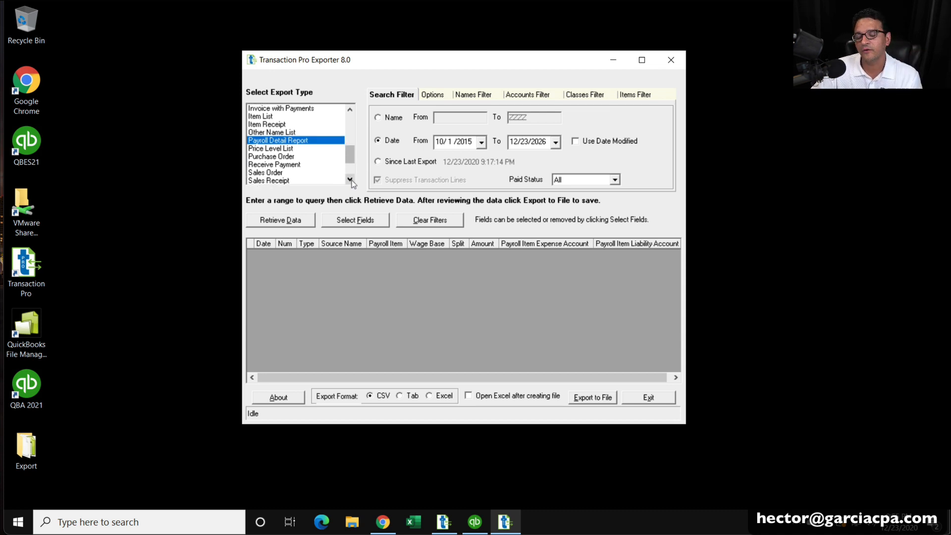
click(351, 181)
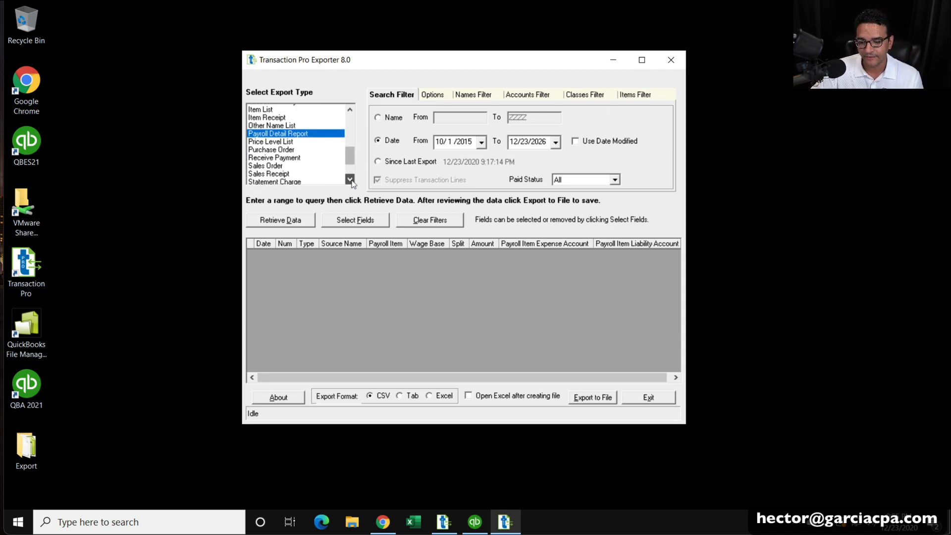
click(350, 108)
click(350, 108)
click(350, 109)
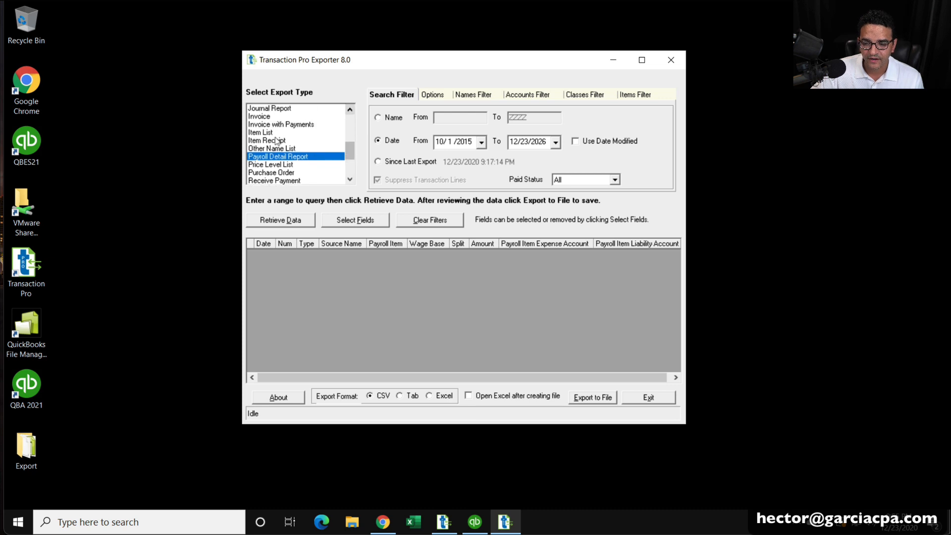
click(290, 125)
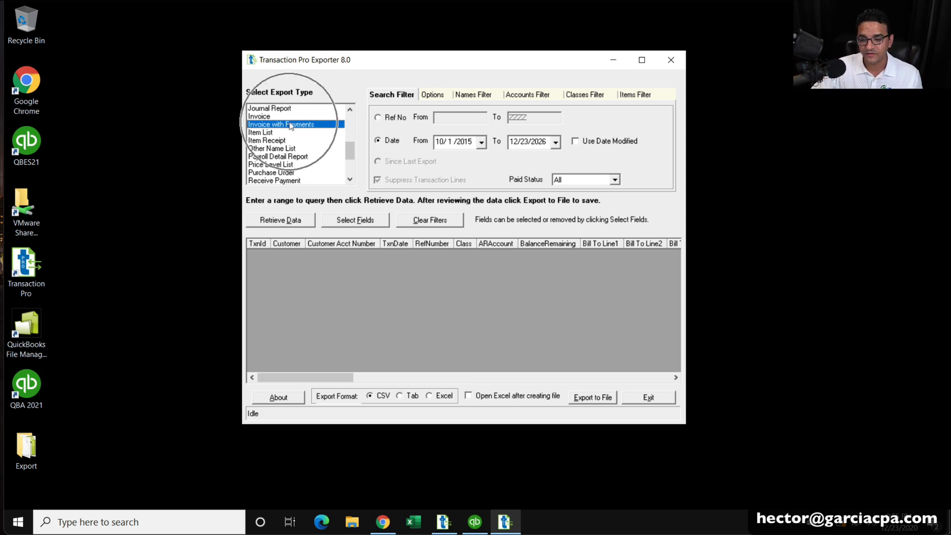
Retrieve Transaction Detail Report records, then set the export type to Transfer.
click(283, 116)
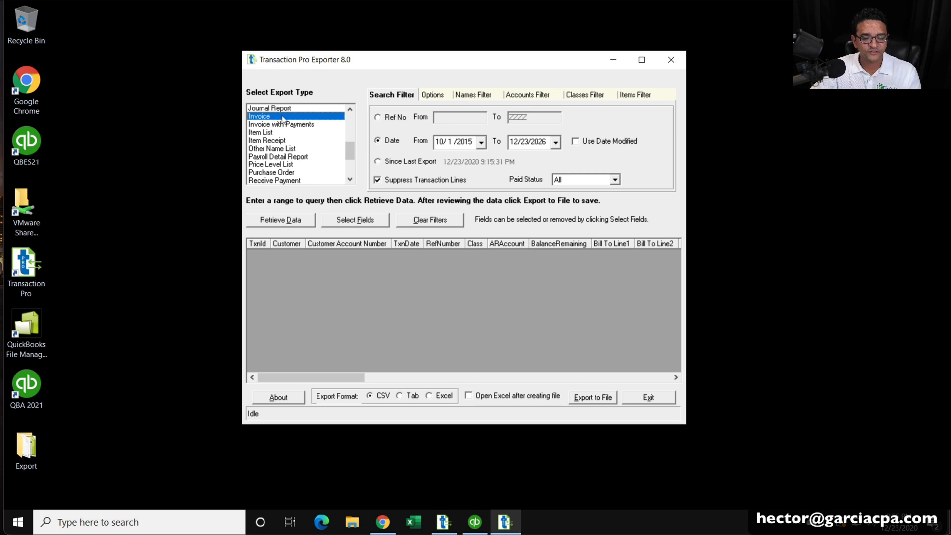
click(296, 181)
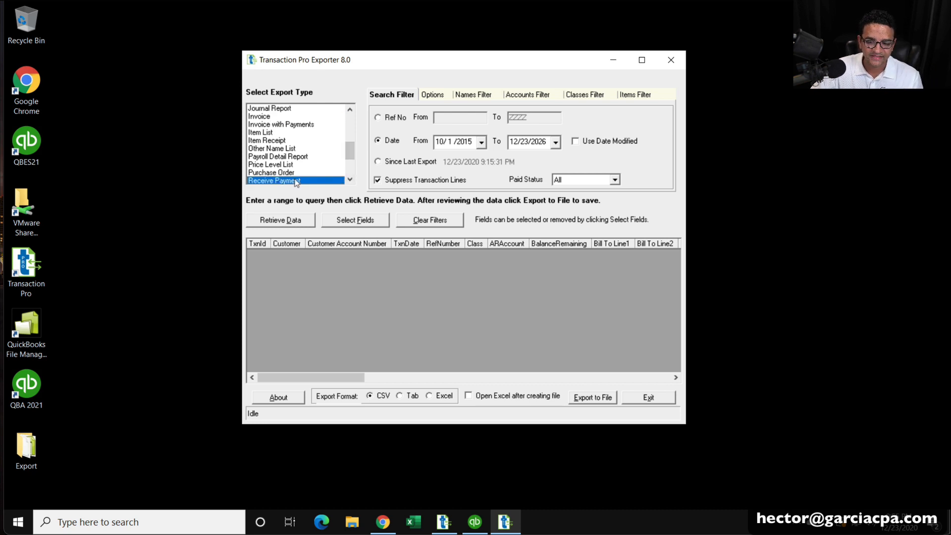
click(350, 180)
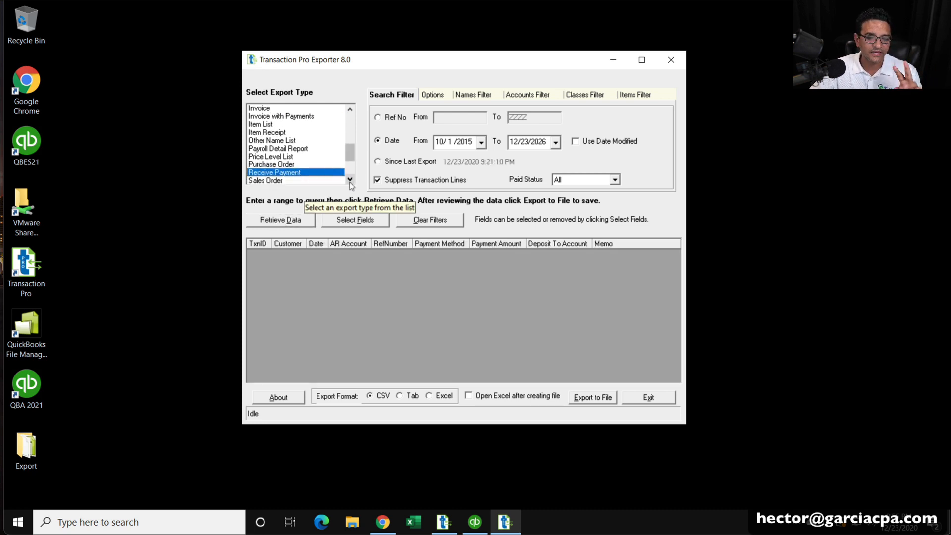
click(350, 182)
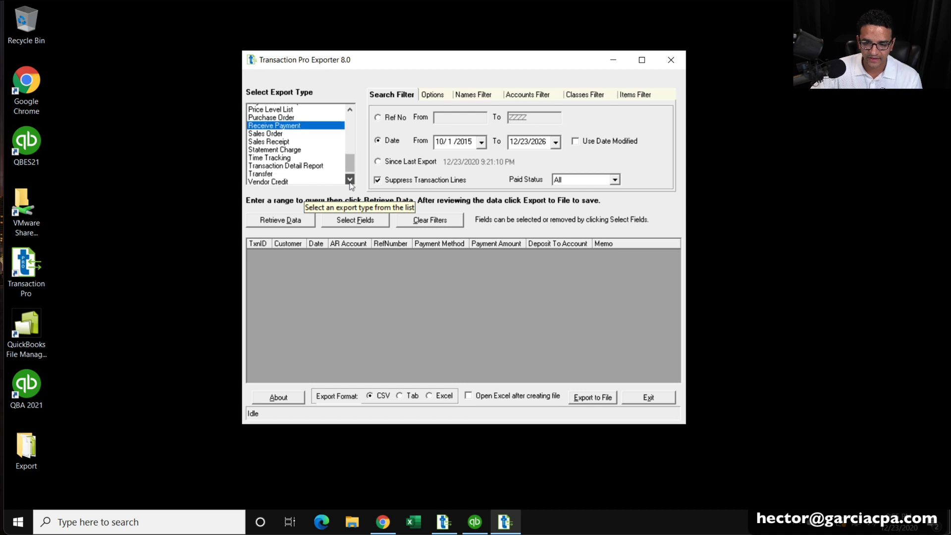
click(303, 156)
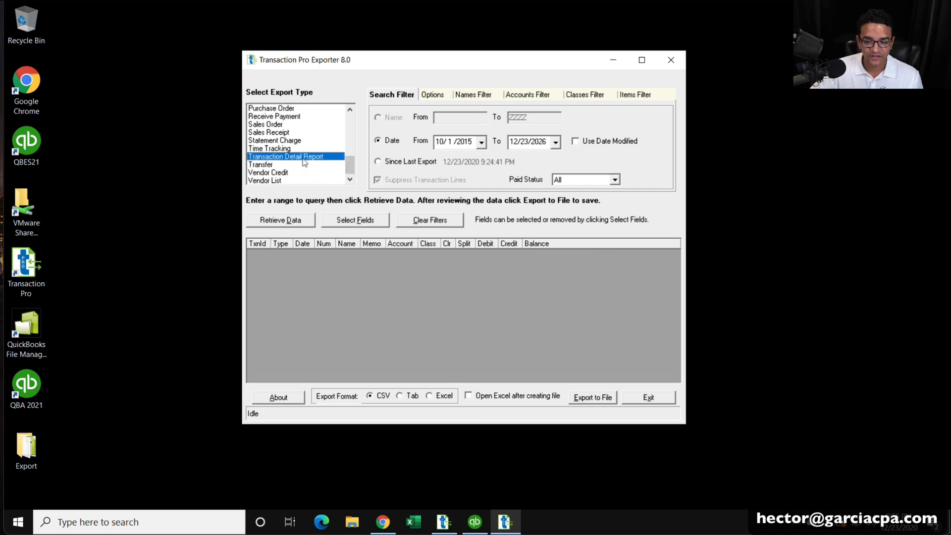
click(281, 220)
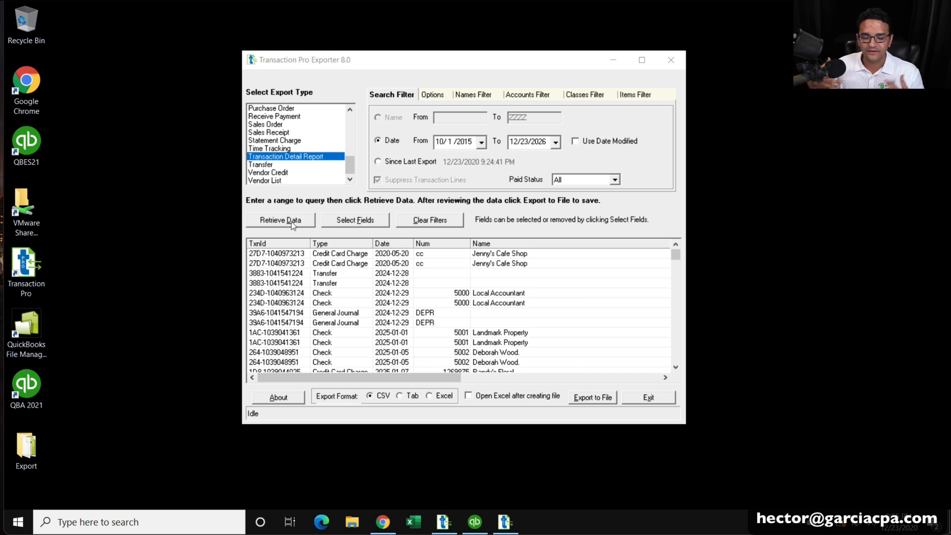
click(281, 166)
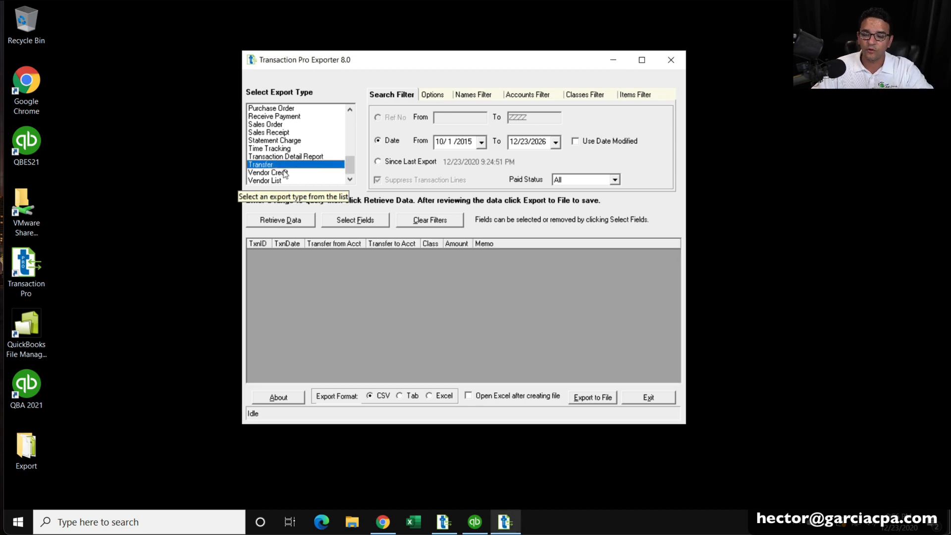
Open the Desktop Export folder and launch the exported Invoice CSV in Excel.
double_click(26, 448)
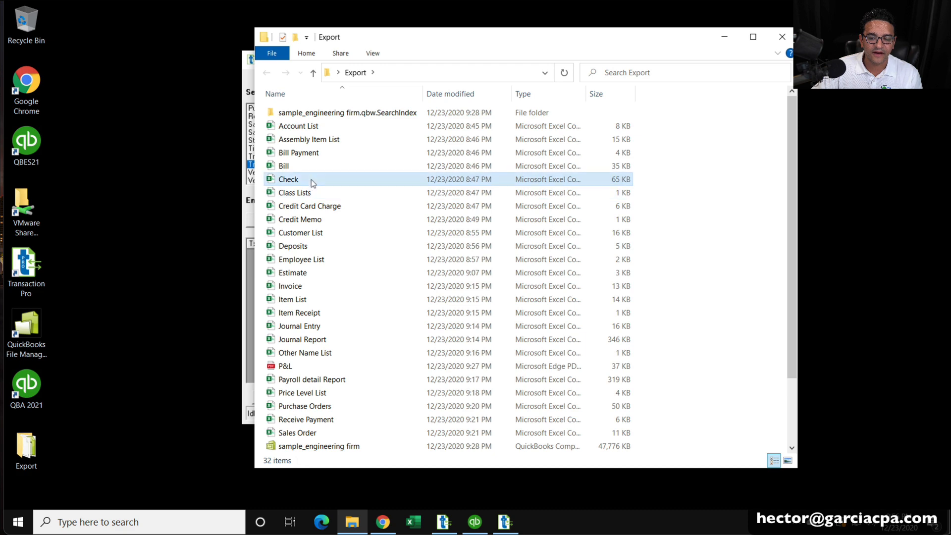
click(300, 179)
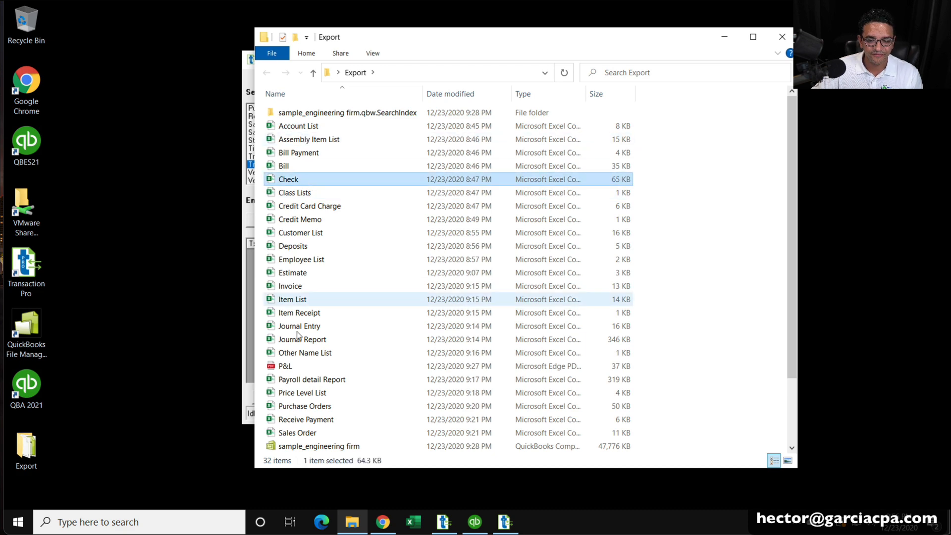
click(783, 39)
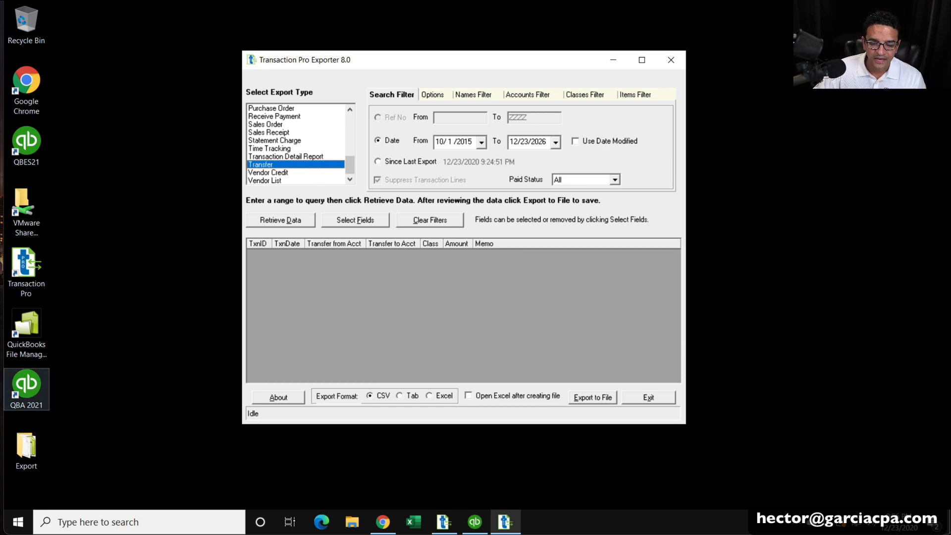
double_click(39, 446)
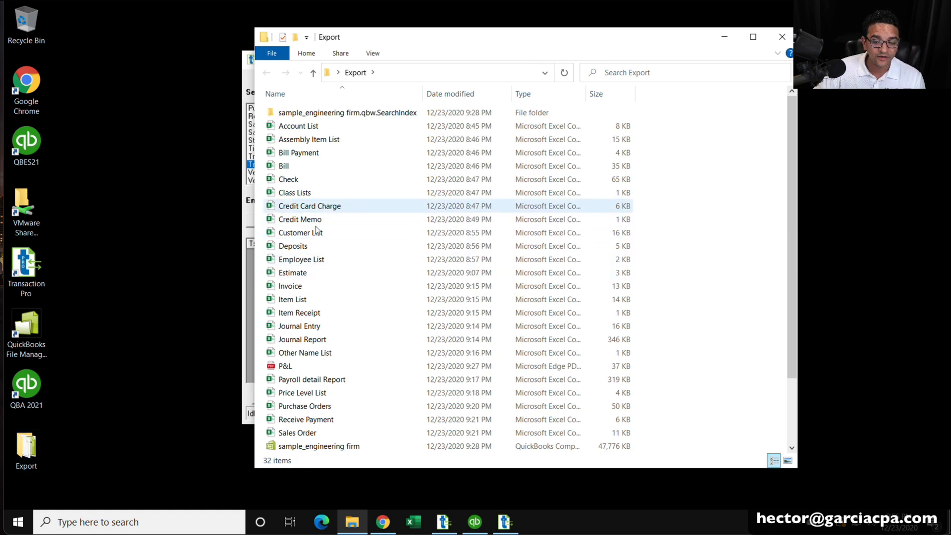
click(295, 288)
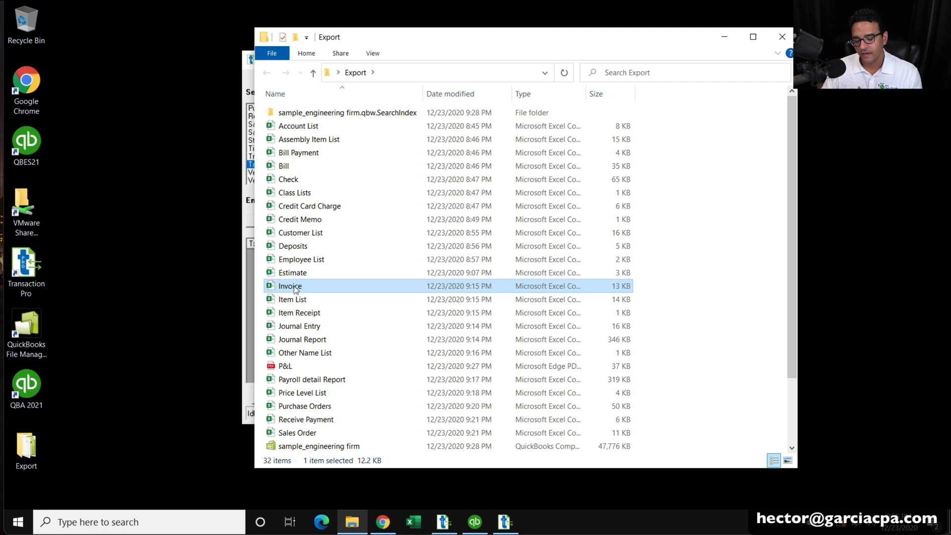
double_click(294, 287)
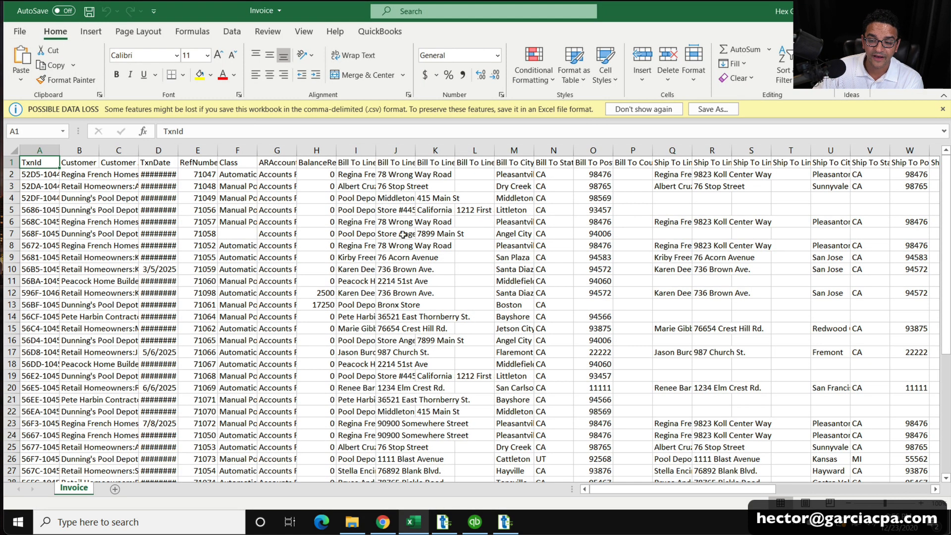
Browse the exported Invoice rows 6–10, cell J18 and Class entries AF4:AF16, then close Excel.
drag(10, 221, 4, 285)
click(396, 364)
scroll(406, 362, down, 14)
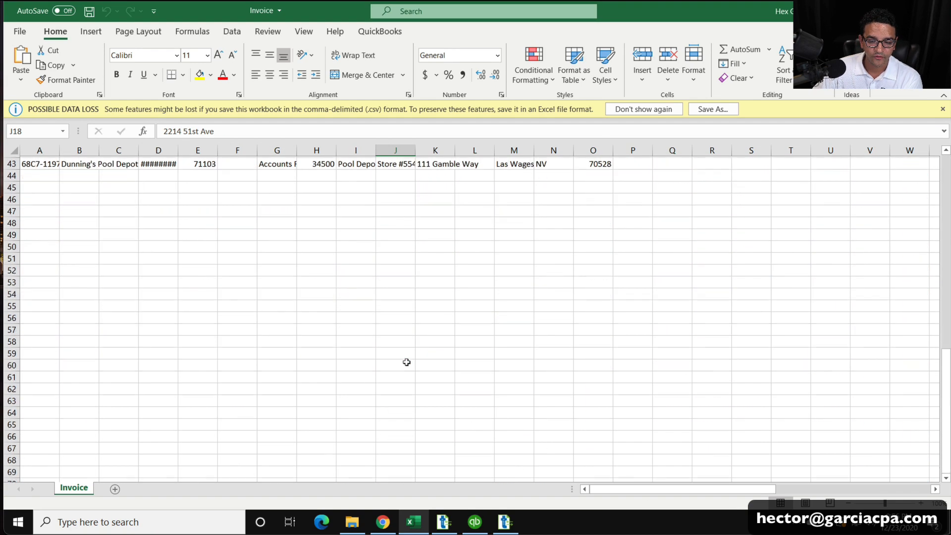
scroll(406, 362, up, 14)
drag(753, 489, 917, 488)
drag(795, 186, 800, 447)
drag(507, 198, 530, 354)
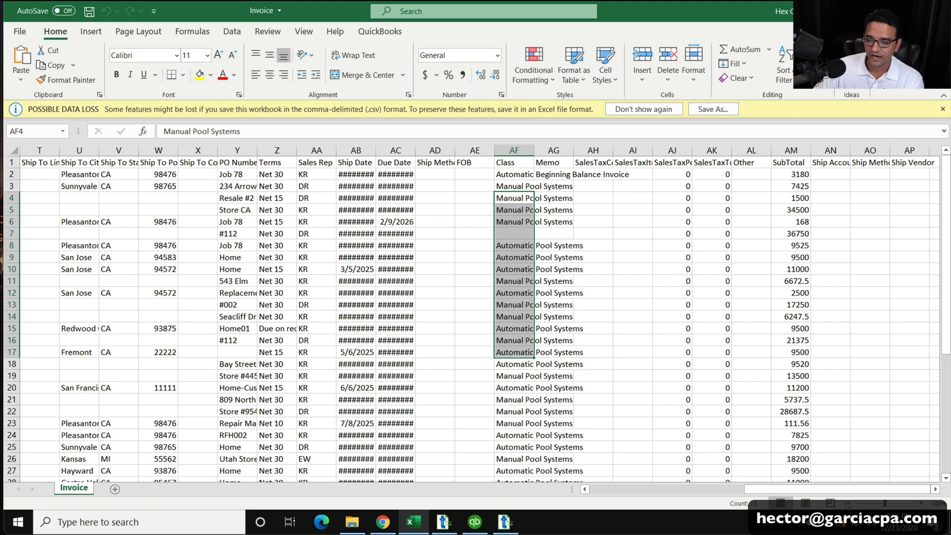
drag(798, 491, 559, 461)
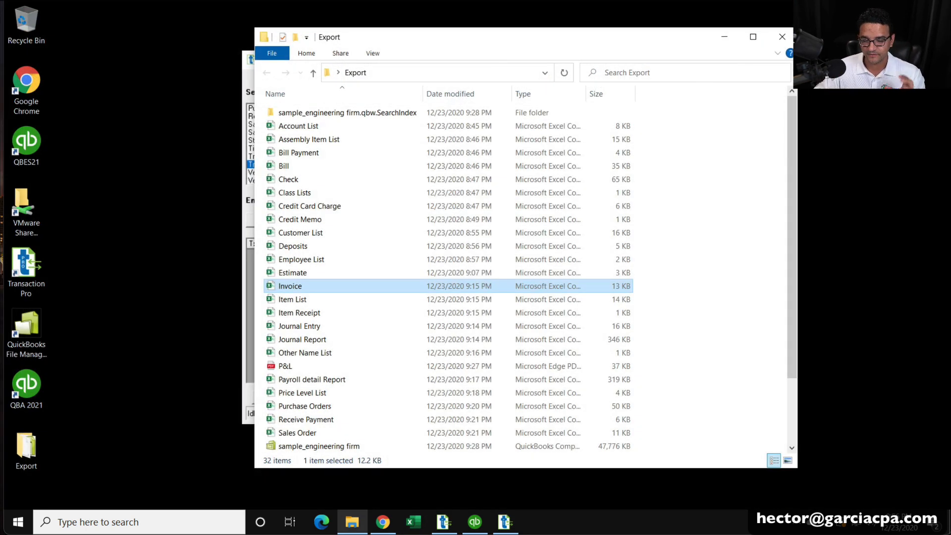
Close the Export folder and exporter, and bring QuickBooks Desktop to the front.
click(783, 37)
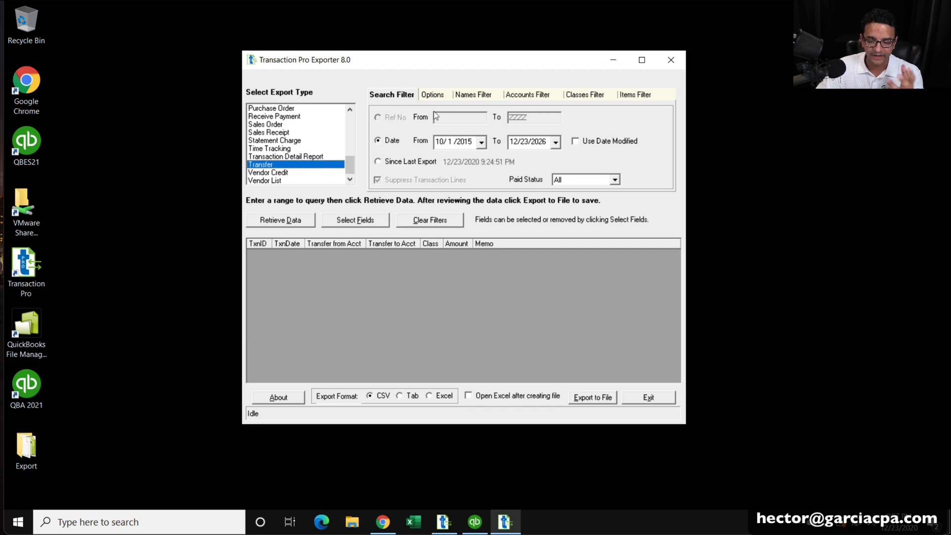
click(656, 403)
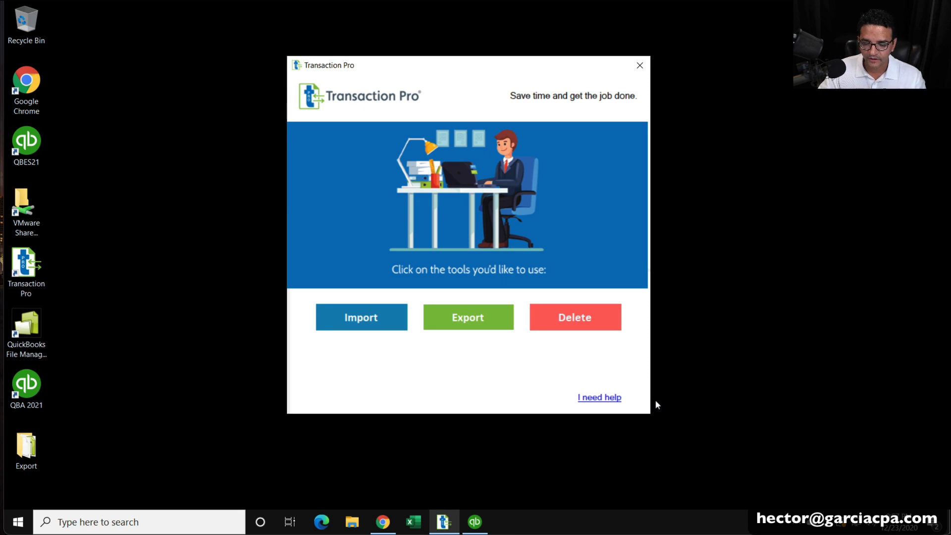
click(475, 521)
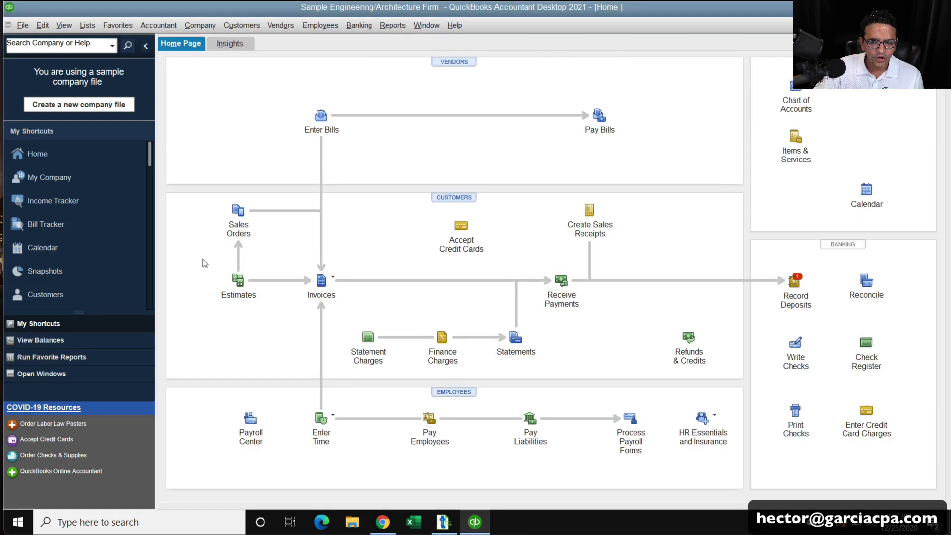
Close the QuickBooks Home page, leaving an empty workspace.
click(28, 28)
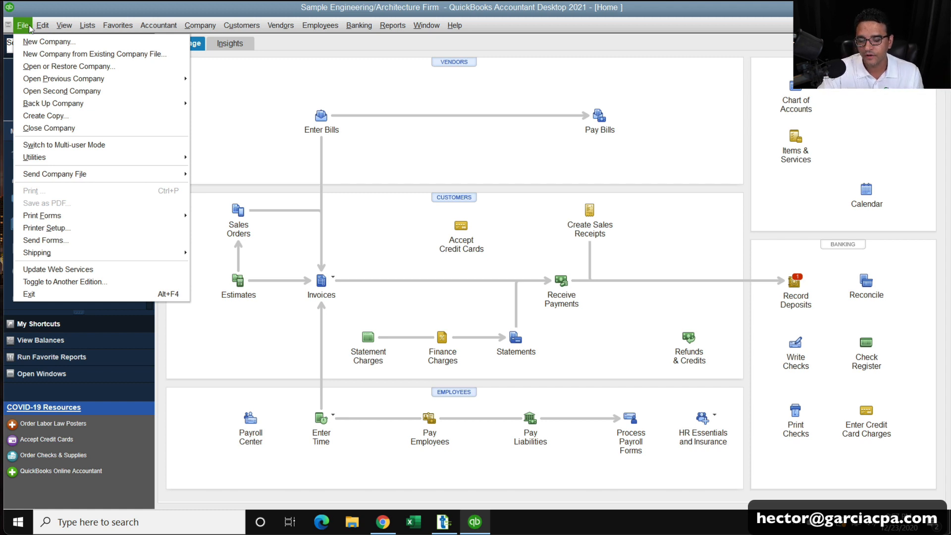
click(432, 150)
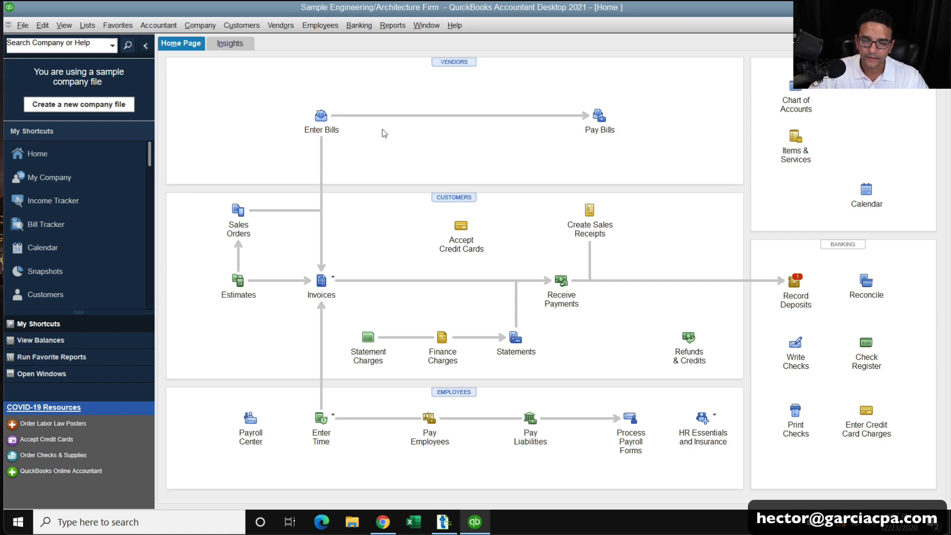
key(Escape)
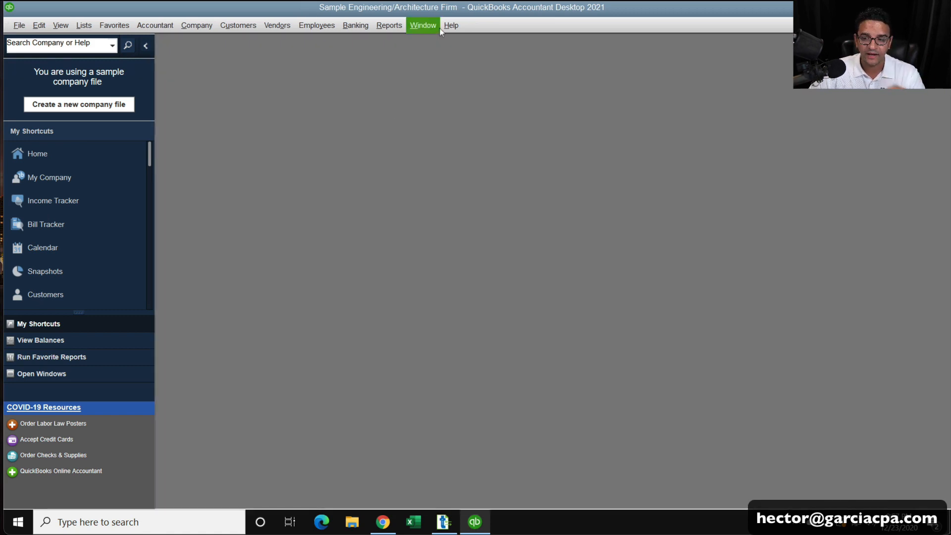
Open a maximized Profit & Loss Standard report with Dates set to All, showing Net Income 123,982.34.
click(397, 20)
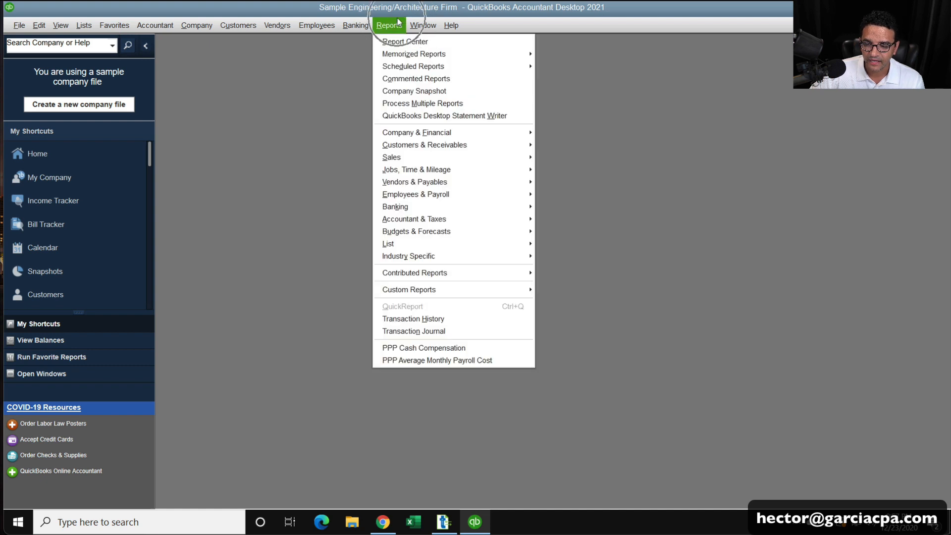
mouse_move(460, 132)
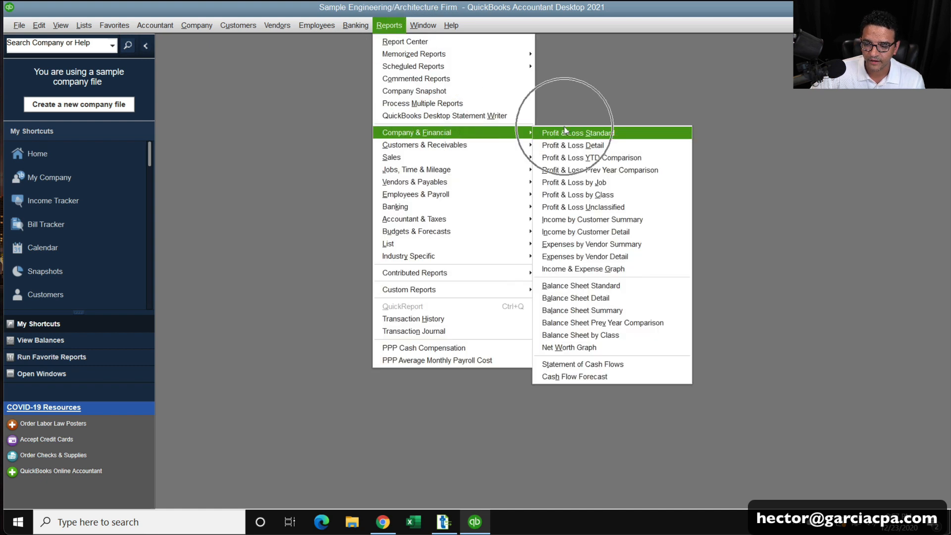
click(552, 131)
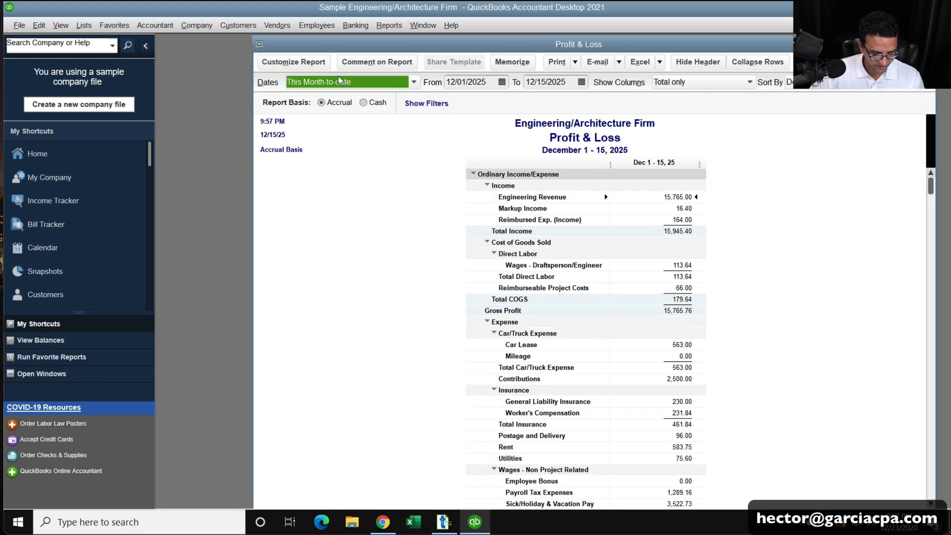
key(a)
double_click(371, 45)
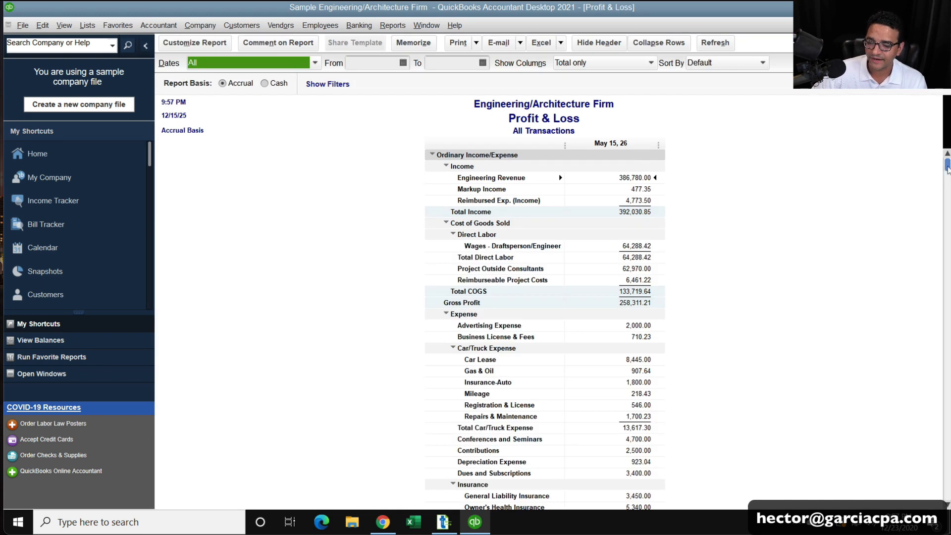
scroll(934, 229, down, 2)
scroll(933, 230, down, 10)
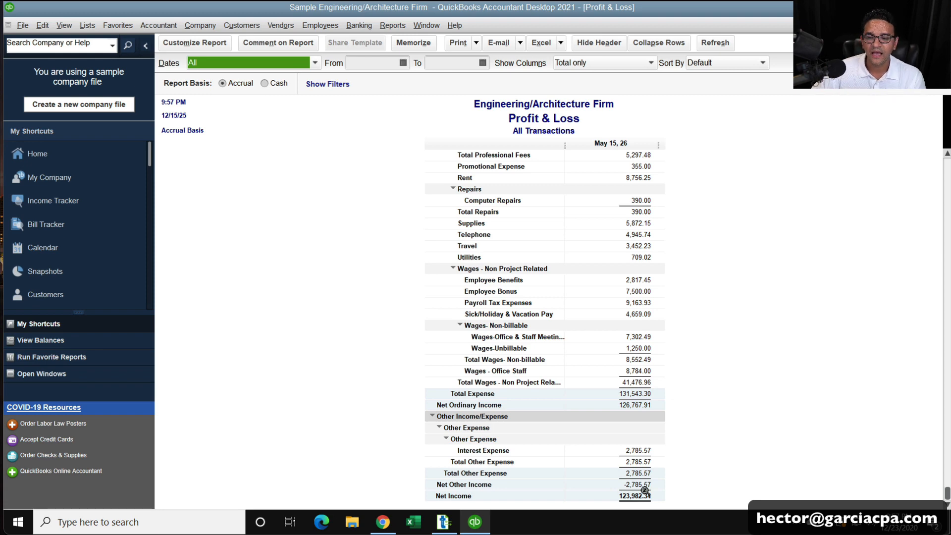
scroll(675, 415, up, 10)
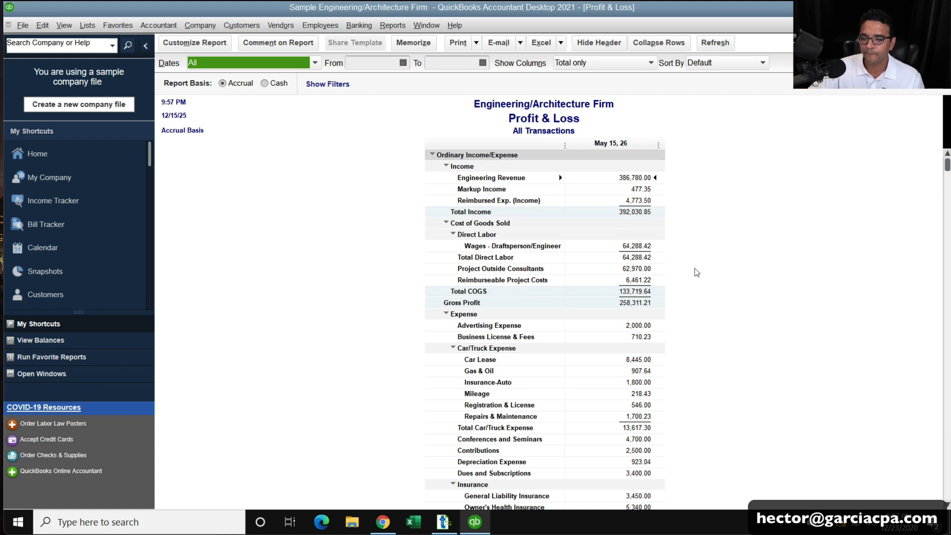
click(586, 63)
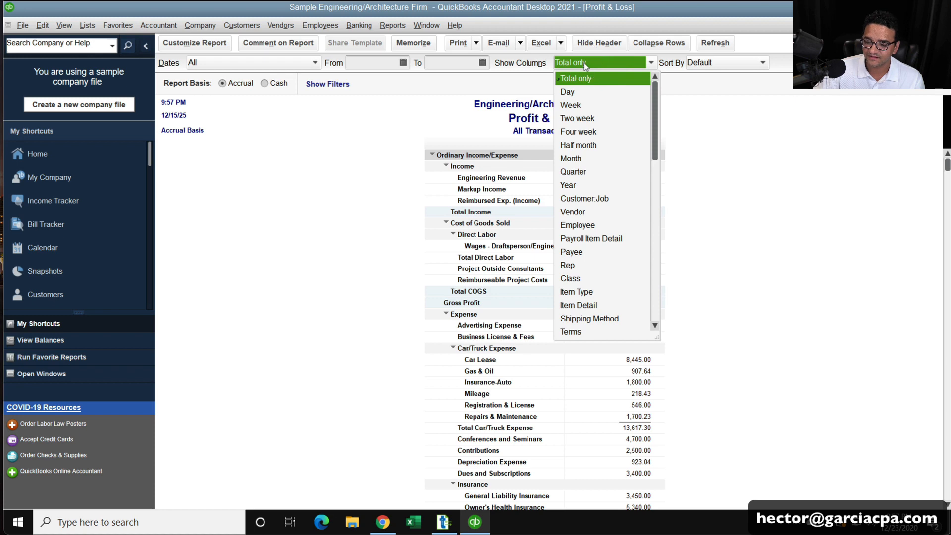
Set the Profit & Loss report's Show Columns to Class.
click(581, 279)
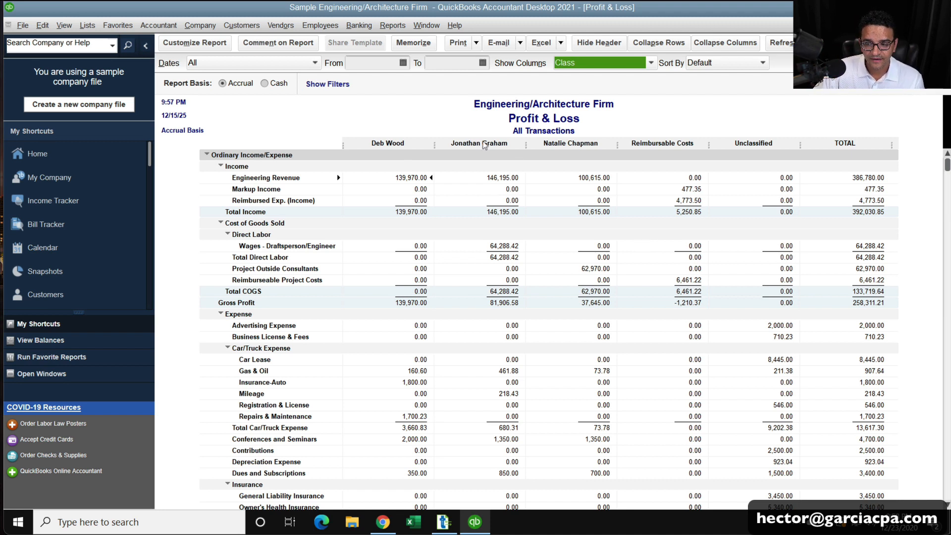
key(super+plus)
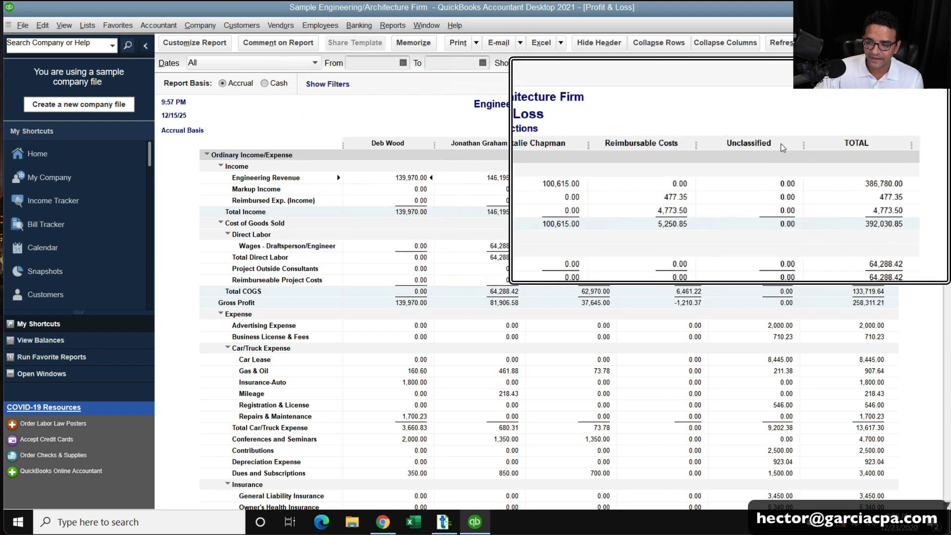
key(super+Escape)
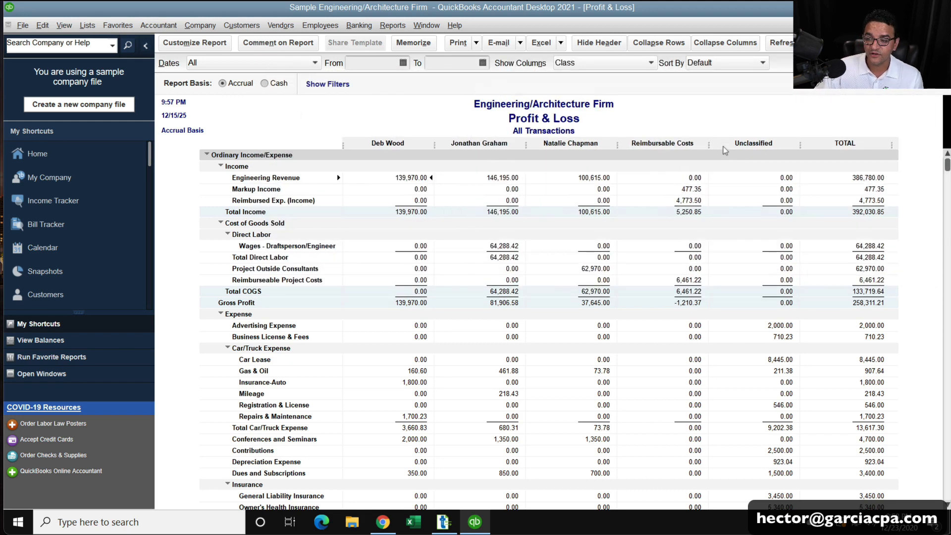
key(super+plus)
key(super+Escape)
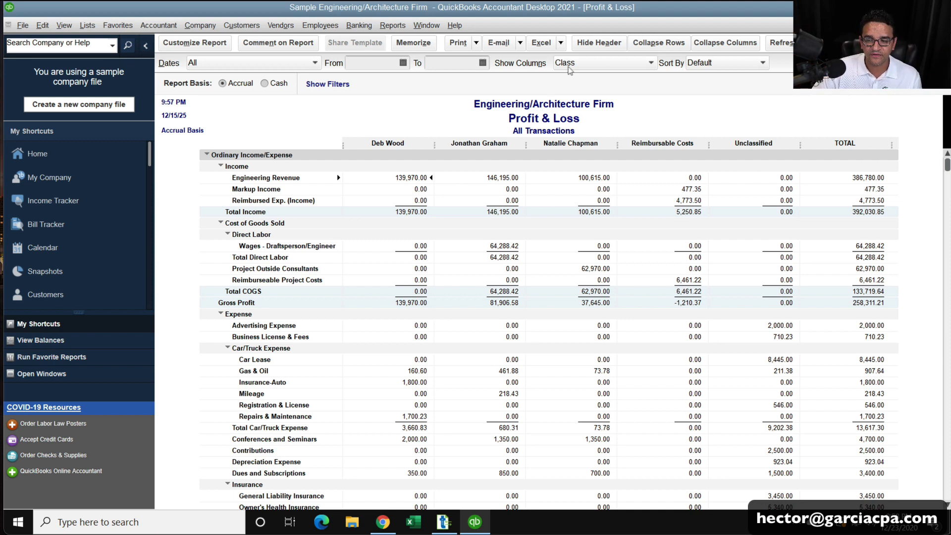
click(580, 64)
click(581, 65)
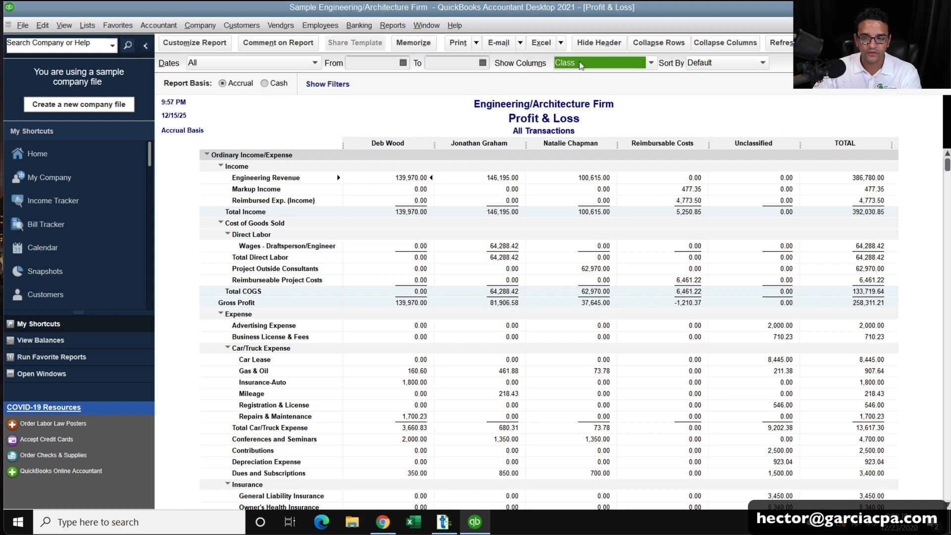
Launch the Transaction Pro Import Wizard from the taskbar.
key(super+plus)
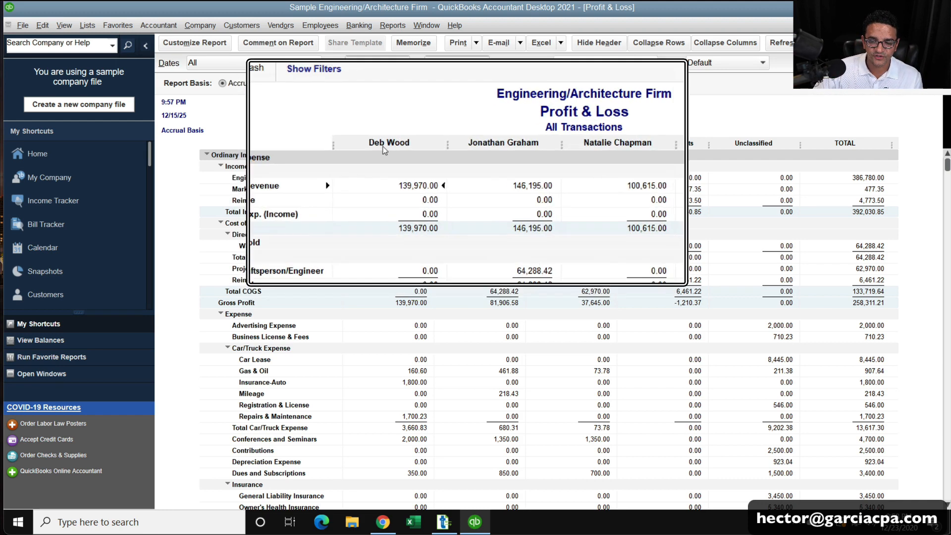
key(super+minus)
key(super+Escape)
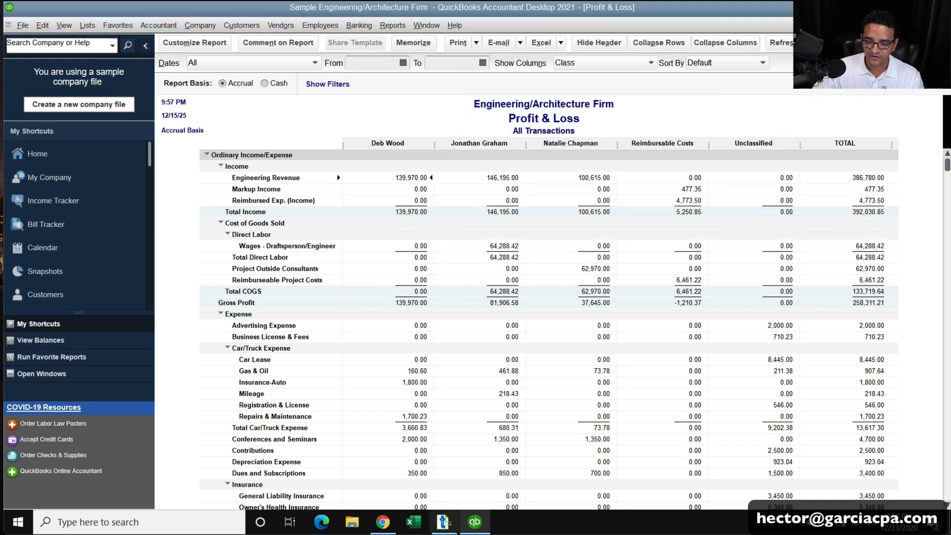
click(443, 522)
click(389, 317)
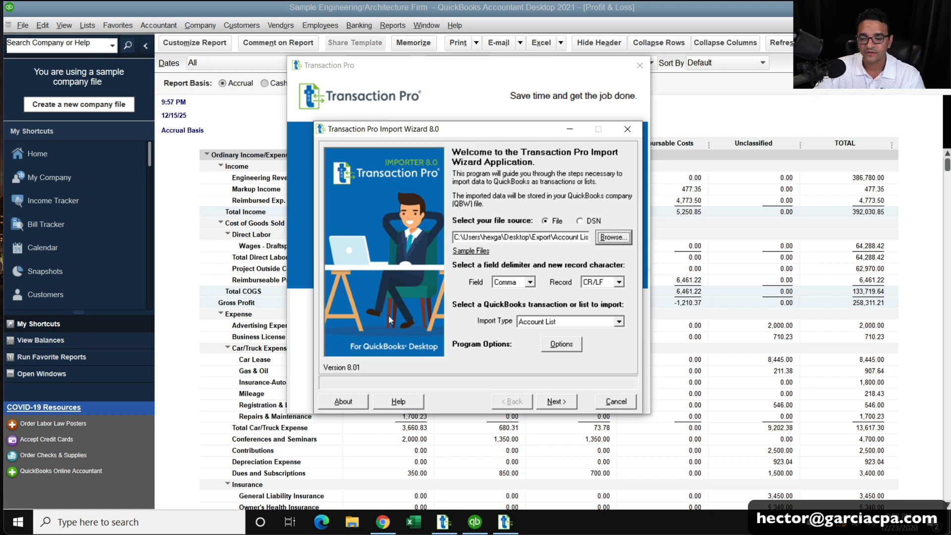
Load the Account List file as an Account List import, reusing the last import's file.
click(614, 237)
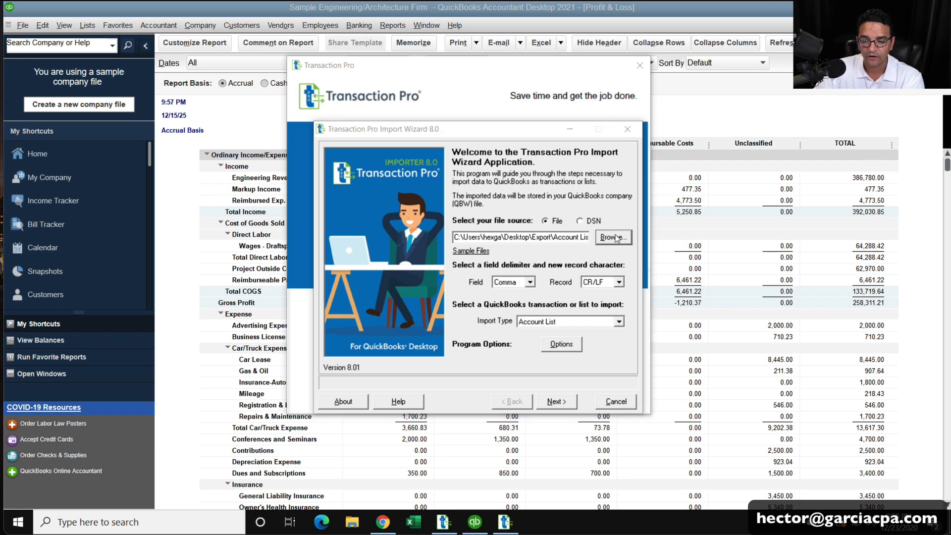
click(463, 226)
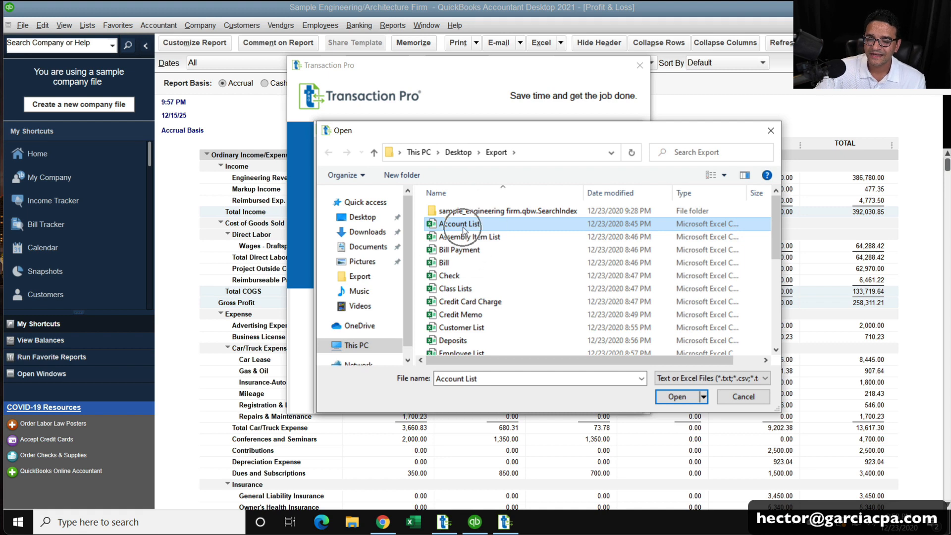
click(681, 395)
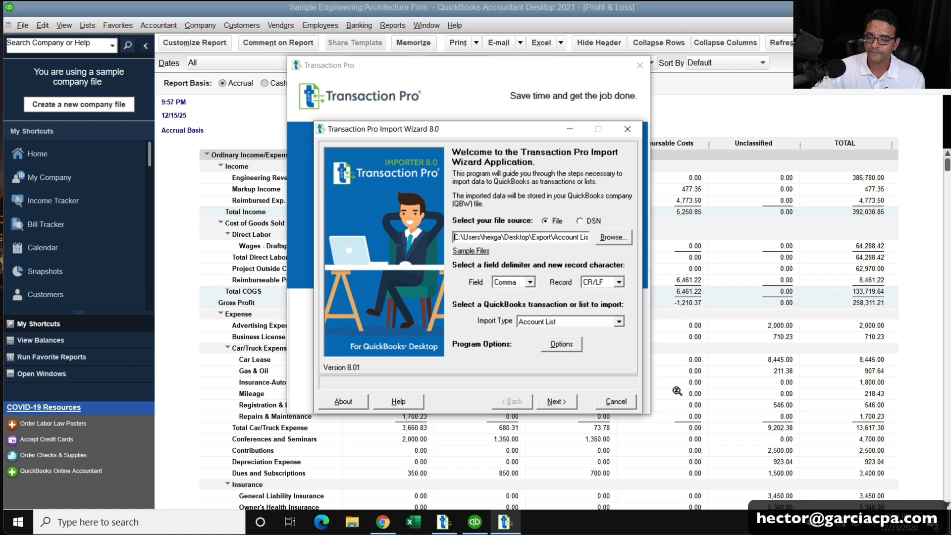
click(547, 322)
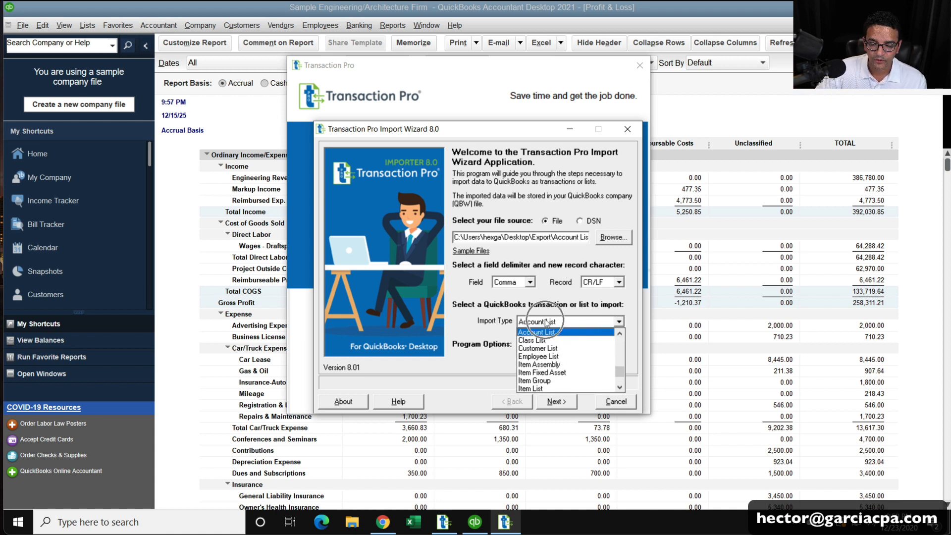
click(548, 339)
click(550, 322)
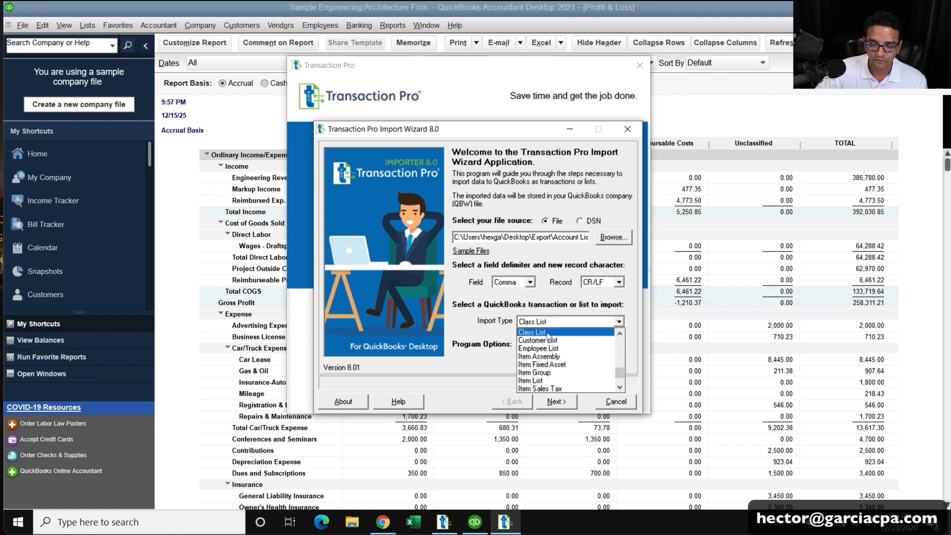
scroll(565, 335, up, 1)
click(563, 333)
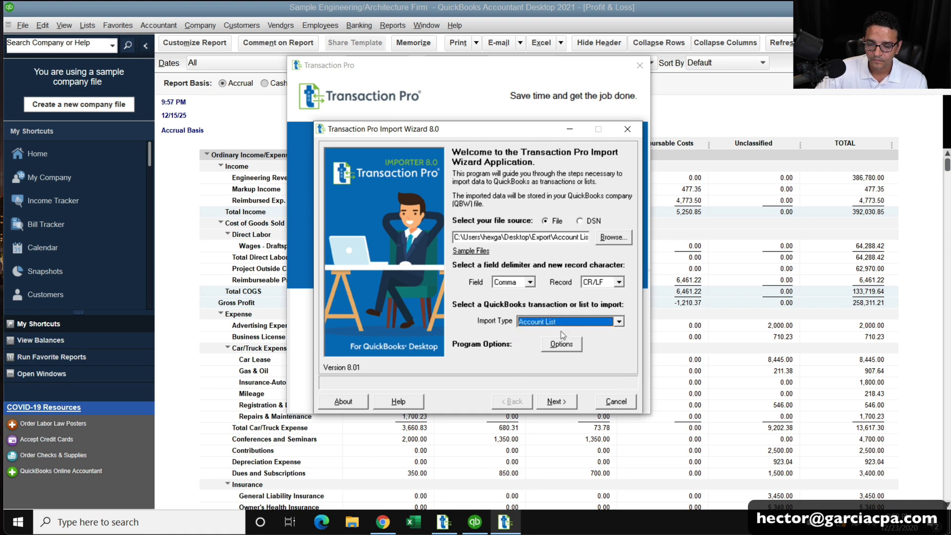
click(567, 405)
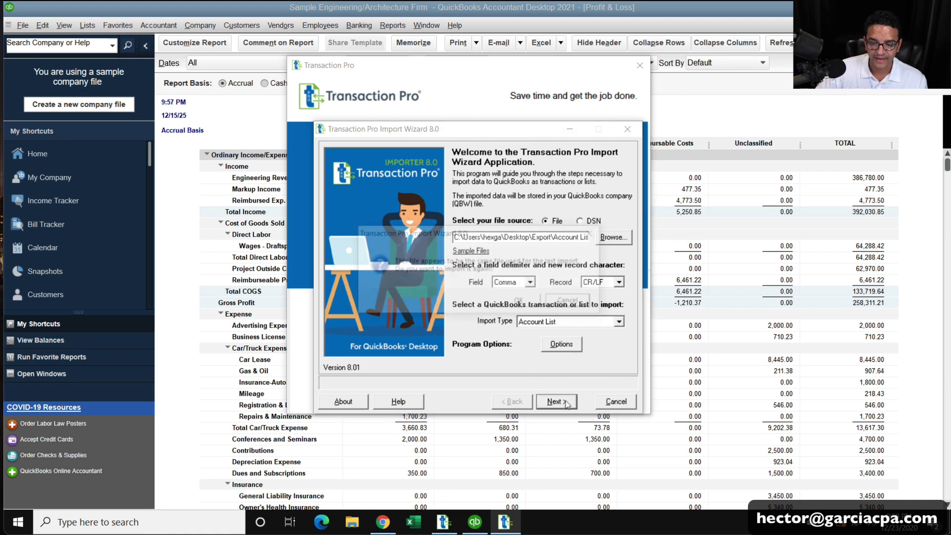
click(515, 300)
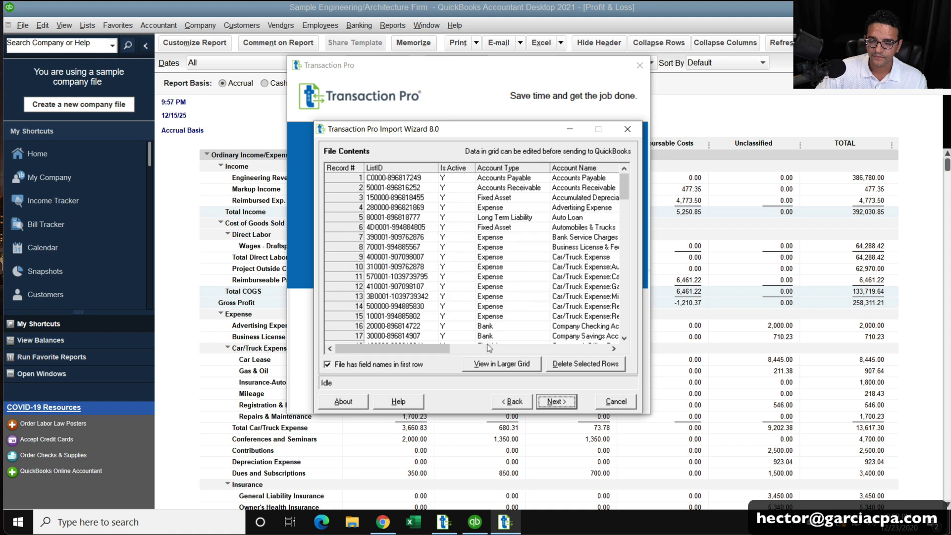
click(557, 401)
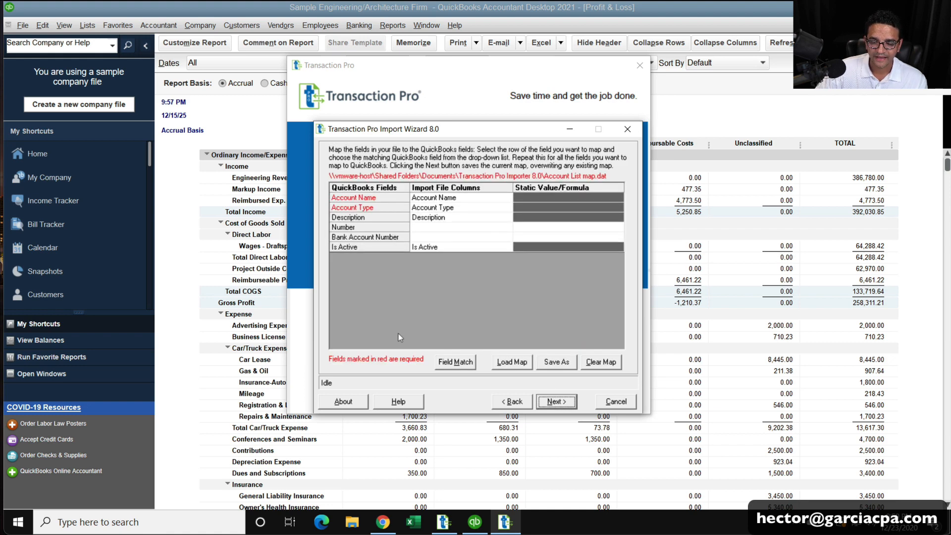
Auto-match the account fields, map Account Type, keep item settings (Other Charge, Engineering Revenue), and Finish.
click(427, 198)
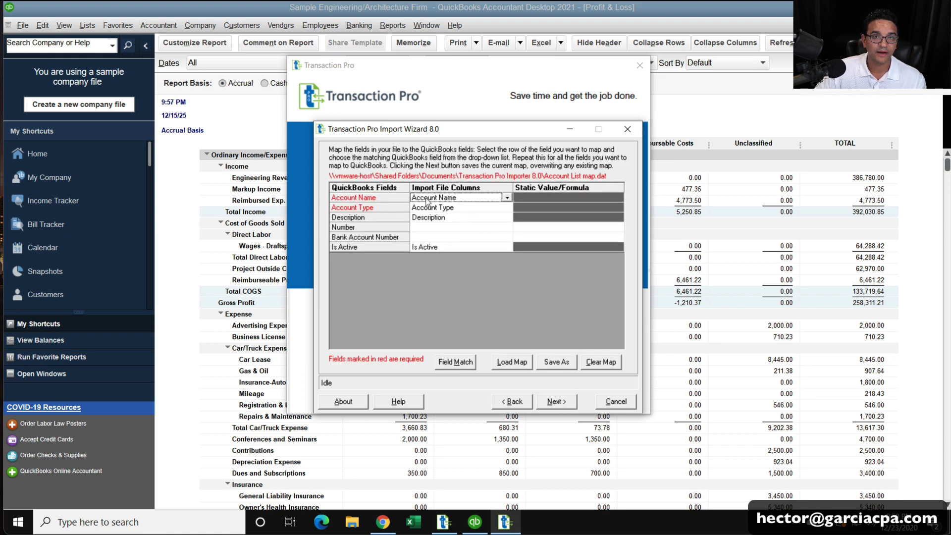
click(459, 363)
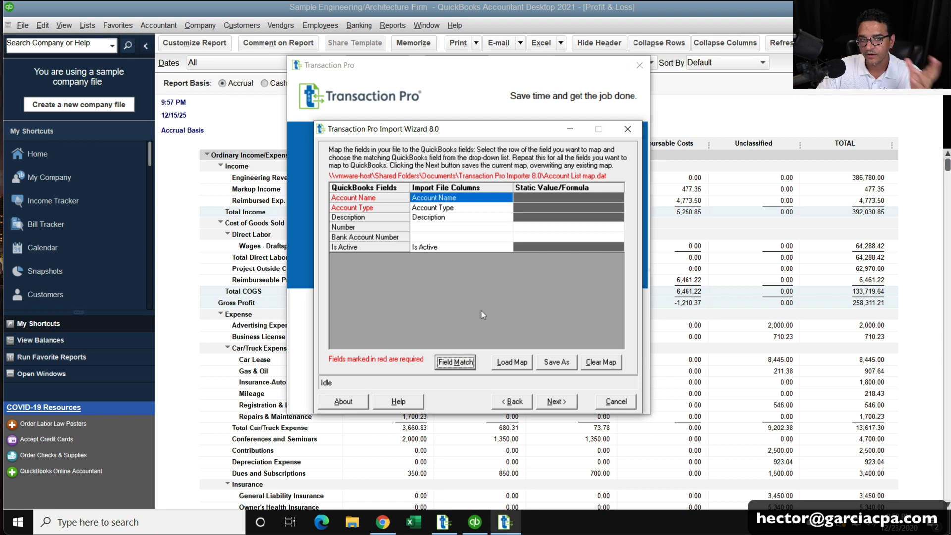
click(464, 217)
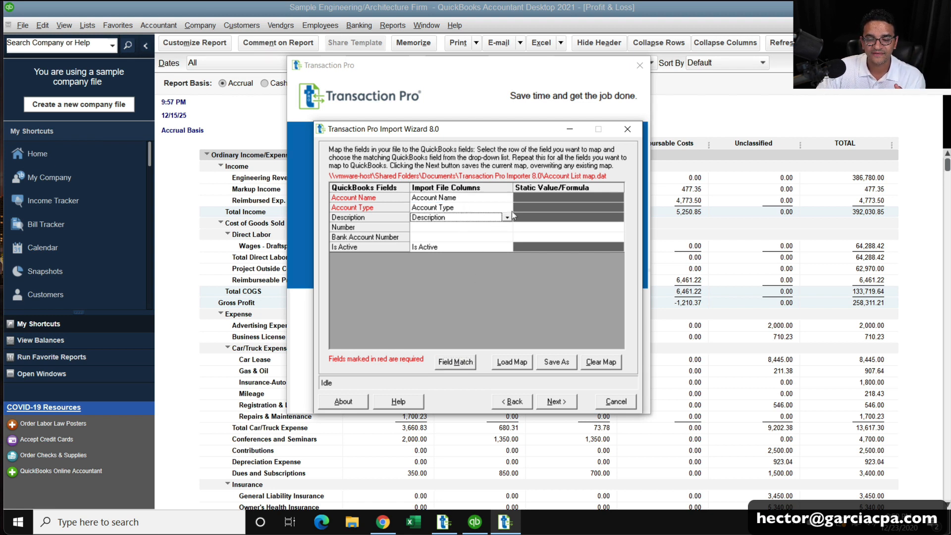
click(505, 208)
click(506, 208)
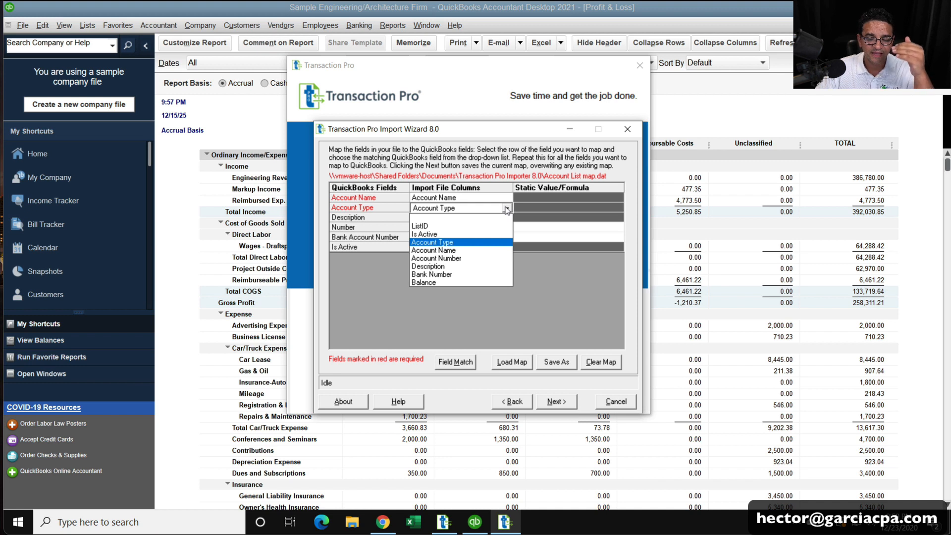
click(553, 302)
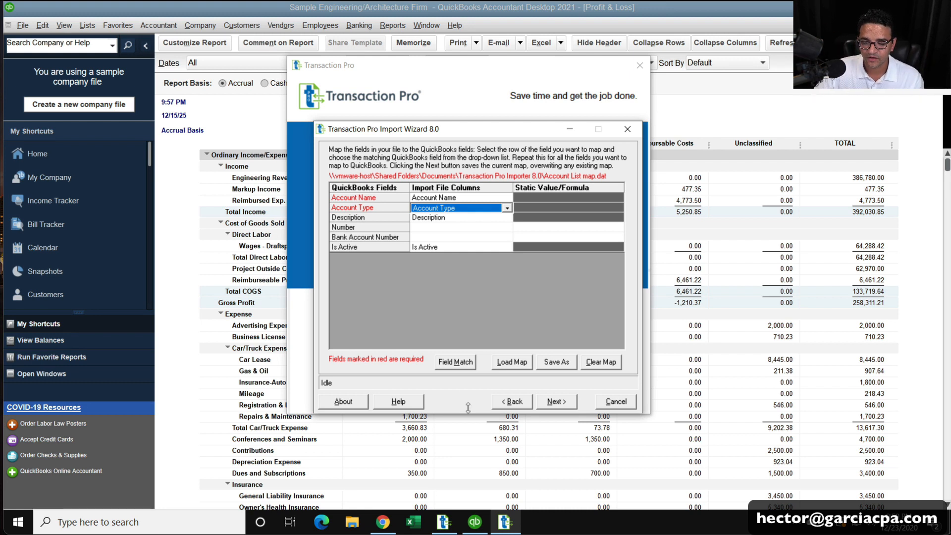
click(469, 362)
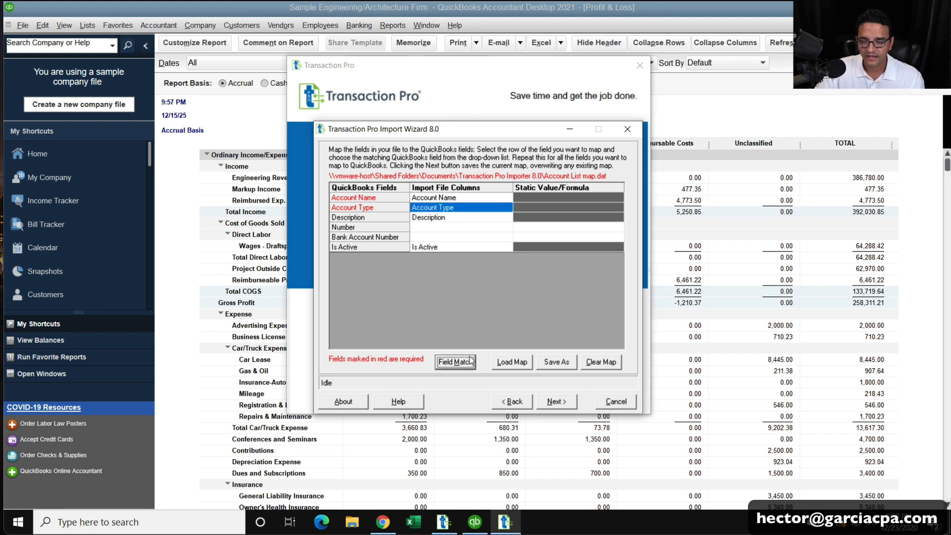
click(545, 399)
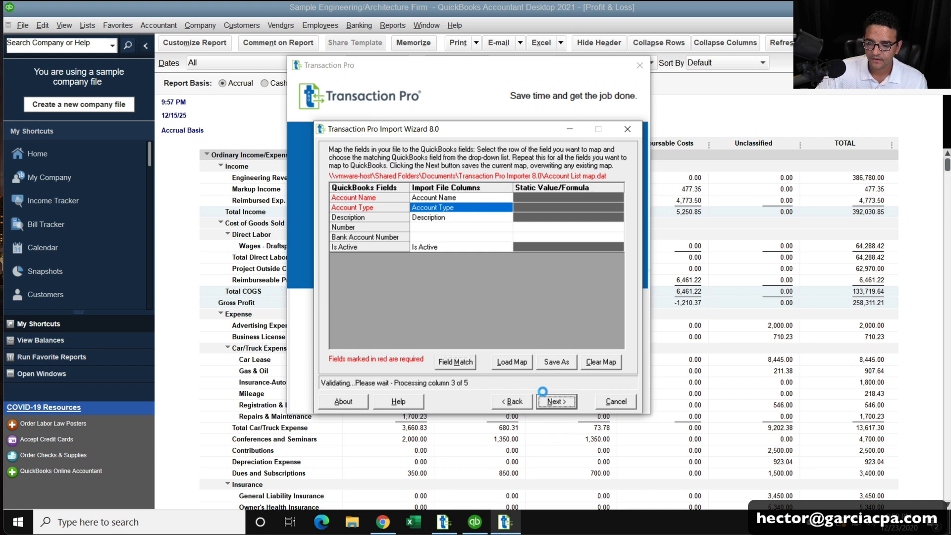
click(555, 403)
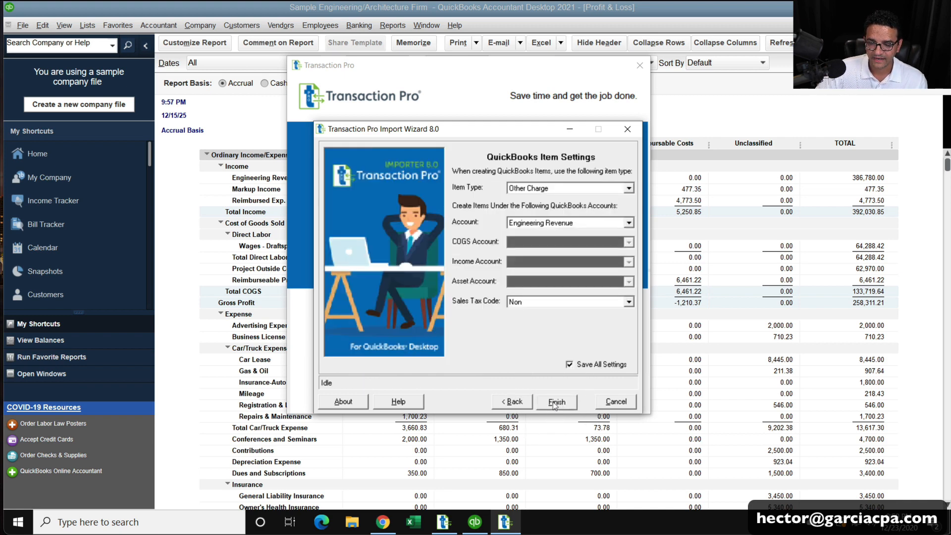
click(556, 403)
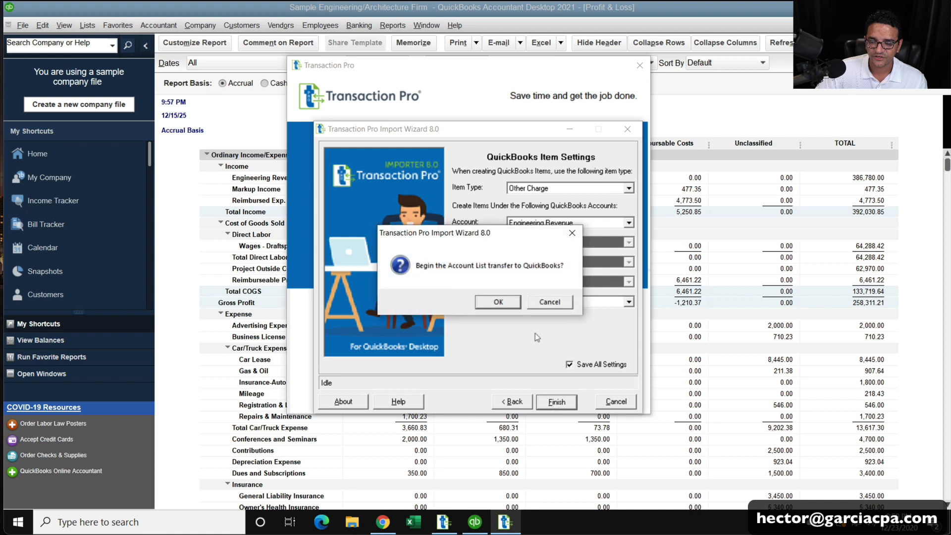
Confirm the Account List transfer, inspect the log's Retained Earnings entry, and close the log.
click(498, 302)
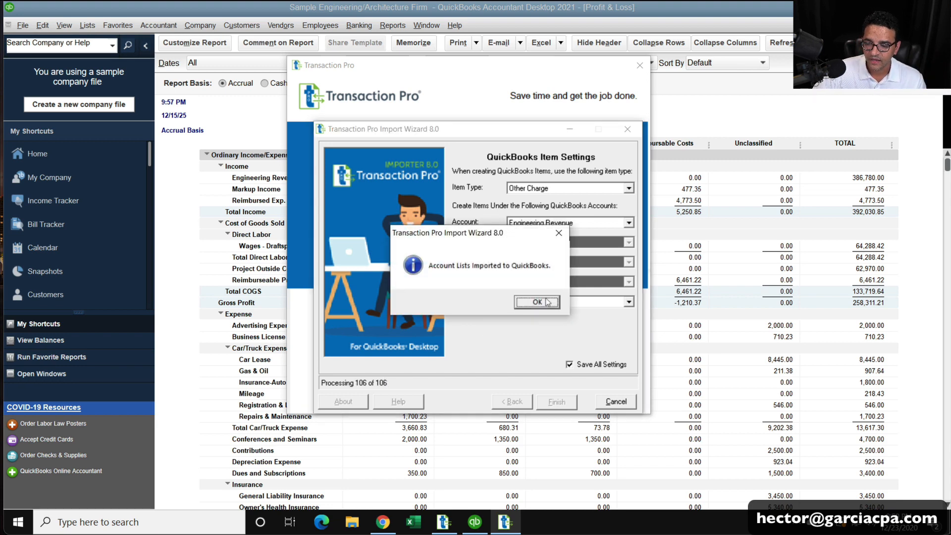
click(547, 303)
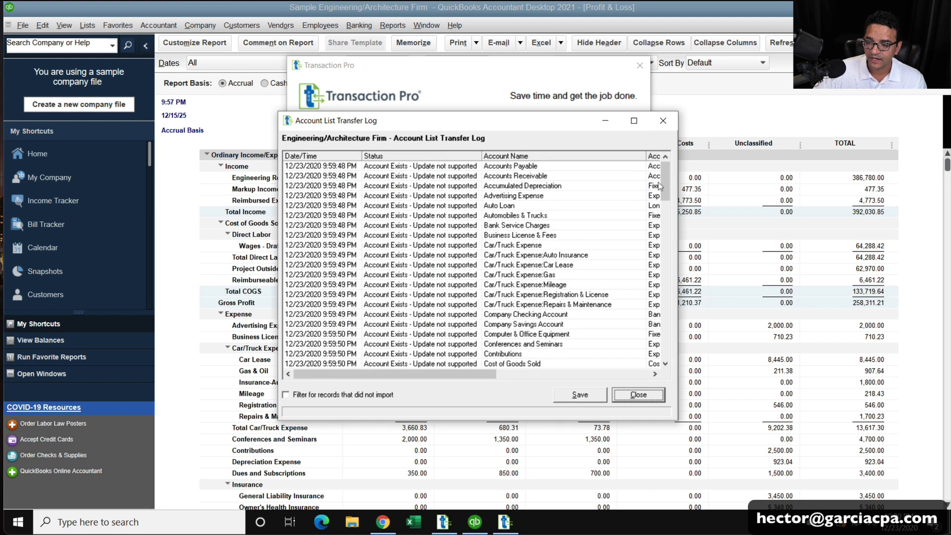
drag(666, 205, 667, 325)
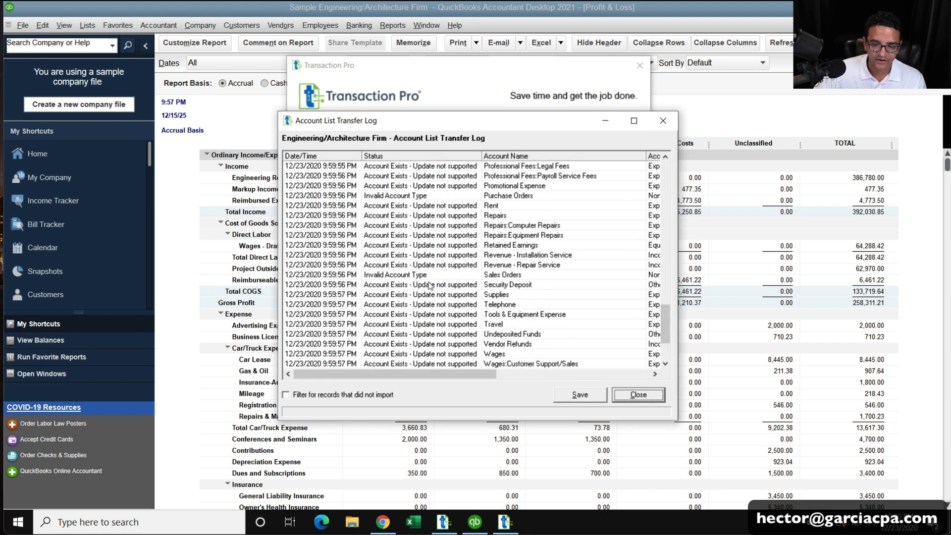
click(429, 260)
click(427, 186)
click(439, 247)
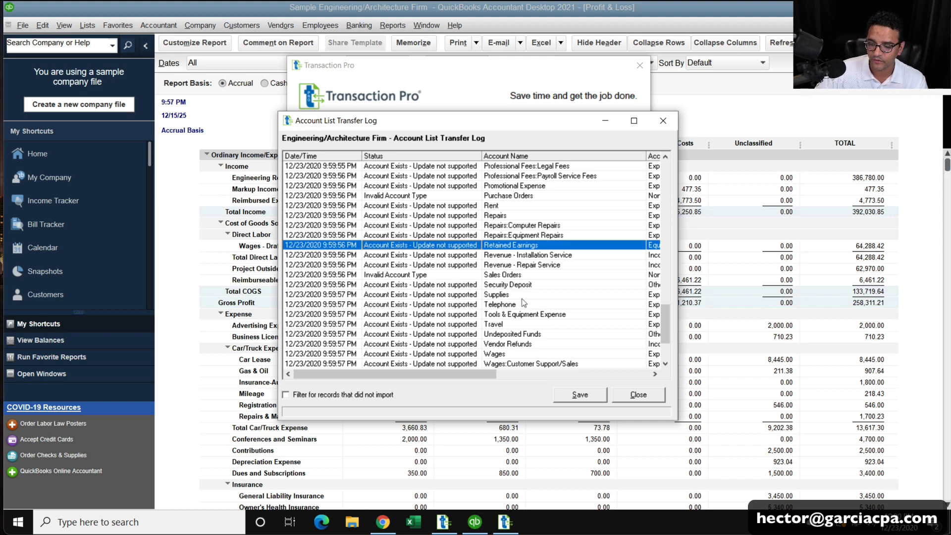
scroll(524, 302, down, 3)
scroll(524, 302, up, 10)
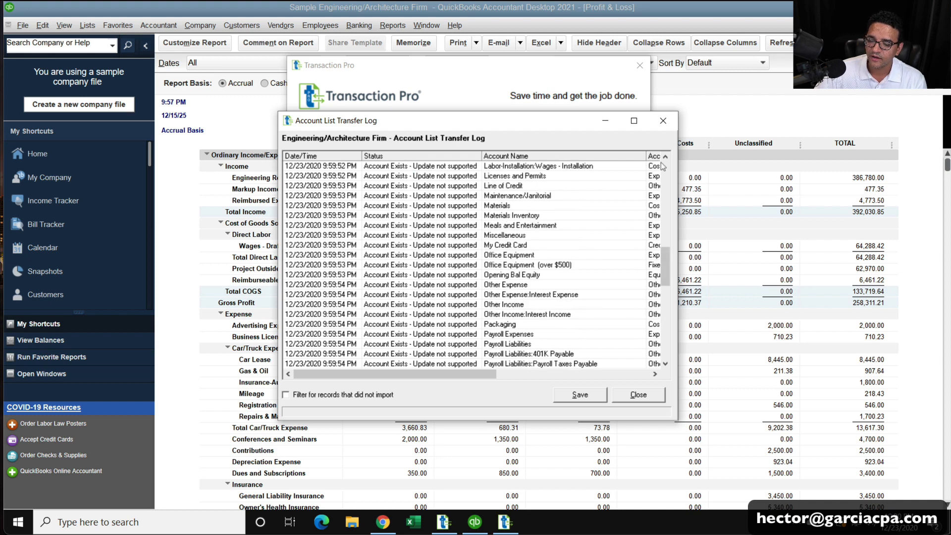
click(666, 119)
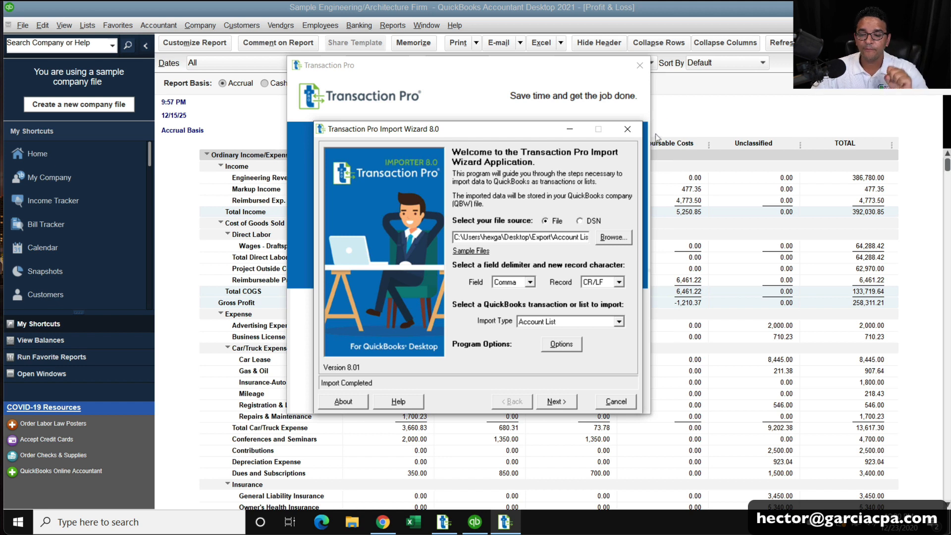
Set the import type to Customer List and preview the file contents.
click(582, 322)
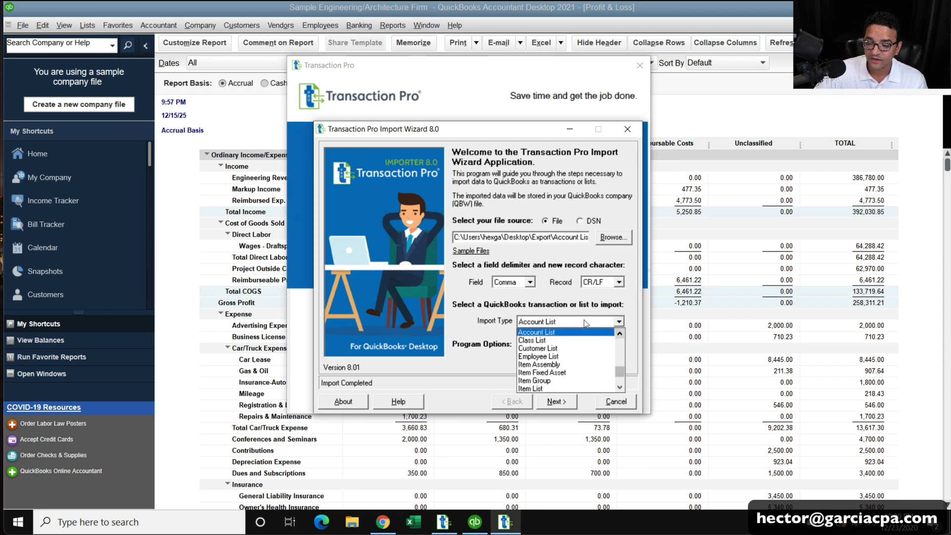
click(552, 348)
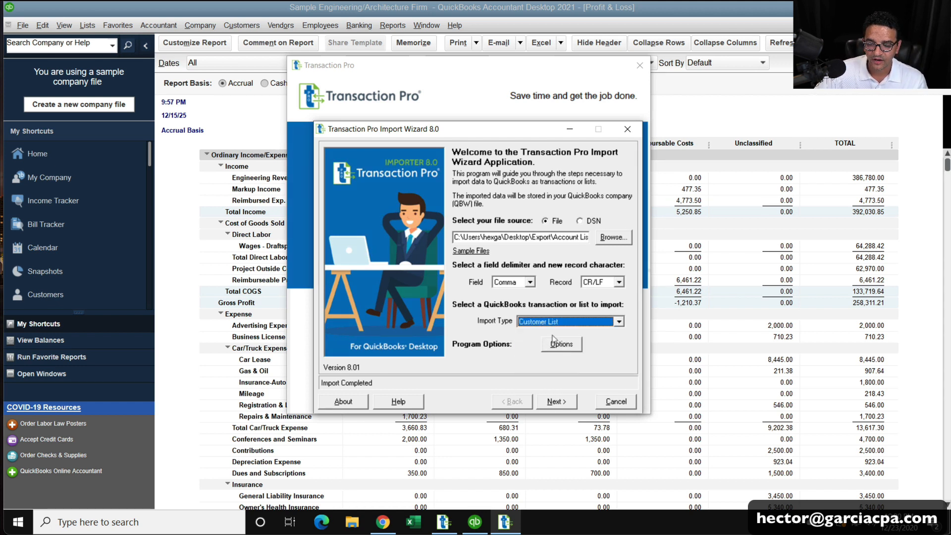
click(556, 400)
click(518, 302)
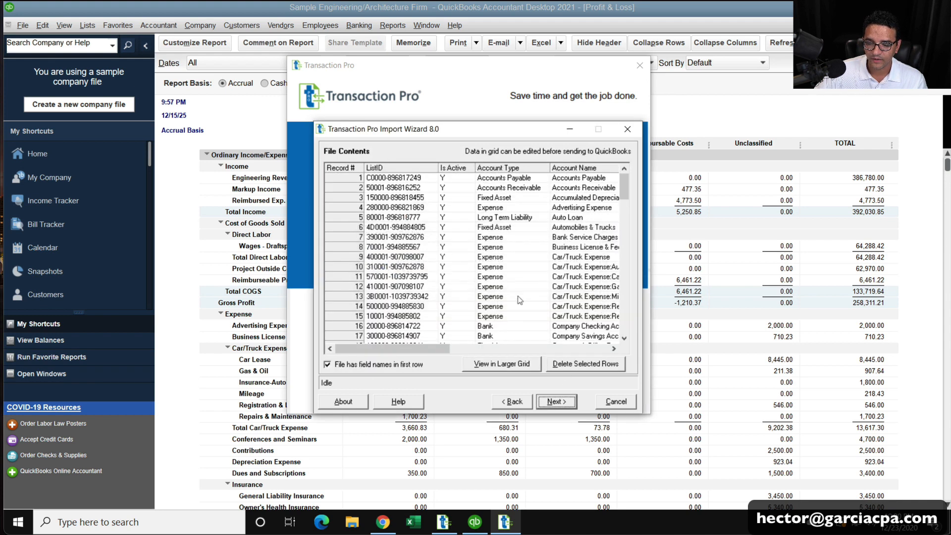
Switch the source file to Customer List, keep Customer List import type, and reach field mapping.
click(515, 399)
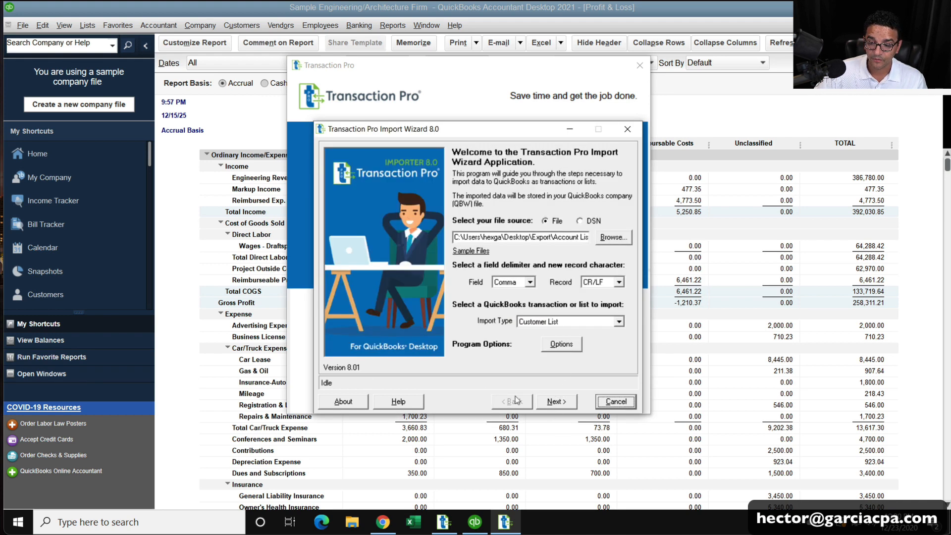
click(607, 241)
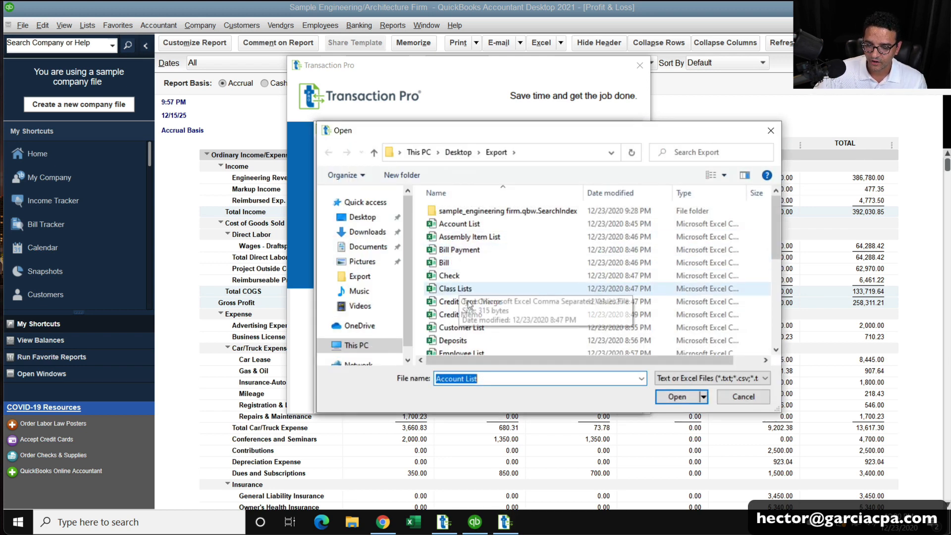
click(477, 329)
click(477, 330)
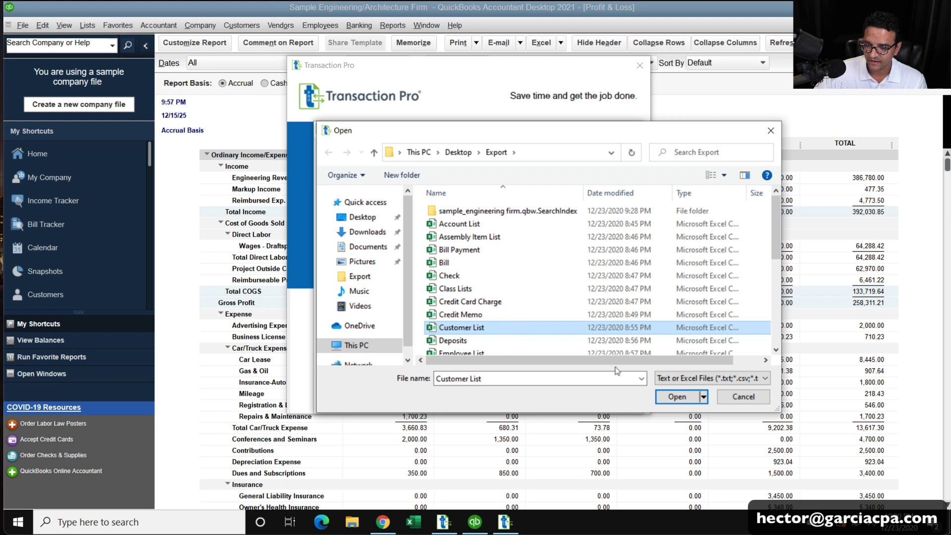
click(678, 406)
click(679, 404)
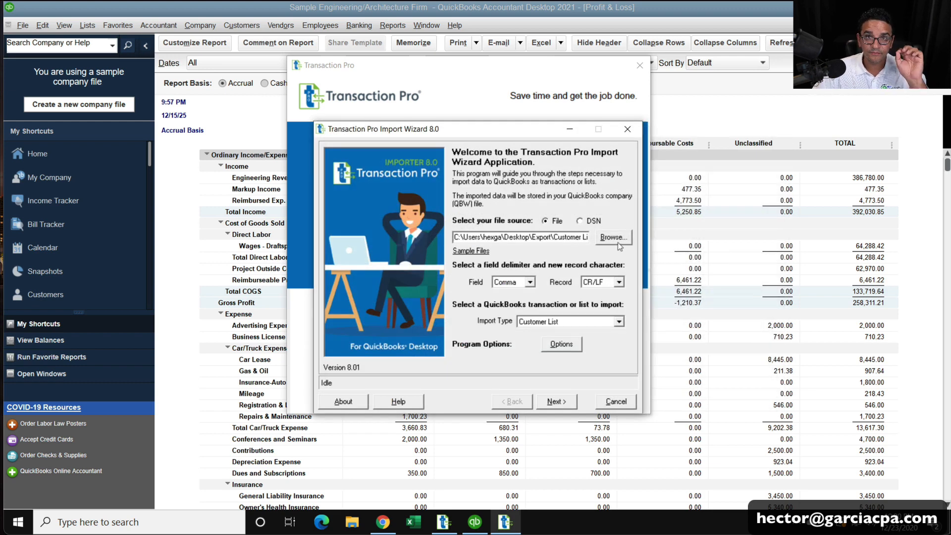
click(565, 322)
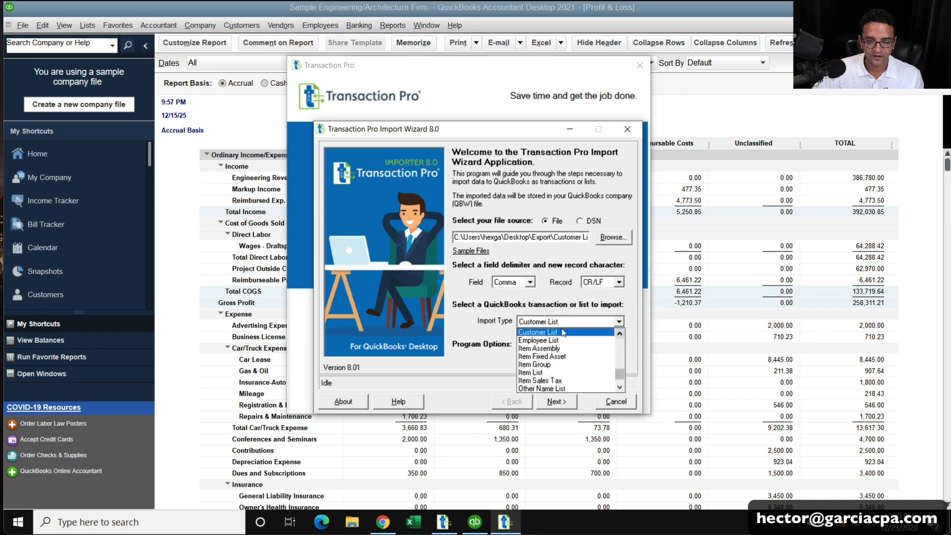
click(561, 333)
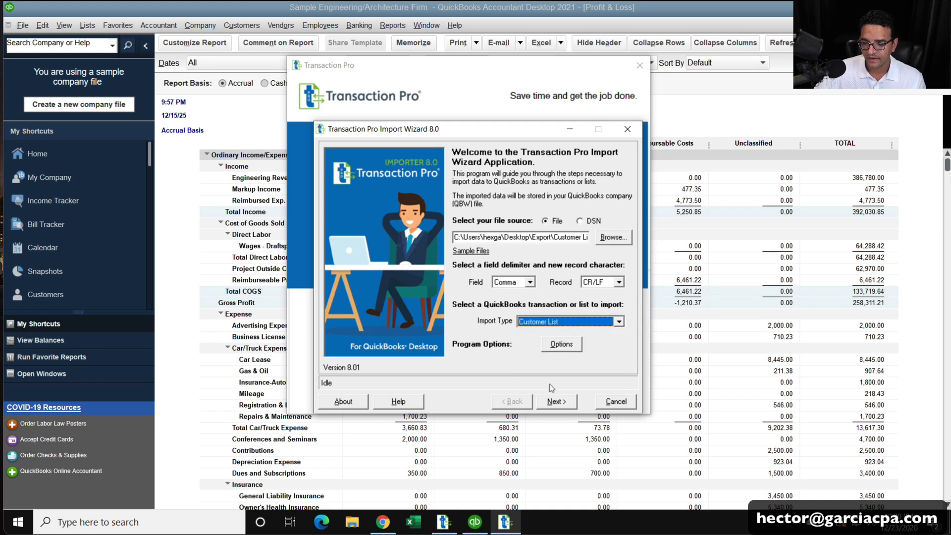
click(557, 401)
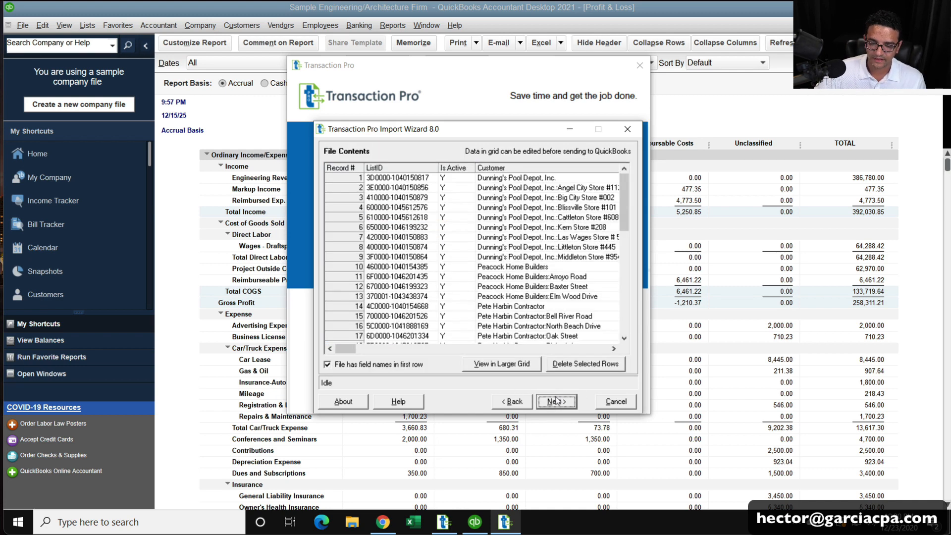
click(556, 400)
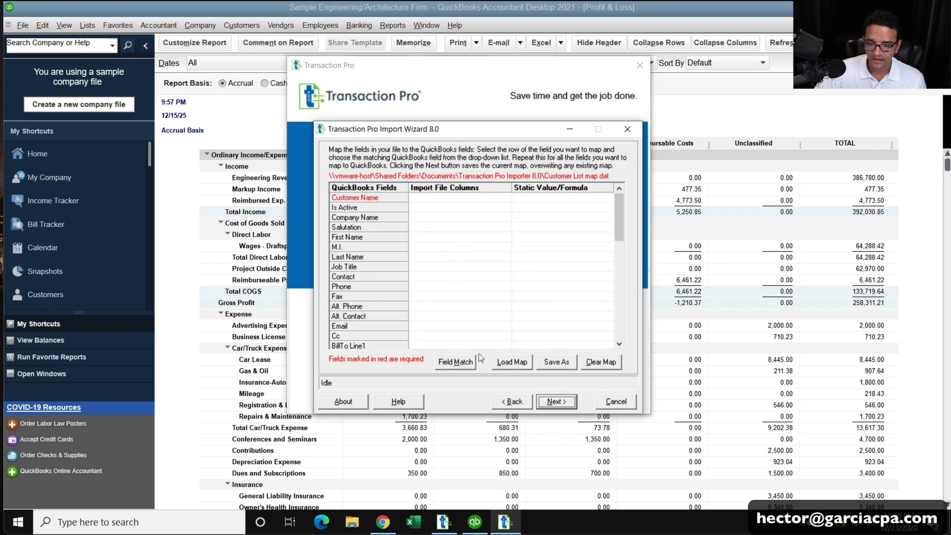
Auto-match customer fields and map Customer Name to the Customer column.
click(453, 362)
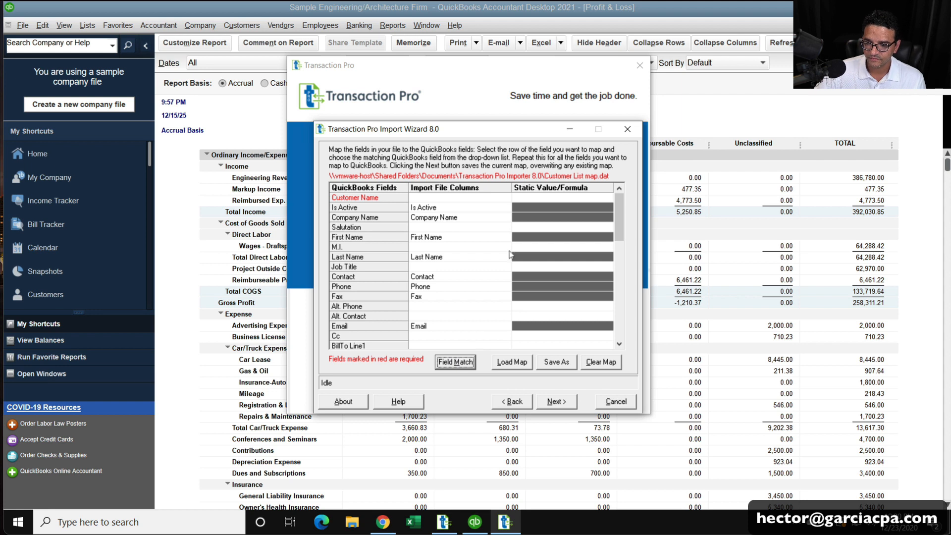
click(497, 200)
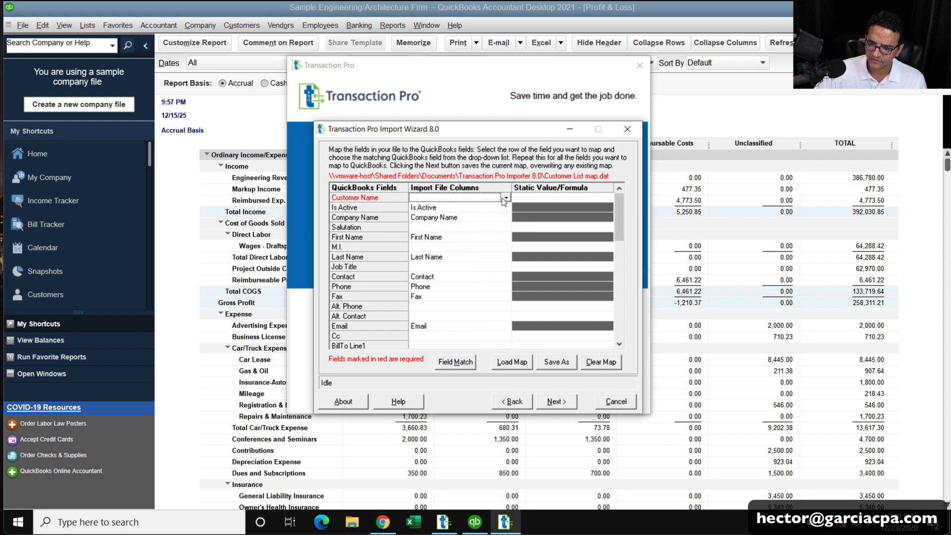
click(505, 198)
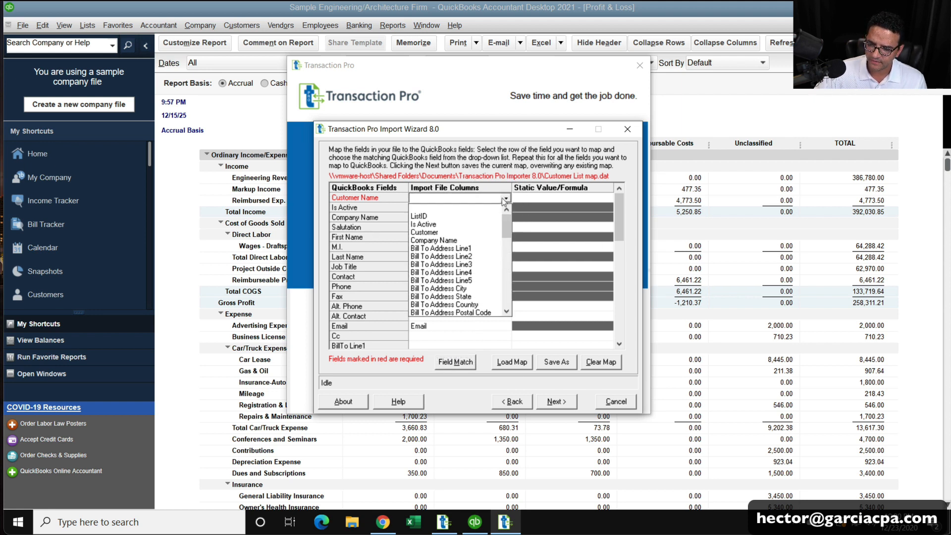
click(440, 233)
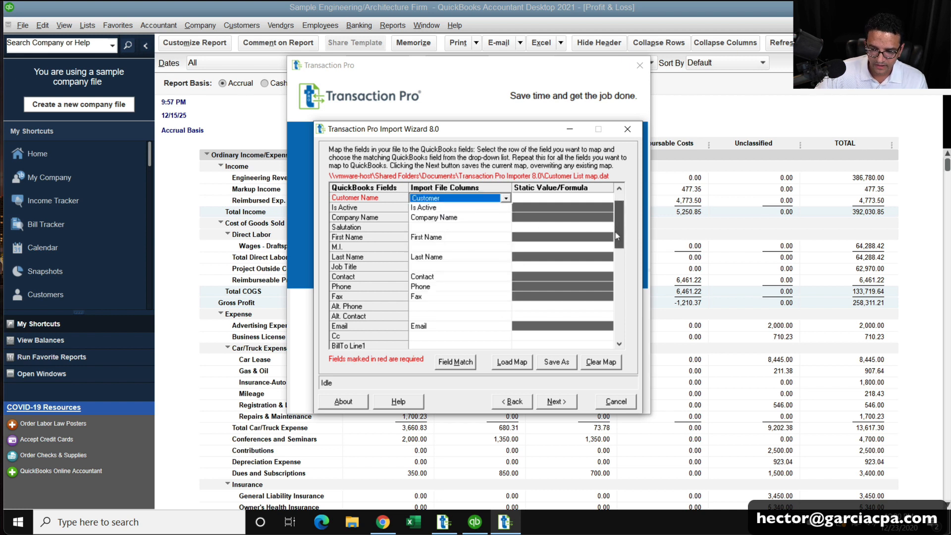
Map Resale No. to the file's Resale Number column.
drag(616, 236, 617, 311)
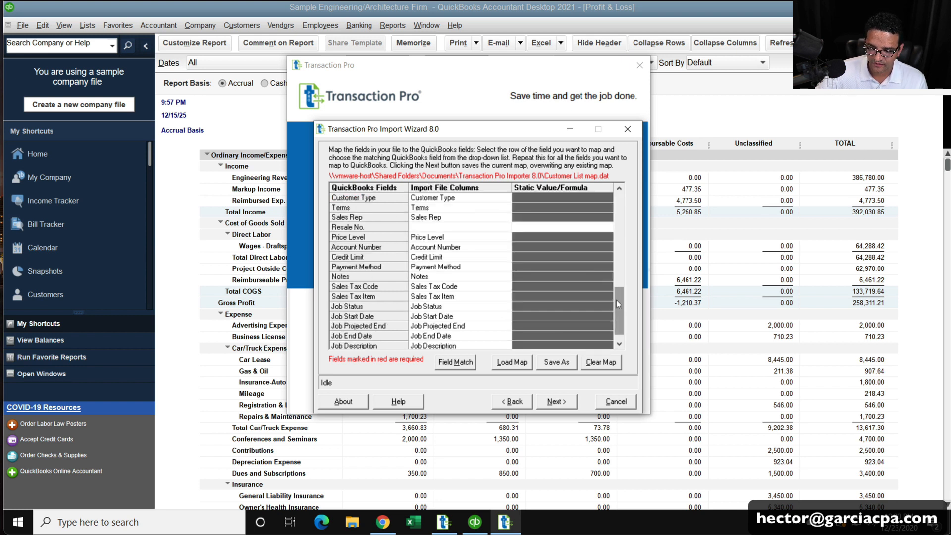
click(440, 228)
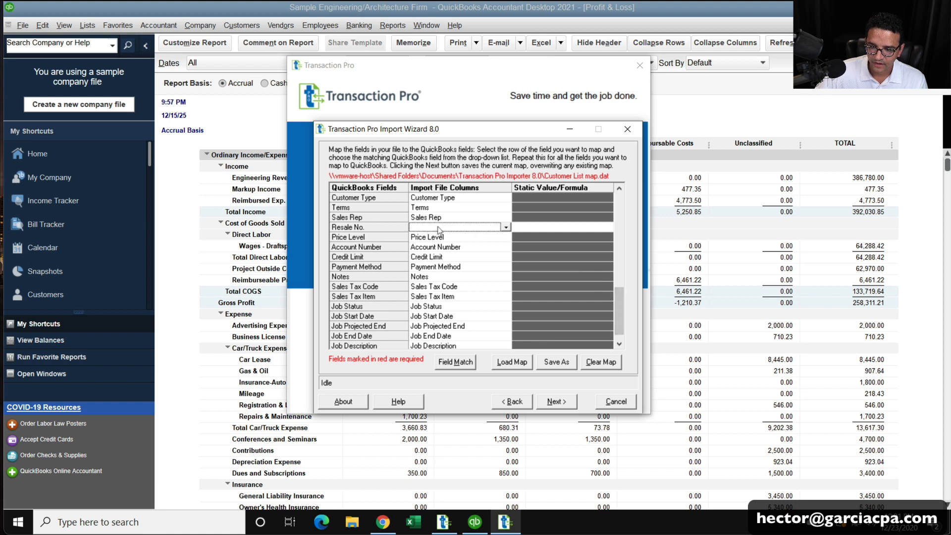
click(506, 228)
drag(505, 254, 504, 310)
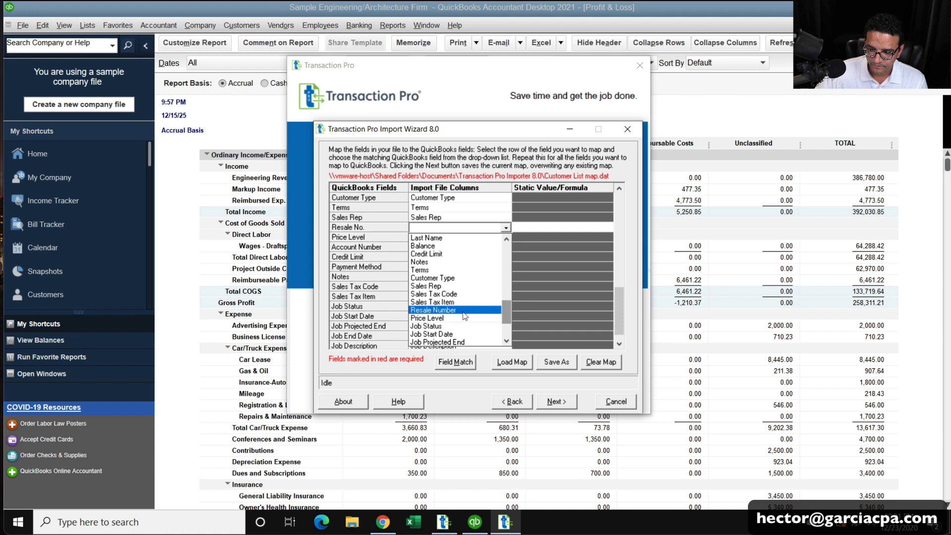
click(433, 310)
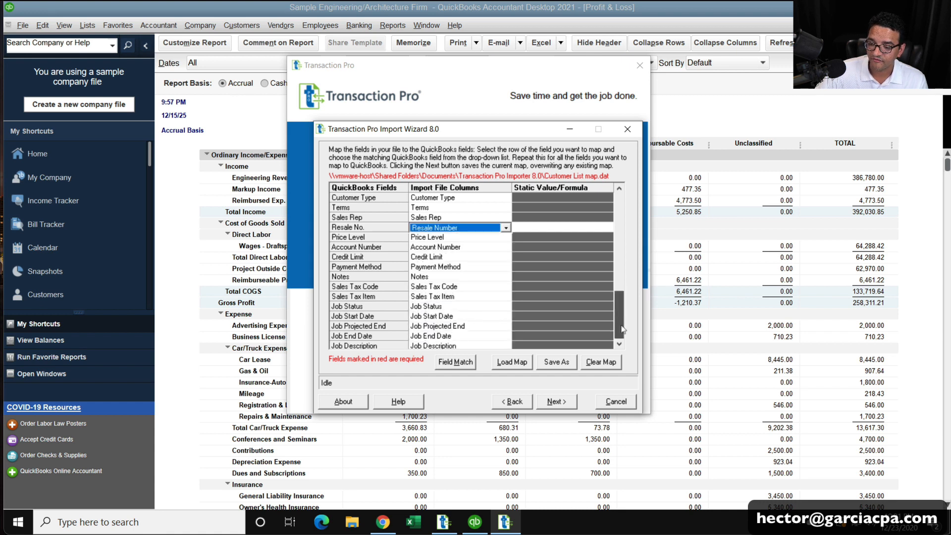
scroll(617, 336, down, 1)
click(620, 188)
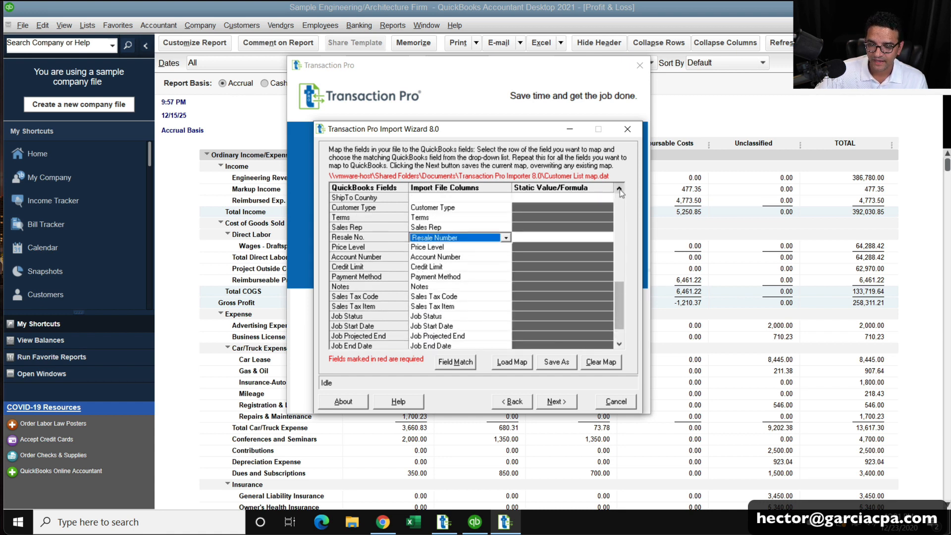
drag(619, 189, 620, 193)
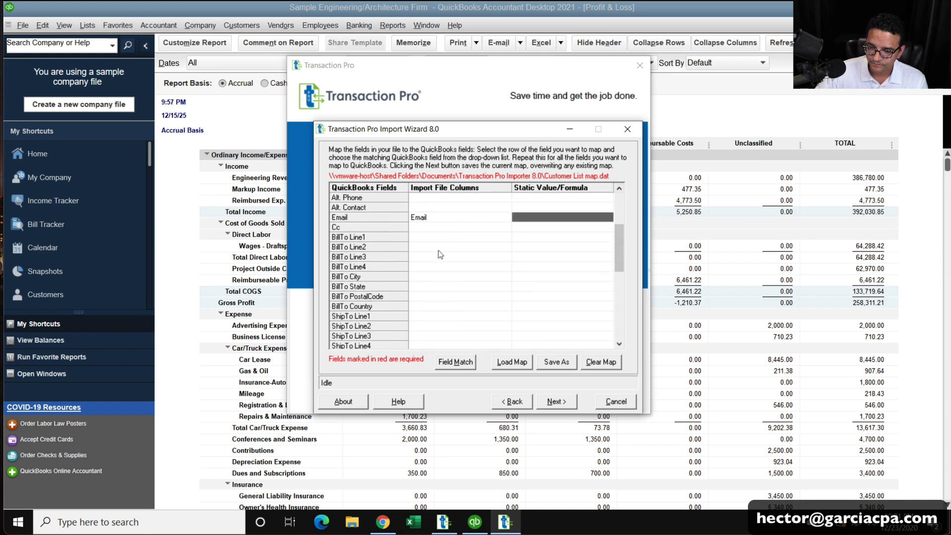
Map BillTo Line1–Line4 to Bill To Address Line1–Line4.
click(520, 236)
click(506, 237)
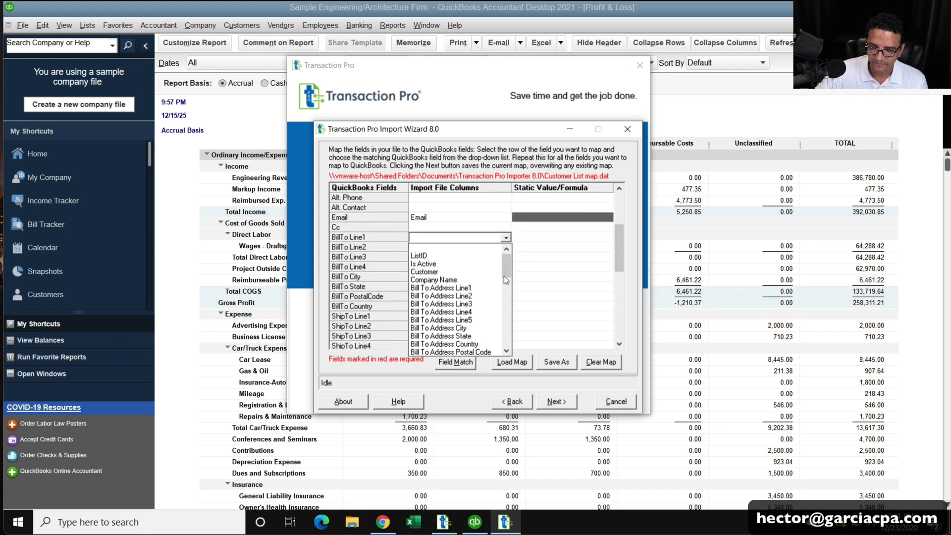
click(478, 292)
click(503, 248)
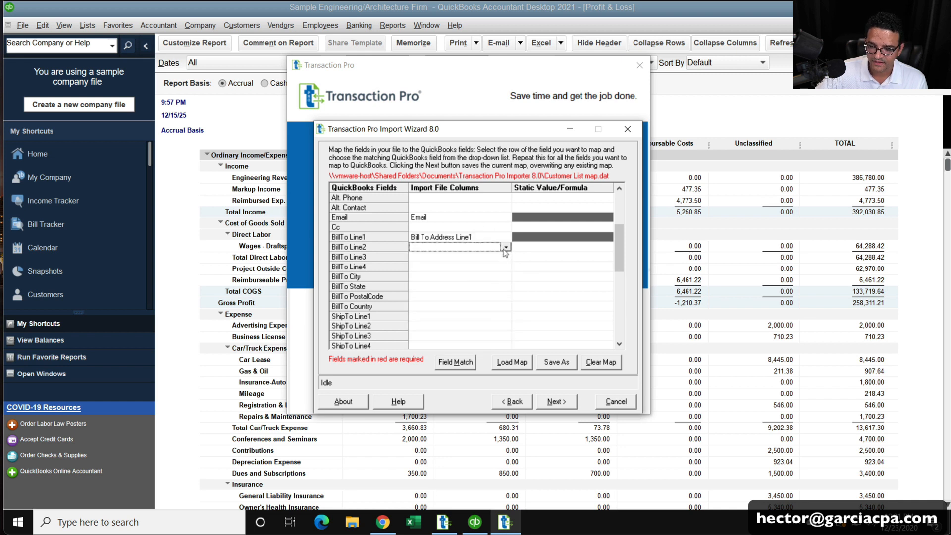
click(505, 248)
click(476, 303)
click(516, 257)
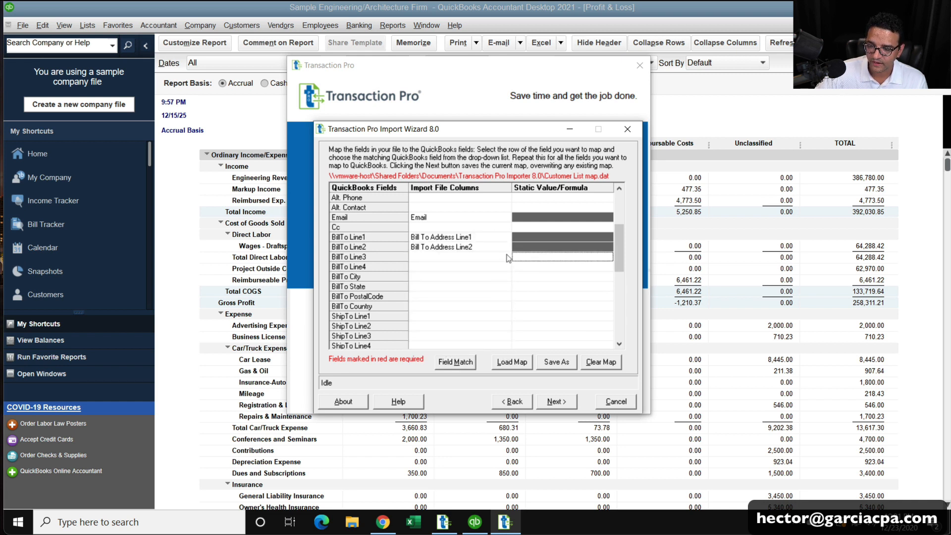
click(506, 258)
click(462, 323)
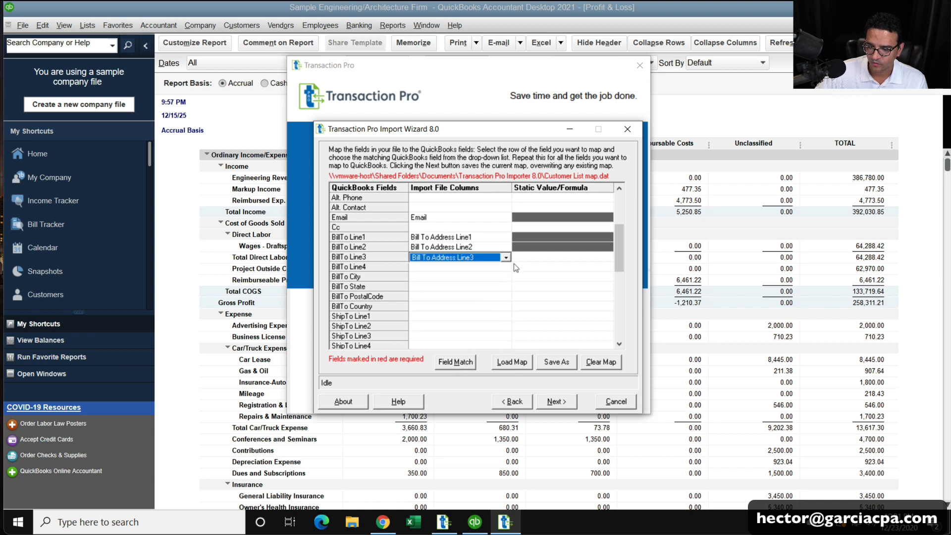
click(516, 267)
click(506, 267)
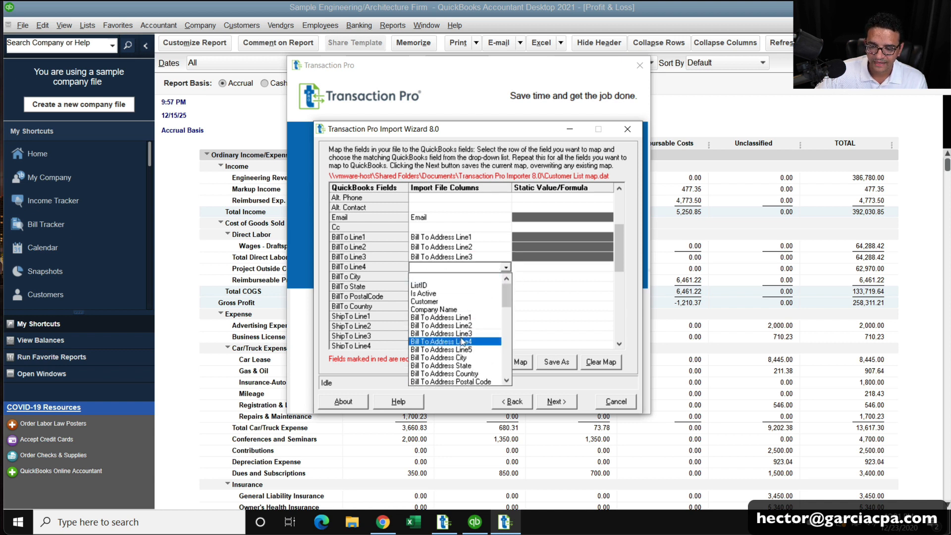
click(462, 341)
Map BillTo City, State, PostalCode and Country to their Bill To Address columns.
click(507, 277)
click(505, 277)
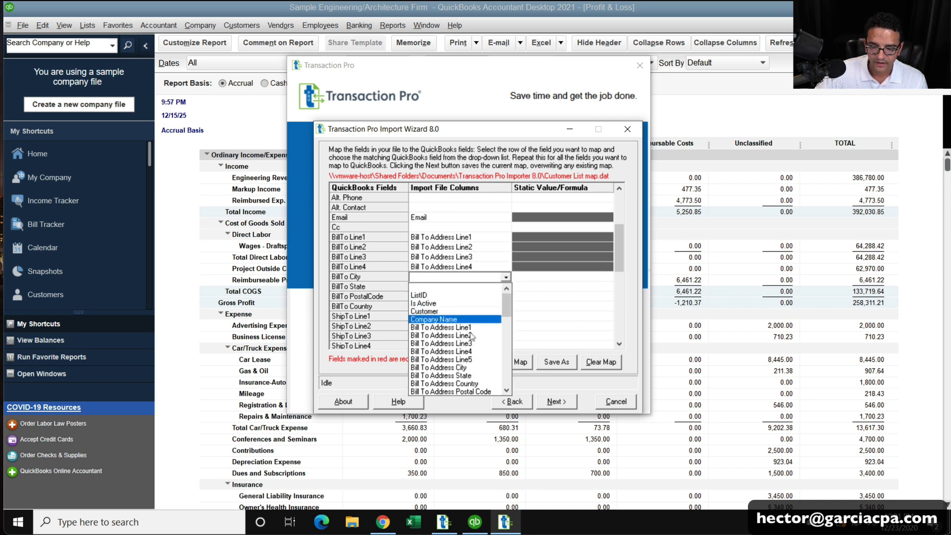
click(467, 367)
click(511, 287)
click(506, 287)
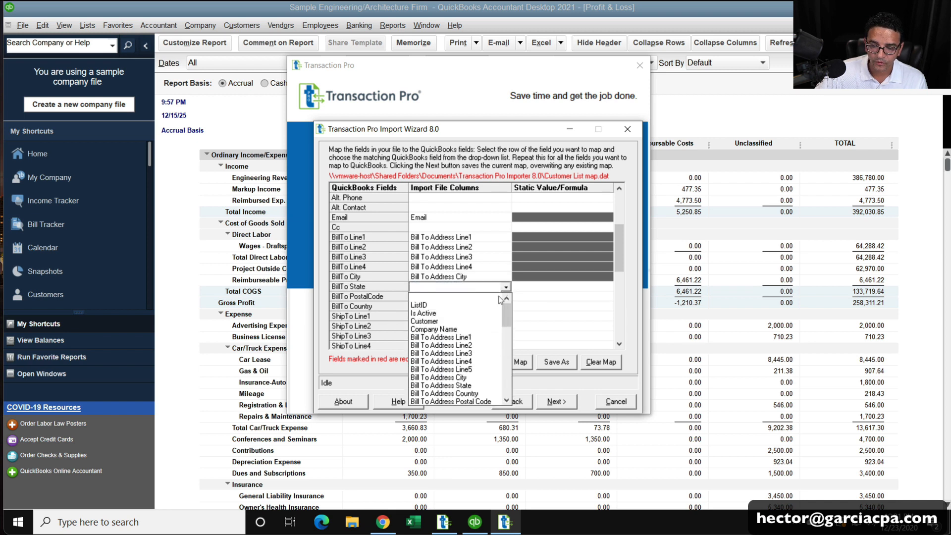
click(460, 385)
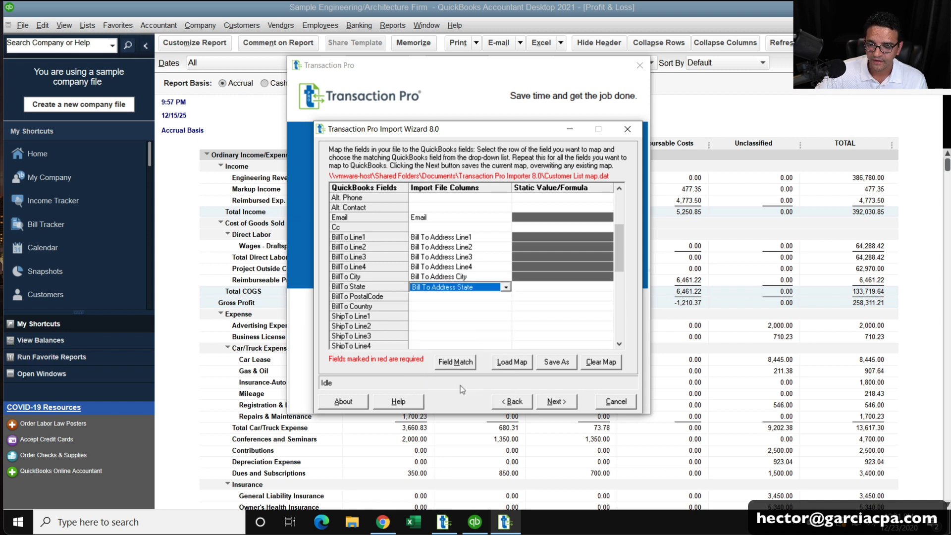
click(501, 296)
click(505, 296)
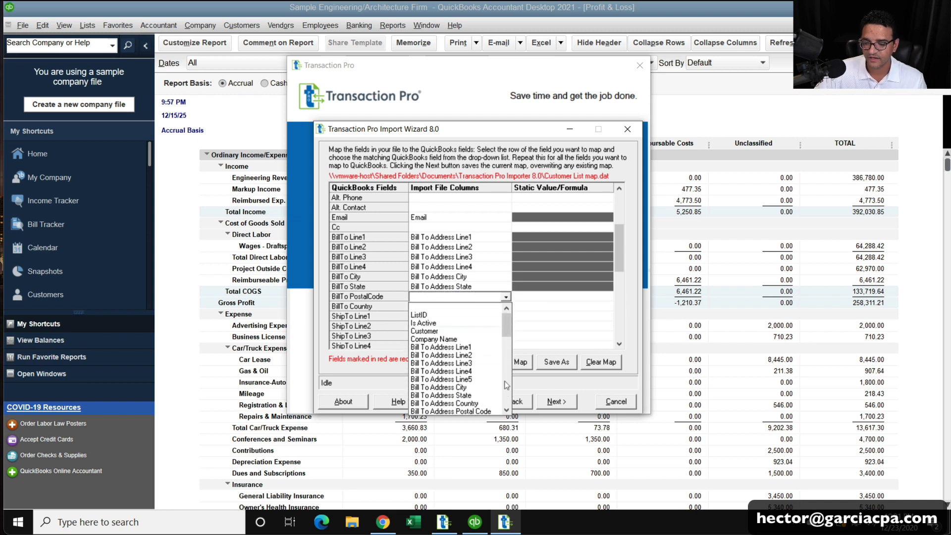
click(476, 411)
click(509, 307)
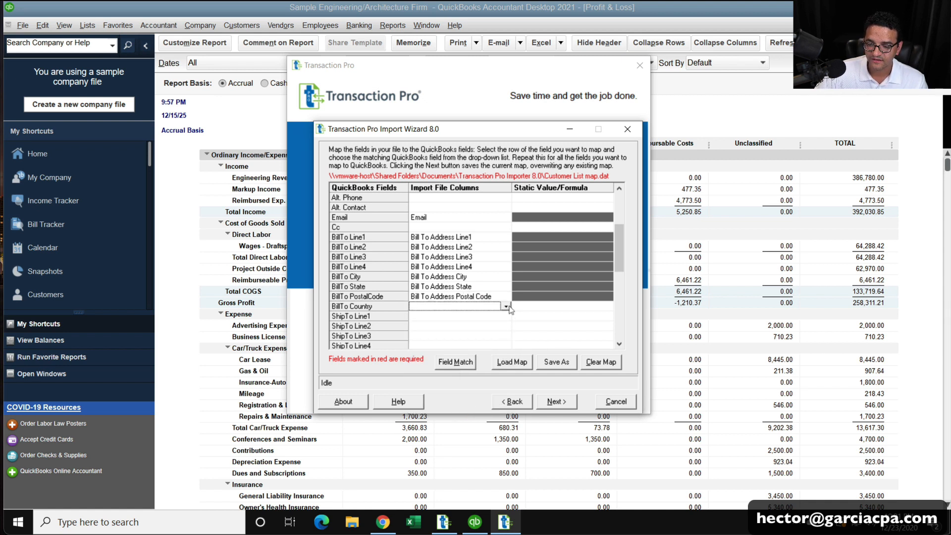
click(506, 307)
click(456, 415)
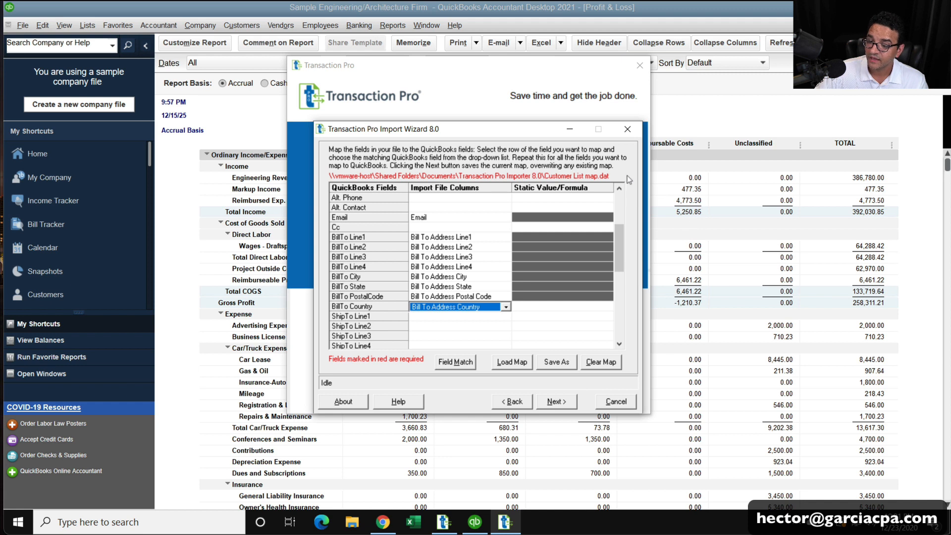
Scroll through the field map to check it and commit the BillTo Country mapping.
click(619, 188)
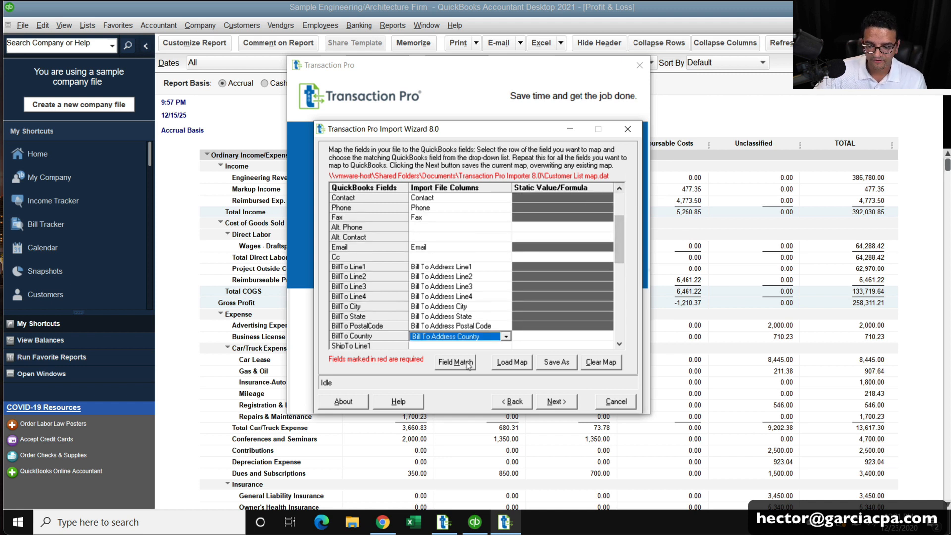
click(620, 189)
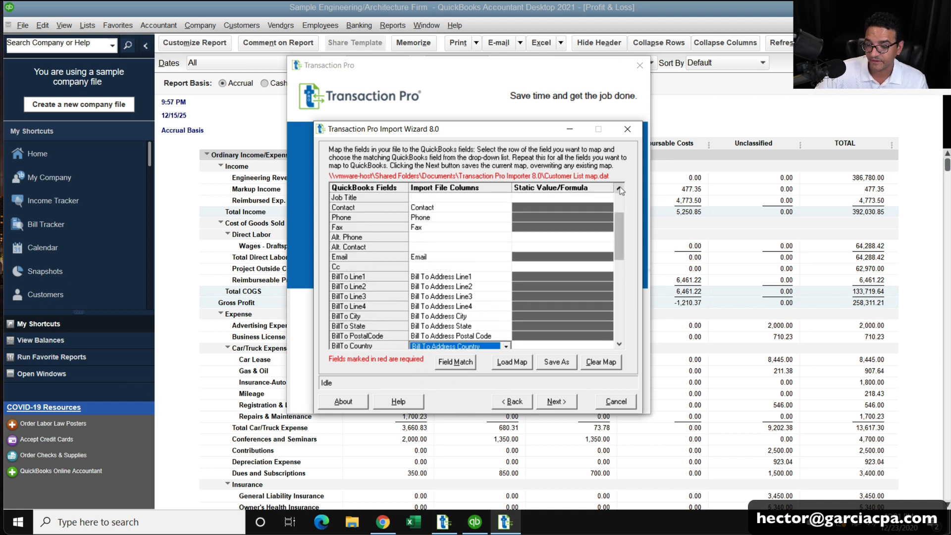
click(620, 189)
click(620, 188)
click(620, 189)
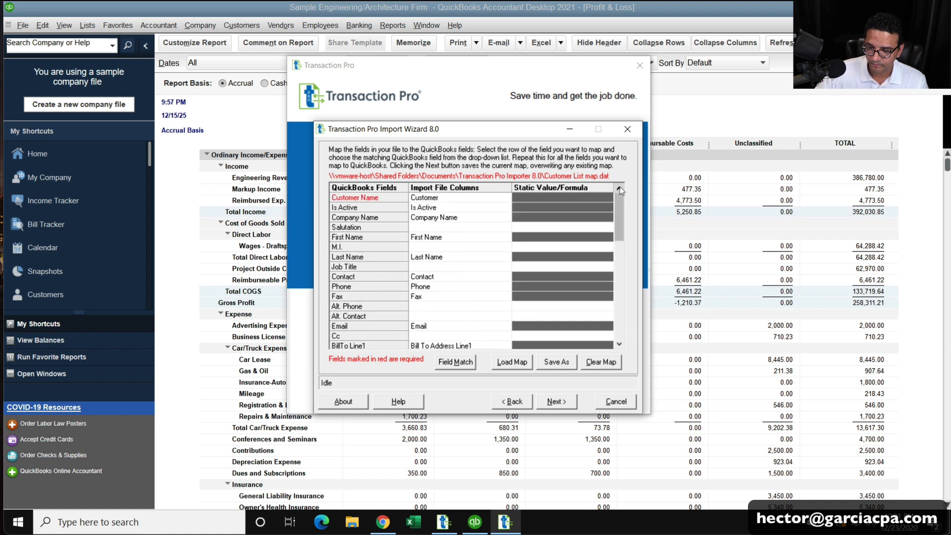
drag(618, 216, 618, 316)
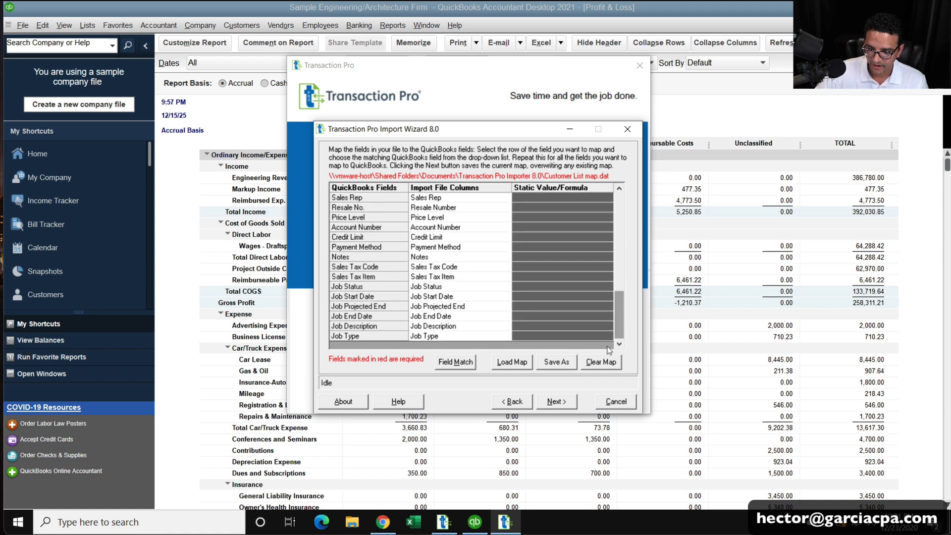
click(564, 398)
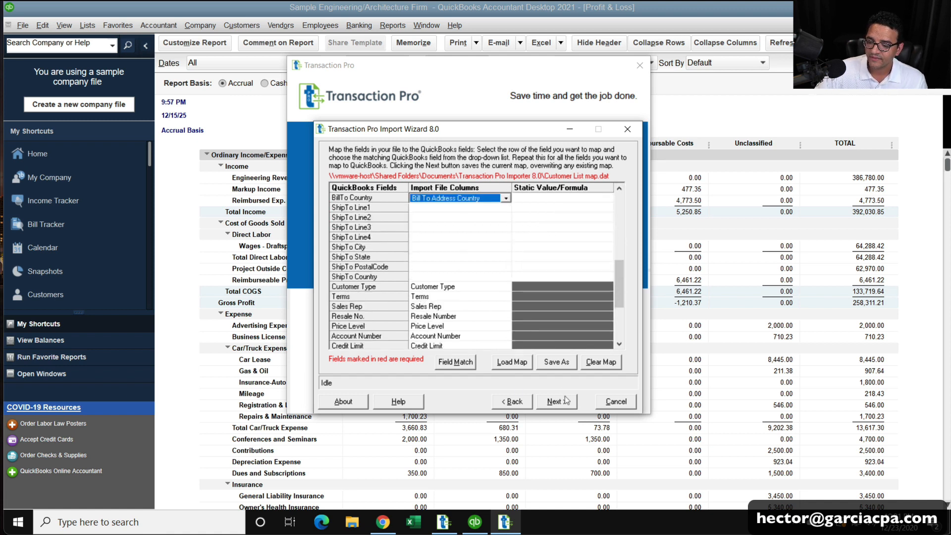
Validate the field map and scroll across the mapped customer preview.
click(566, 402)
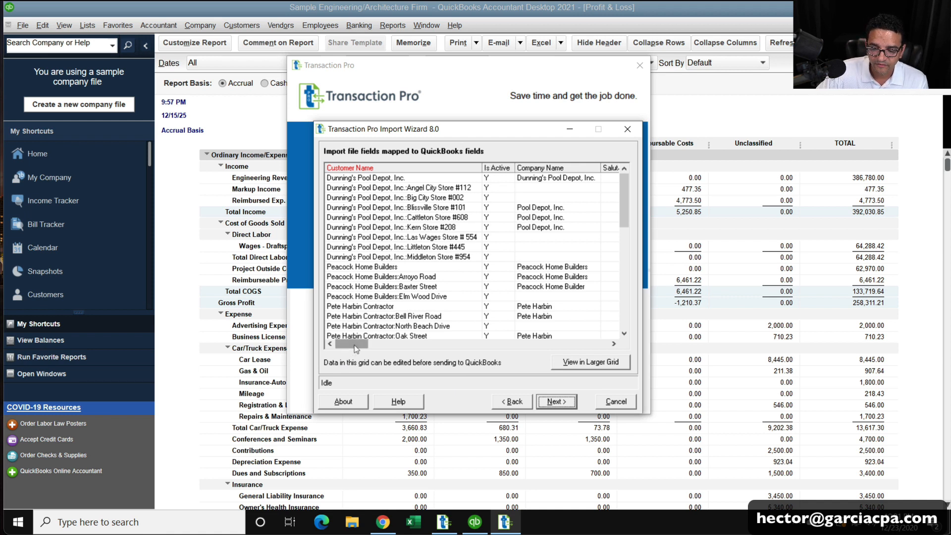
drag(355, 345, 556, 345)
click(585, 344)
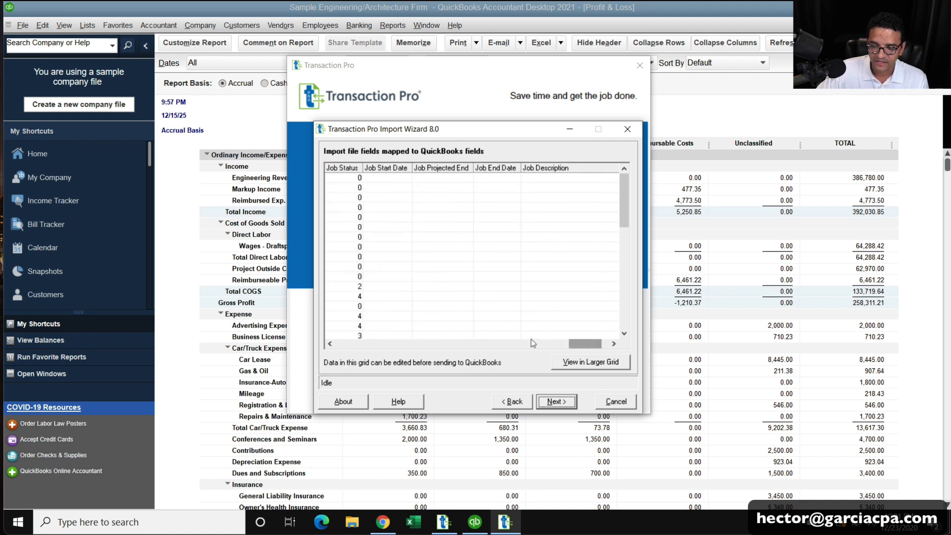
Inspect seven customer rows in the larger grid, close it, and advance to item settings.
click(531, 342)
click(612, 365)
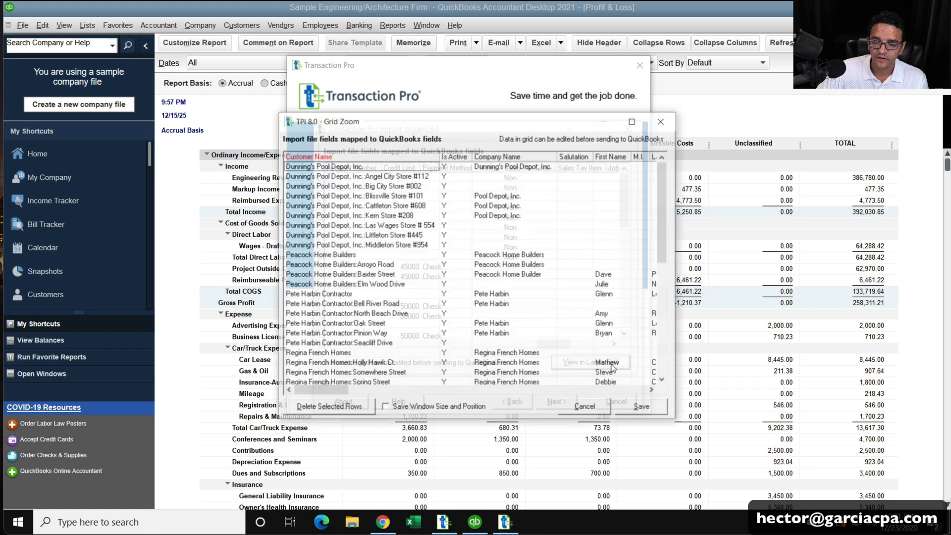
drag(659, 212, 658, 286)
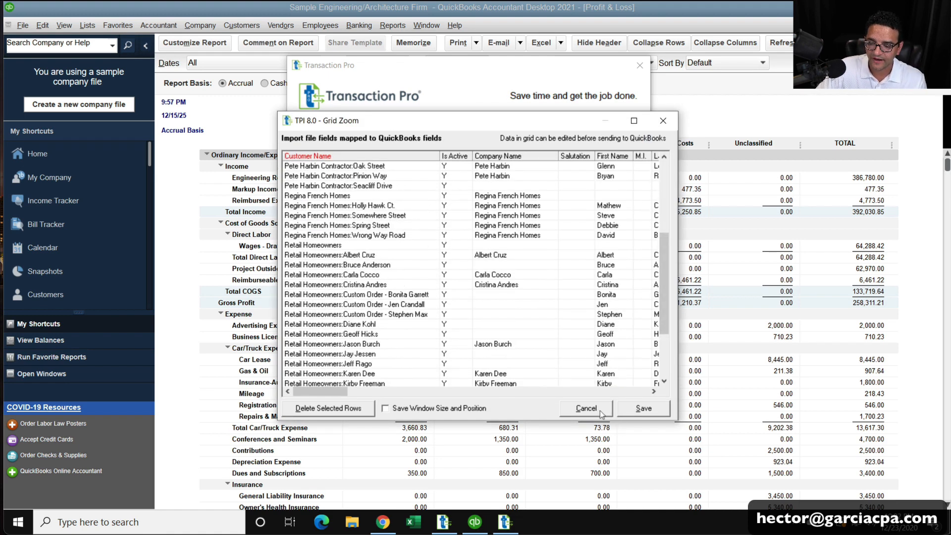
click(322, 217)
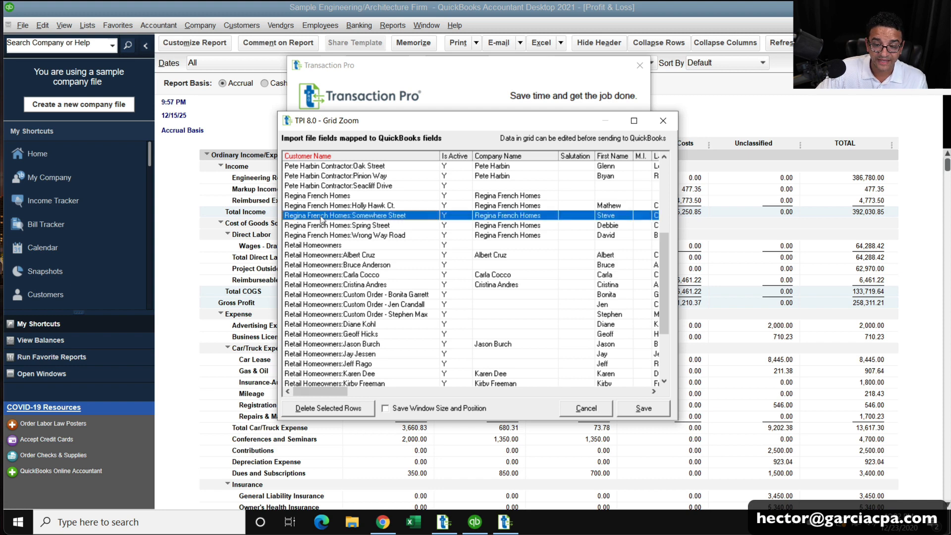
shift+click(337, 274)
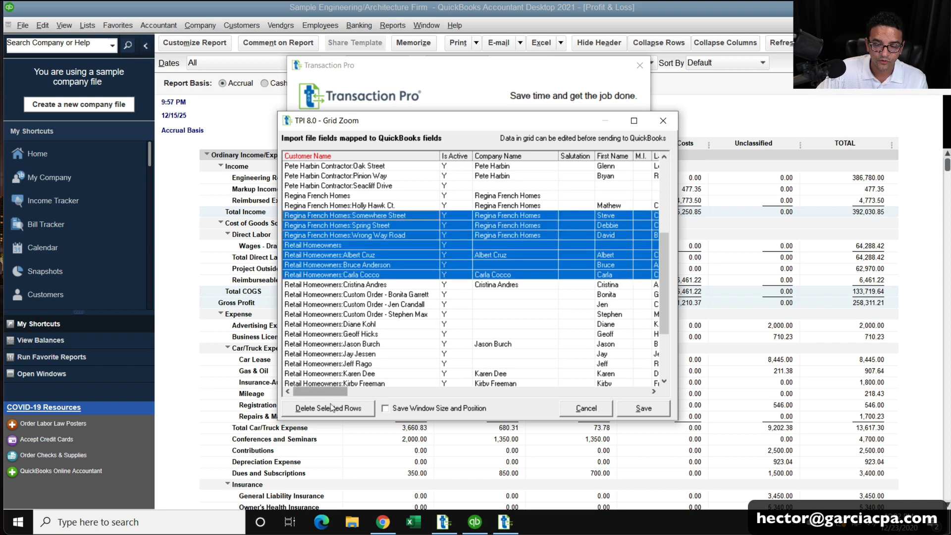
click(573, 408)
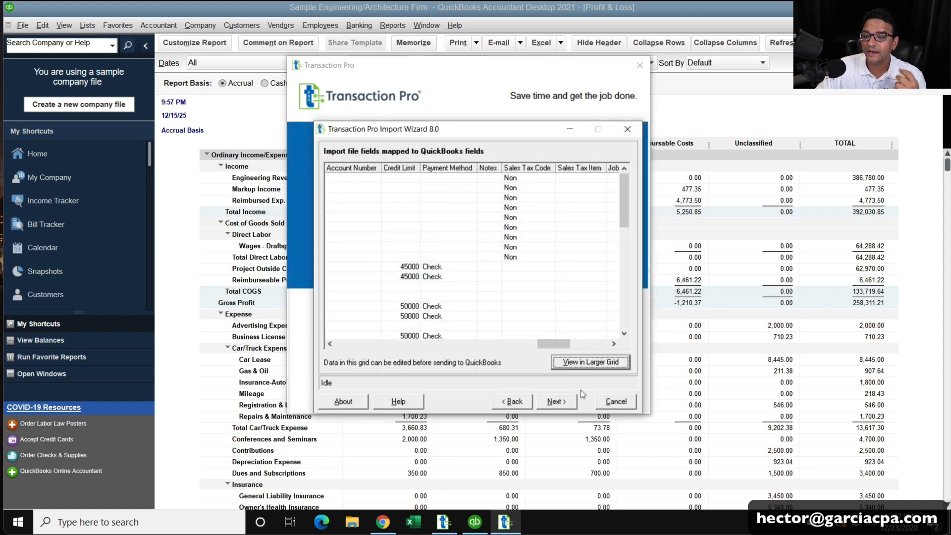
click(555, 403)
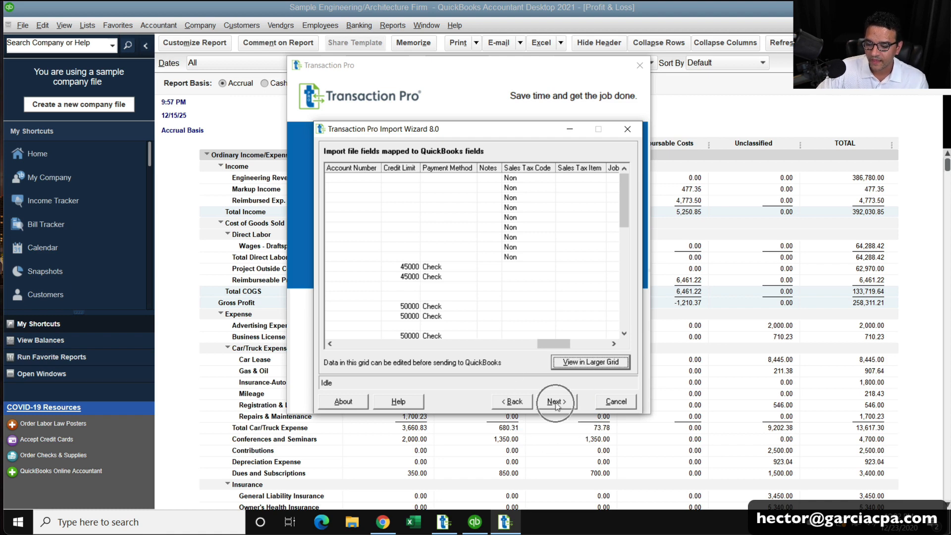
Start the customer list transfer into QuickBooks and dismiss the import success message.
click(557, 403)
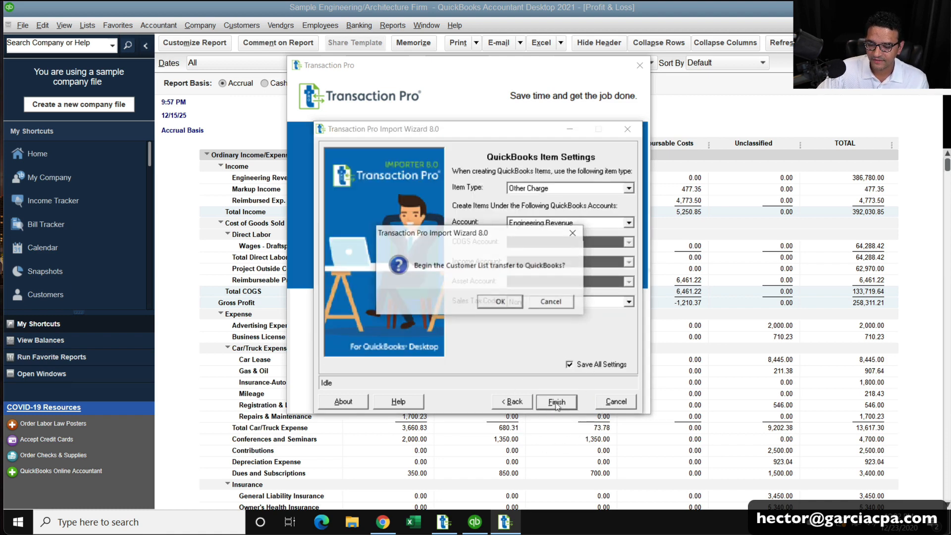
click(501, 303)
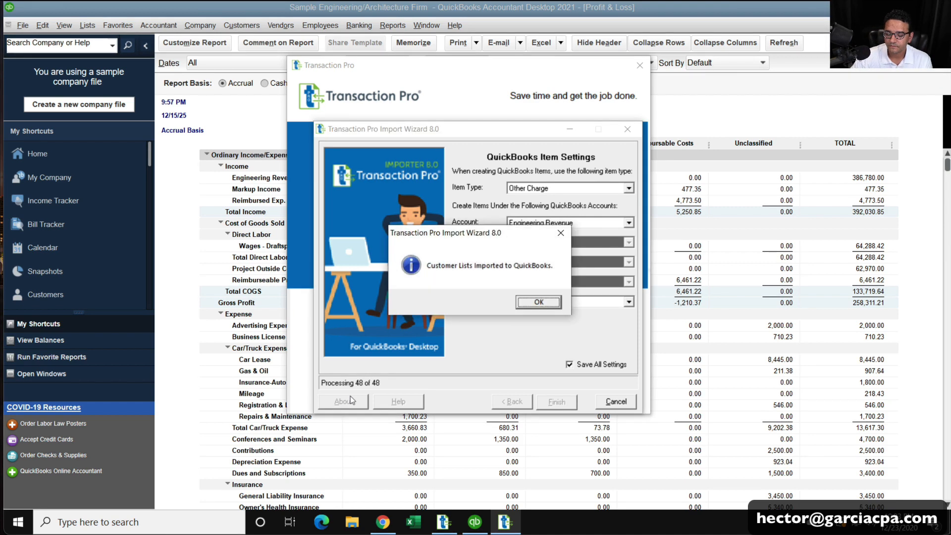
click(553, 301)
Review the imported customer rows in the Customer List Transfer Log, then close it.
drag(664, 172, 665, 283)
click(390, 245)
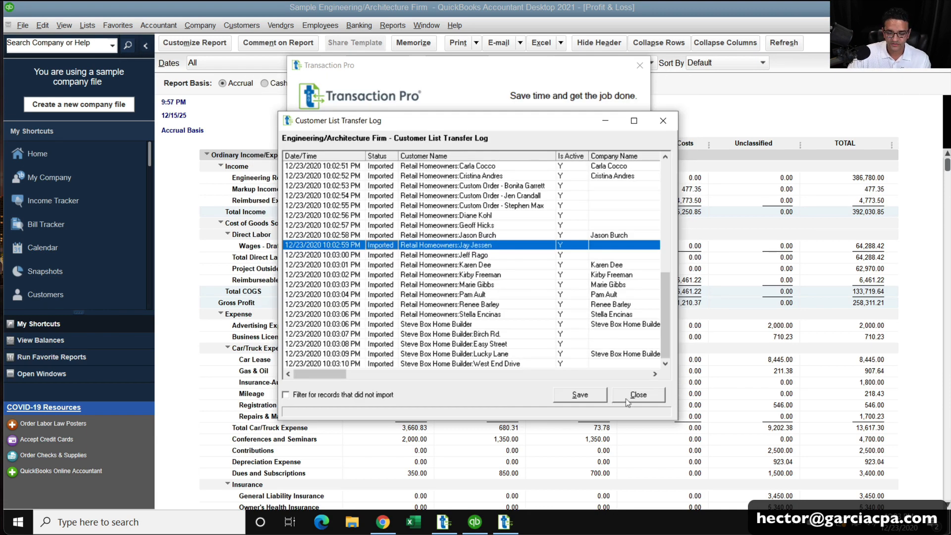
click(625, 399)
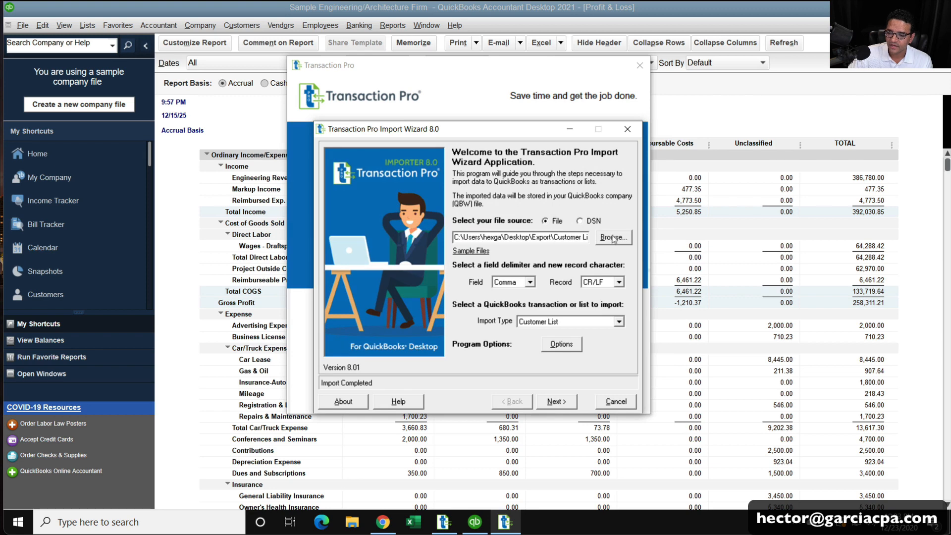
Load Item List.csv from the Export folder and set the import type to Item List.
click(627, 241)
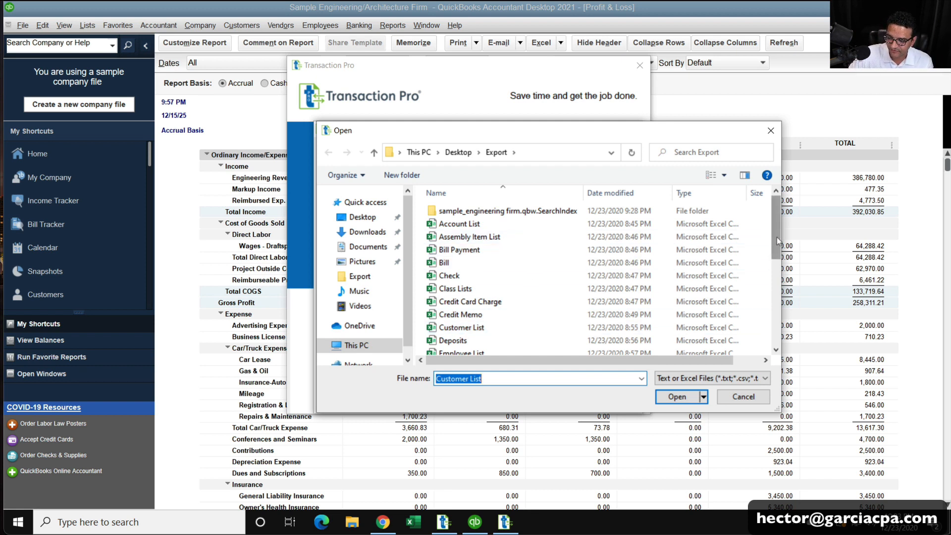
scroll(768, 246, down, 3)
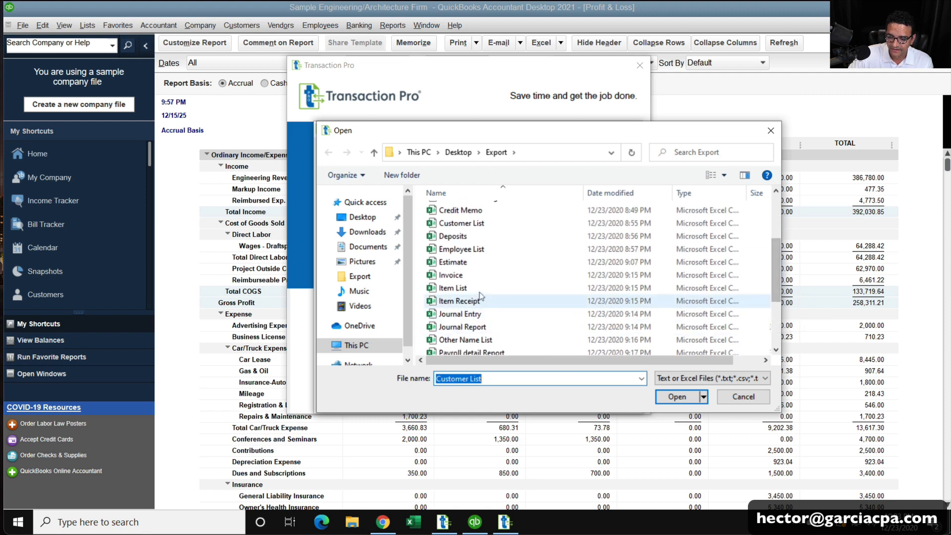
click(469, 288)
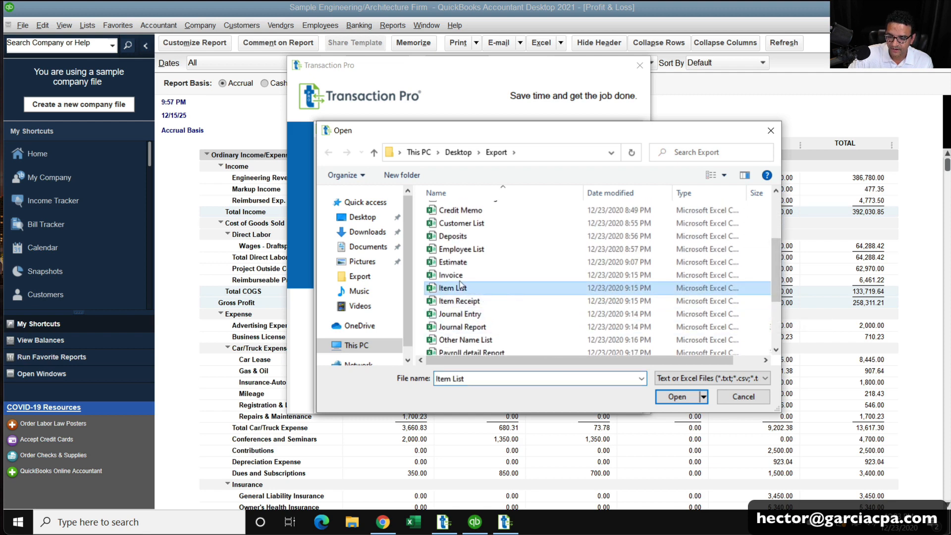
click(672, 397)
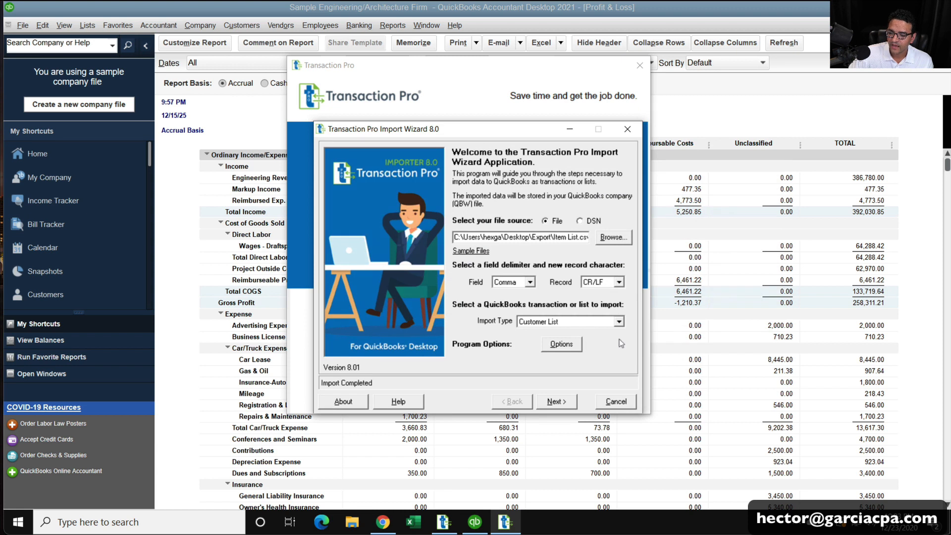
click(597, 326)
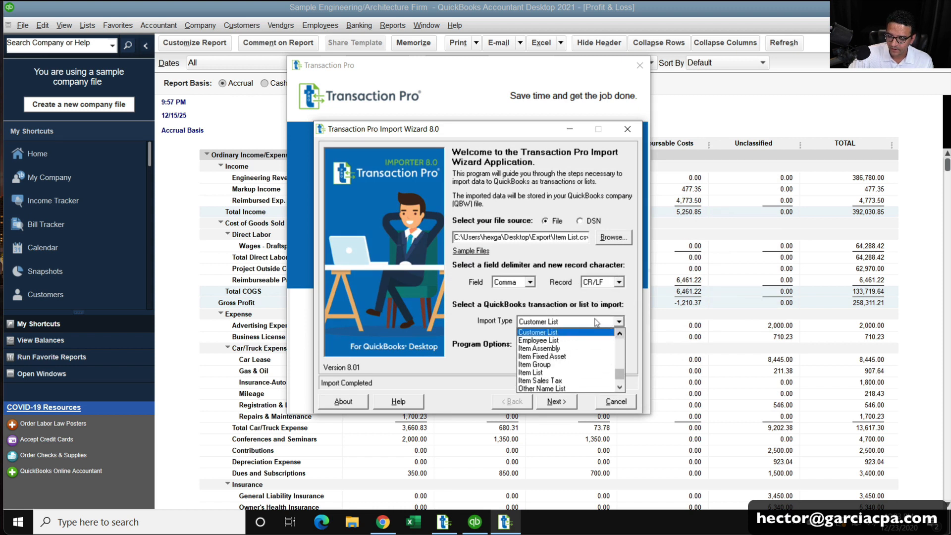
click(537, 372)
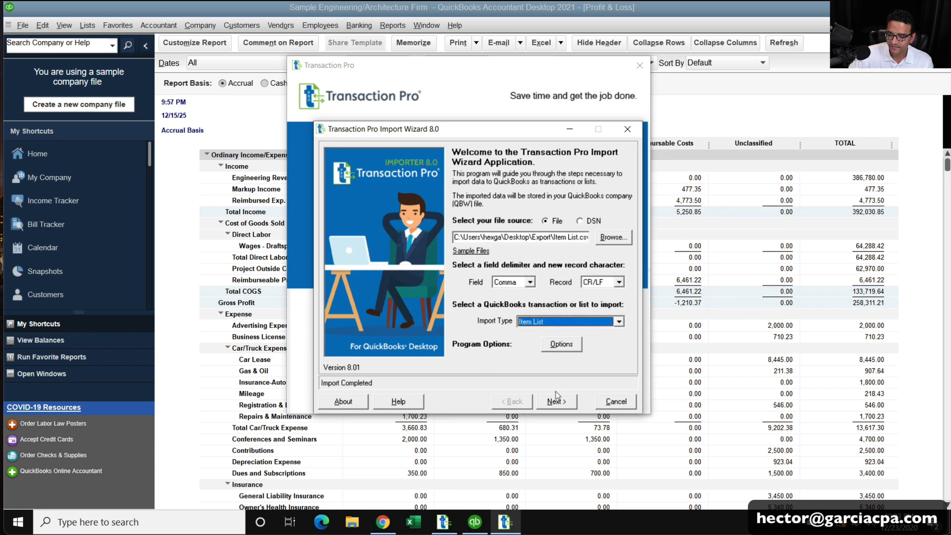
Auto-match the Item List columns with Field Match and map Tax Code to Sales Tax Code.
click(556, 401)
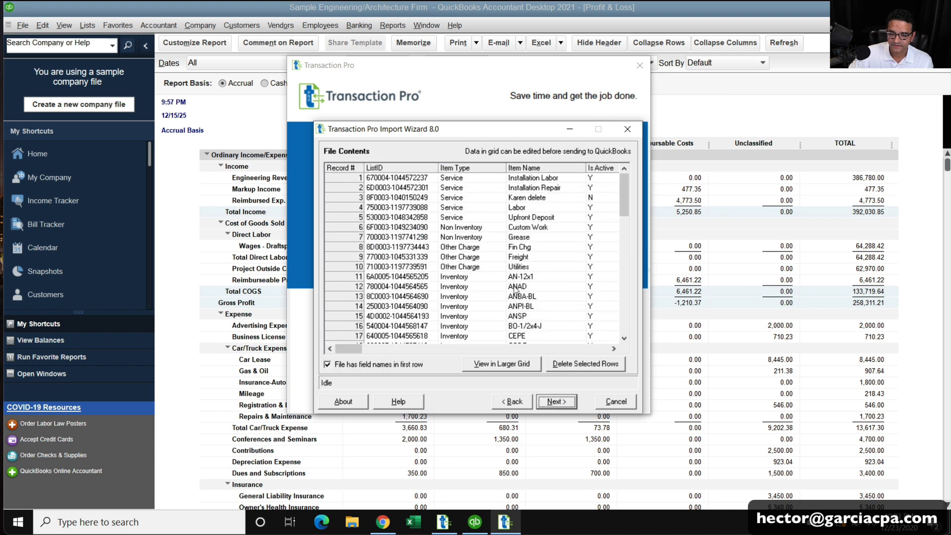
click(552, 401)
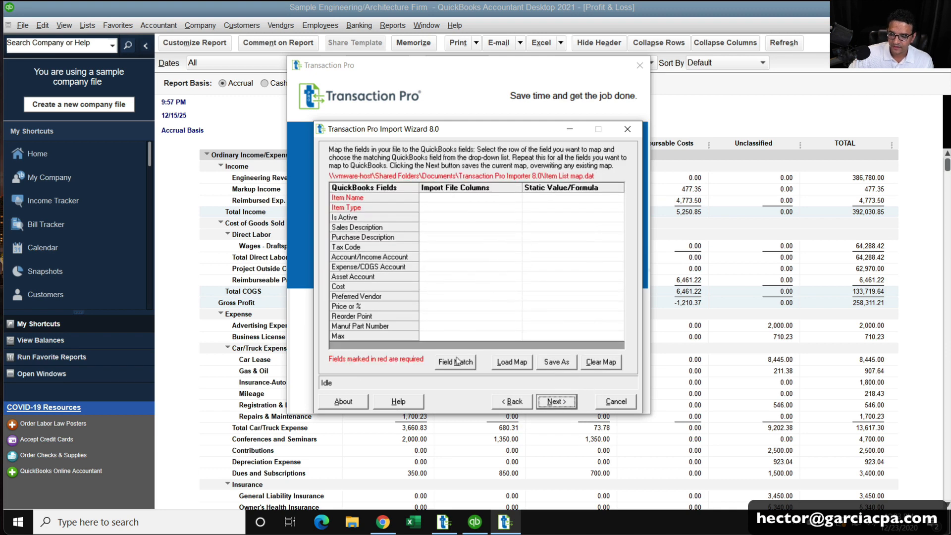
click(455, 364)
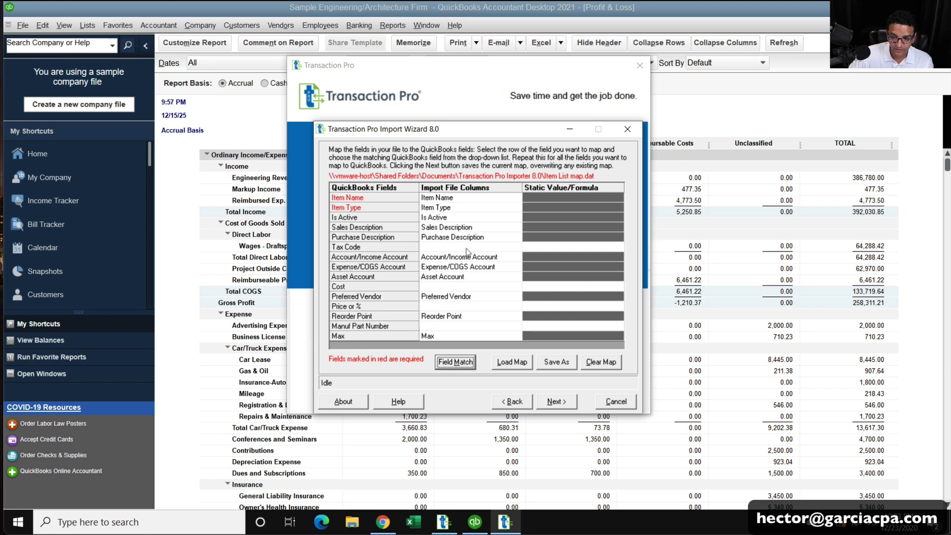
click(513, 247)
click(516, 247)
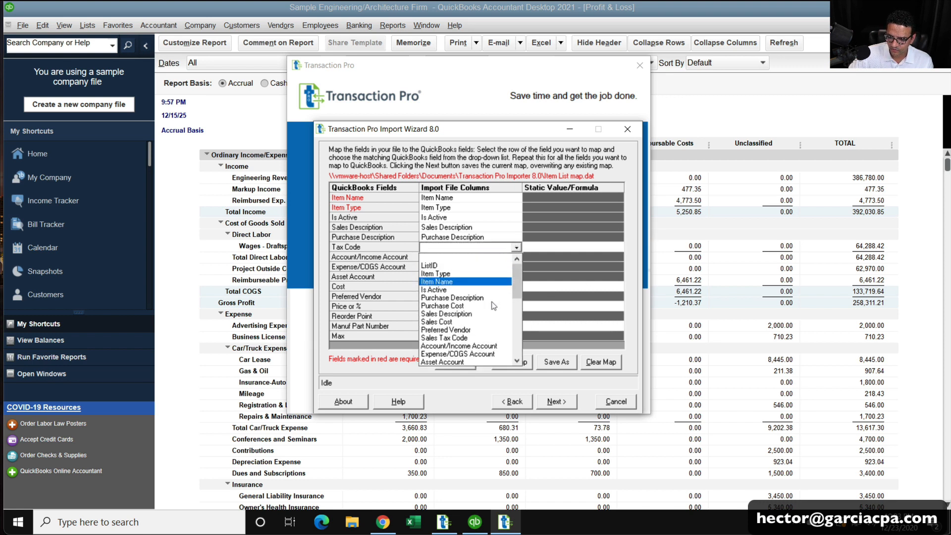
click(470, 338)
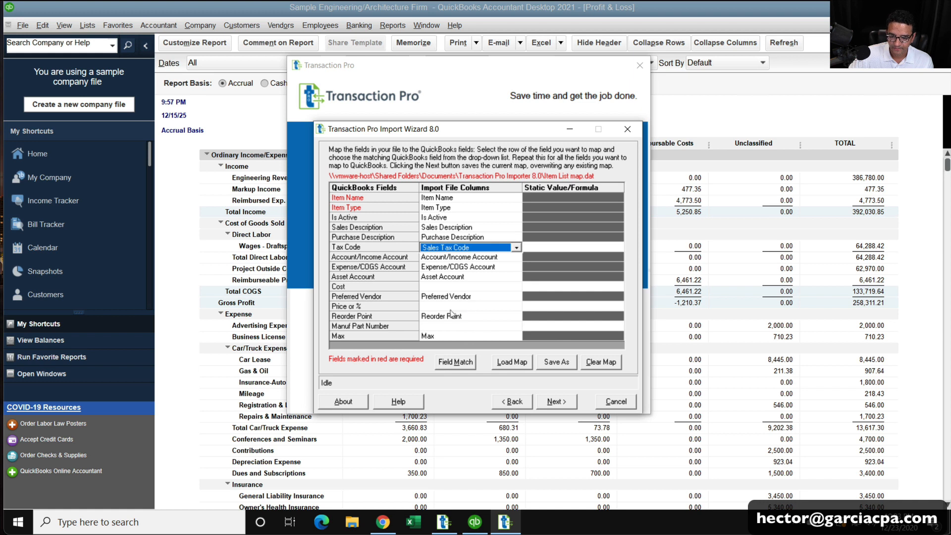
Map Cost to Purchase Cost, replacing the initial Sales Cost choice.
click(447, 290)
click(516, 288)
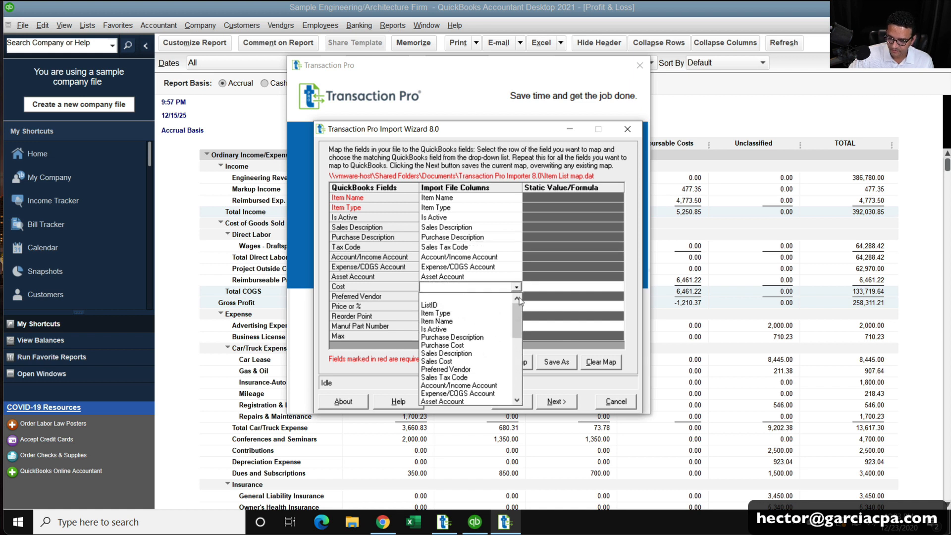
mouse_move(518, 313)
mouse_down()
mouse_move(519, 386)
mouse_move(519, 331)
mouse_up()
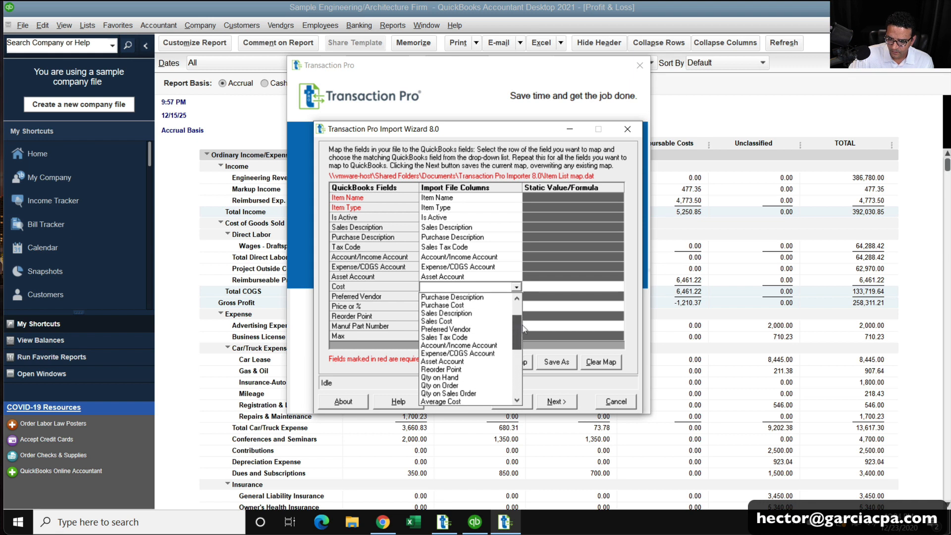
click(451, 322)
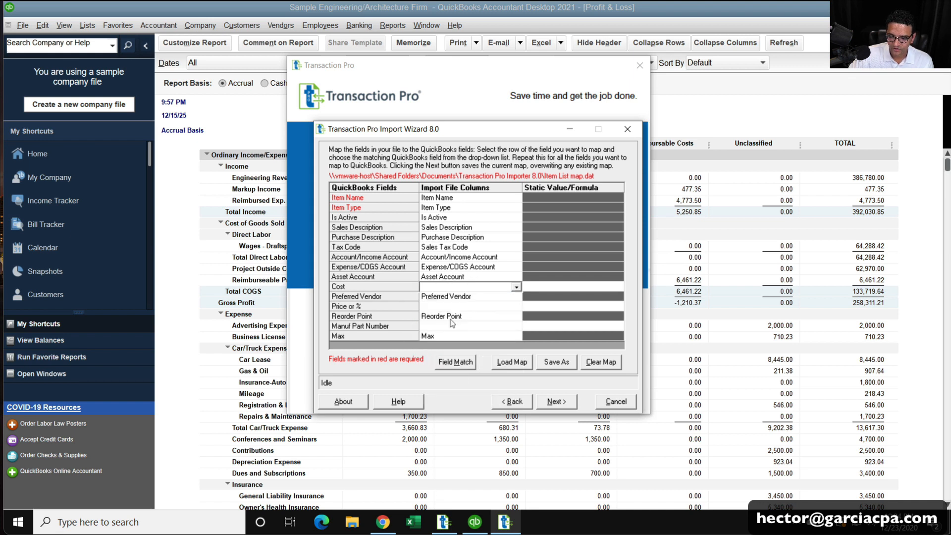
click(517, 287)
click(518, 297)
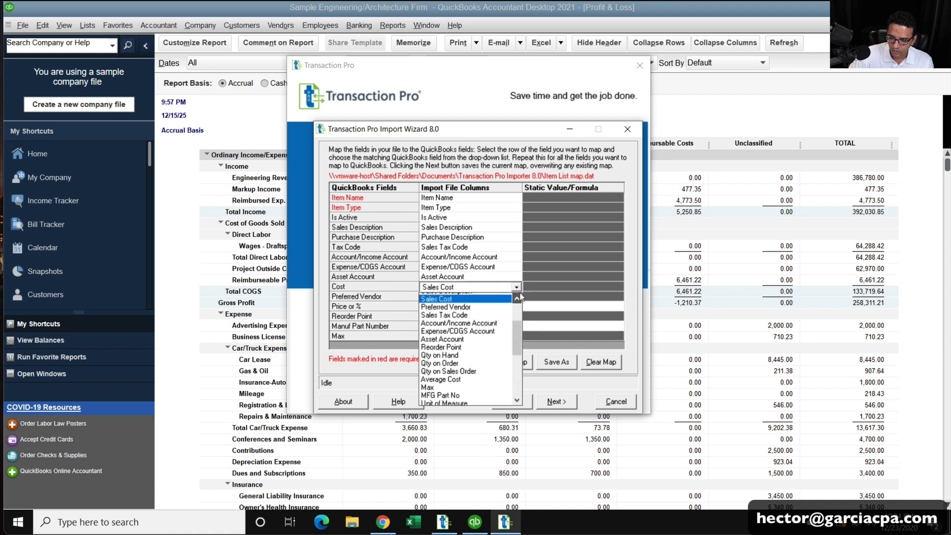
click(519, 296)
click(520, 296)
click(519, 296)
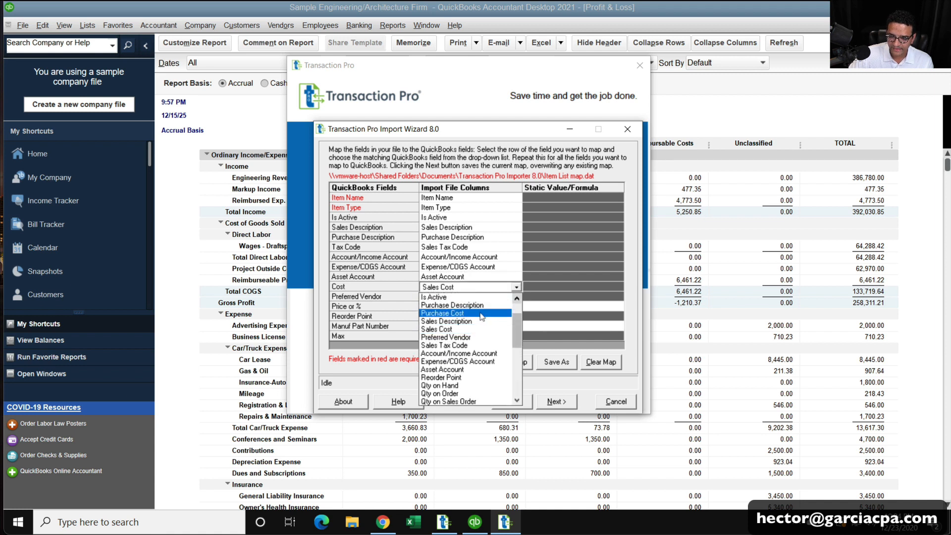
click(481, 314)
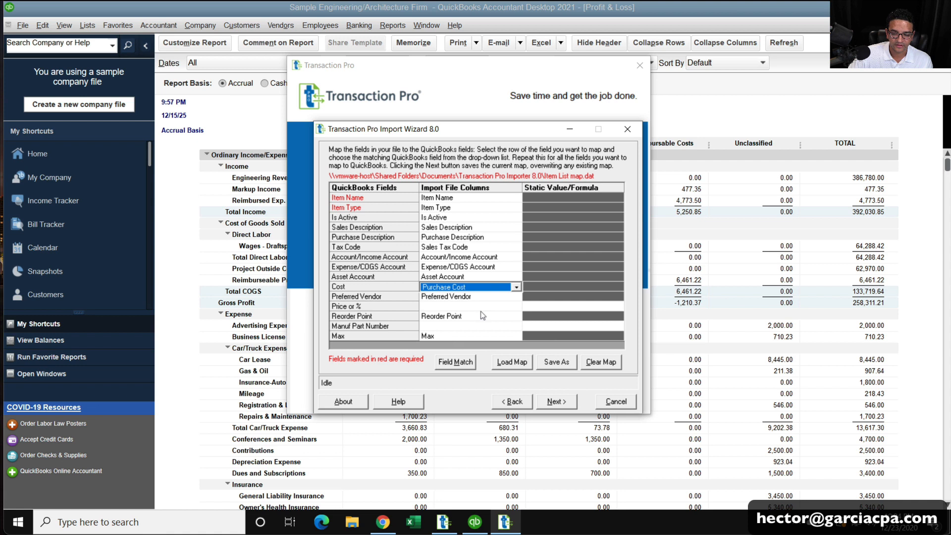
Map Price or % to the Sales Cost column.
click(515, 306)
click(517, 306)
scroll(470, 353, down, 3)
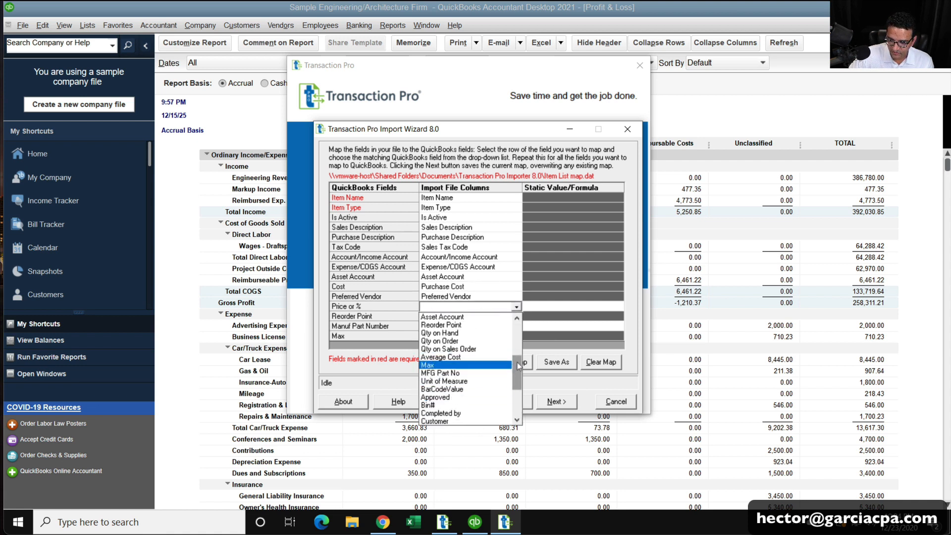
drag(519, 366, 526, 344)
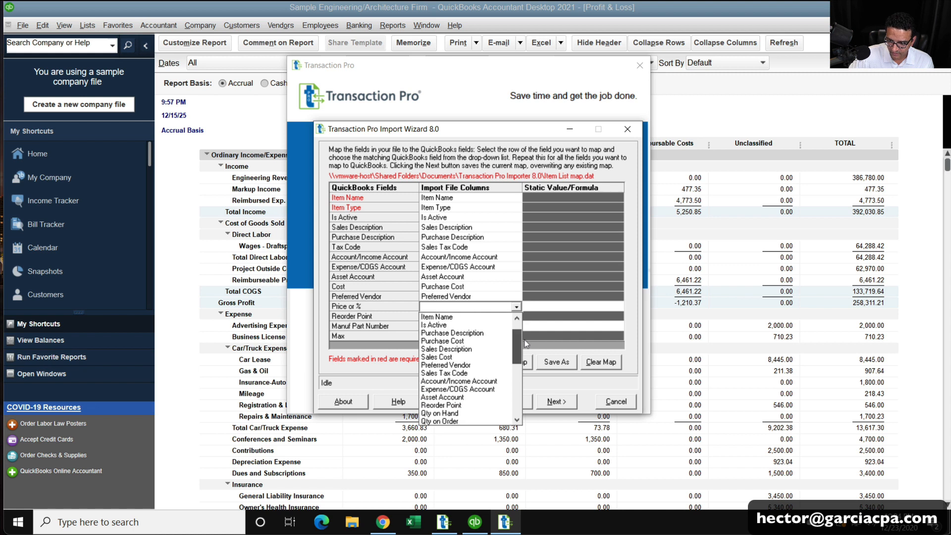
click(483, 356)
click(483, 357)
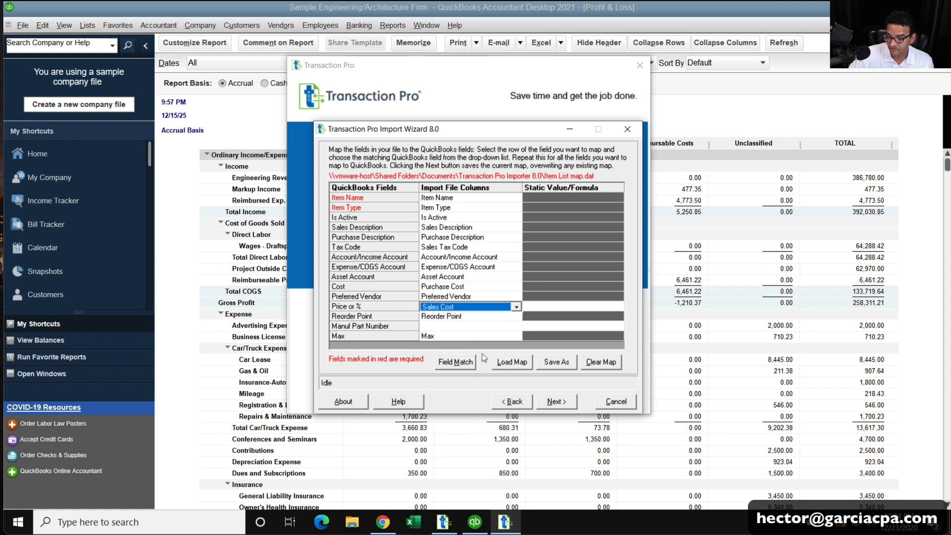
Map Manuf Part Number to MFG Part No and accept the field mapping.
click(500, 327)
click(516, 327)
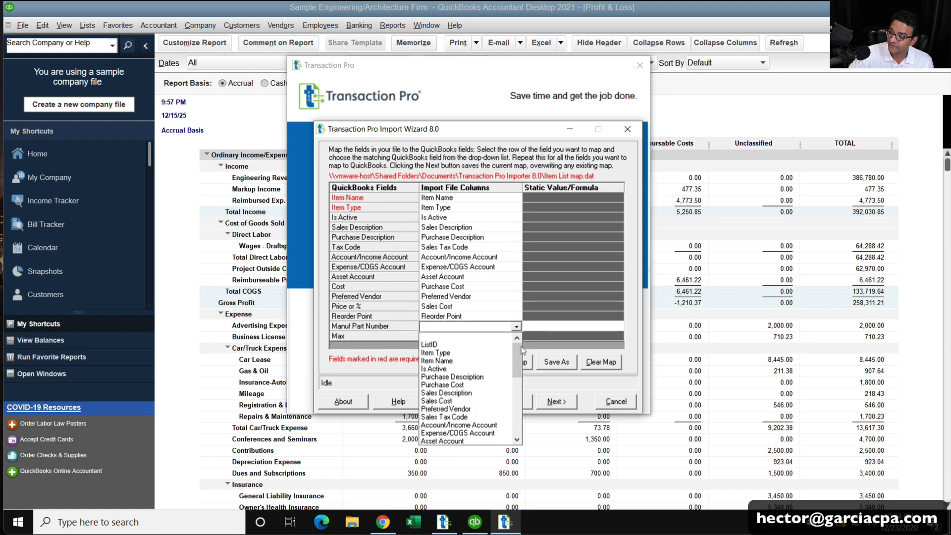
drag(515, 359, 516, 392)
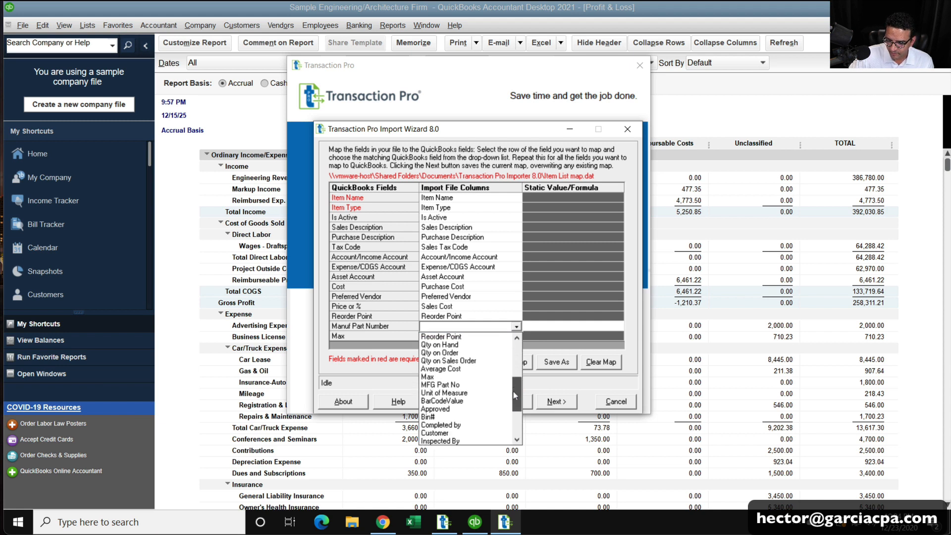
click(431, 385)
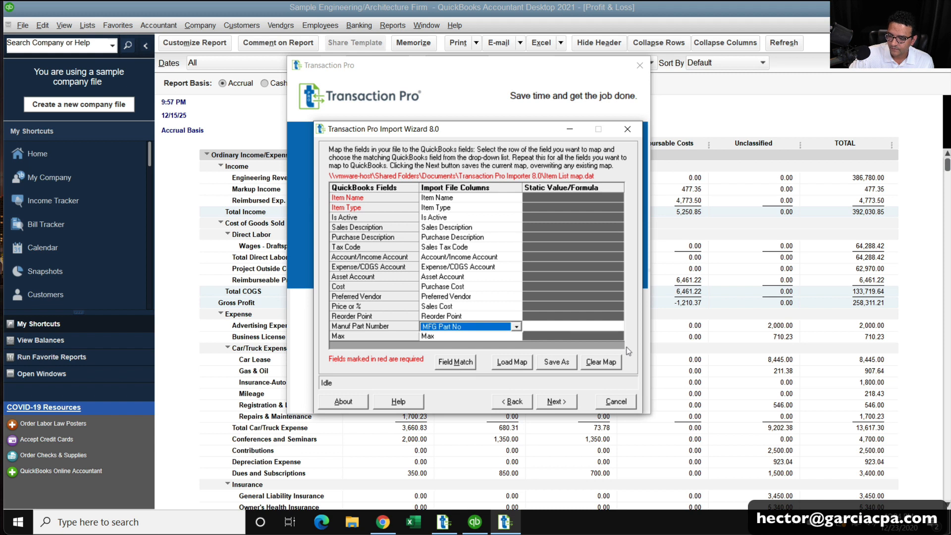
click(500, 337)
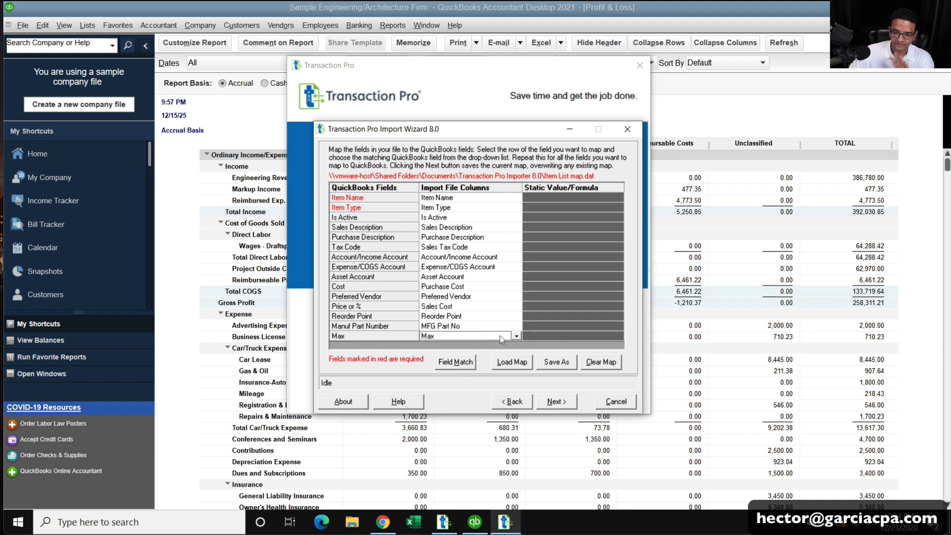
click(555, 403)
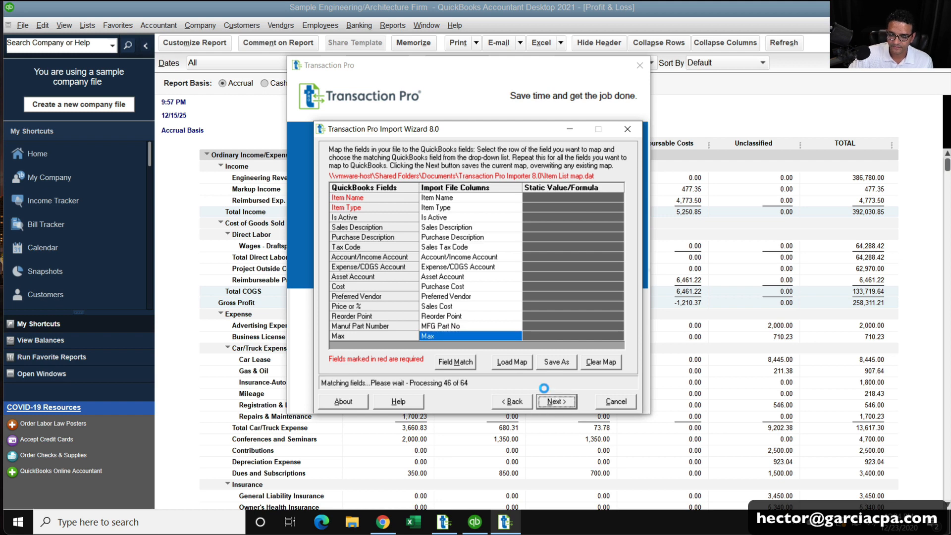
Run the item list transfer, dismiss the Item Lists Imported message, and close the transfer log.
click(555, 402)
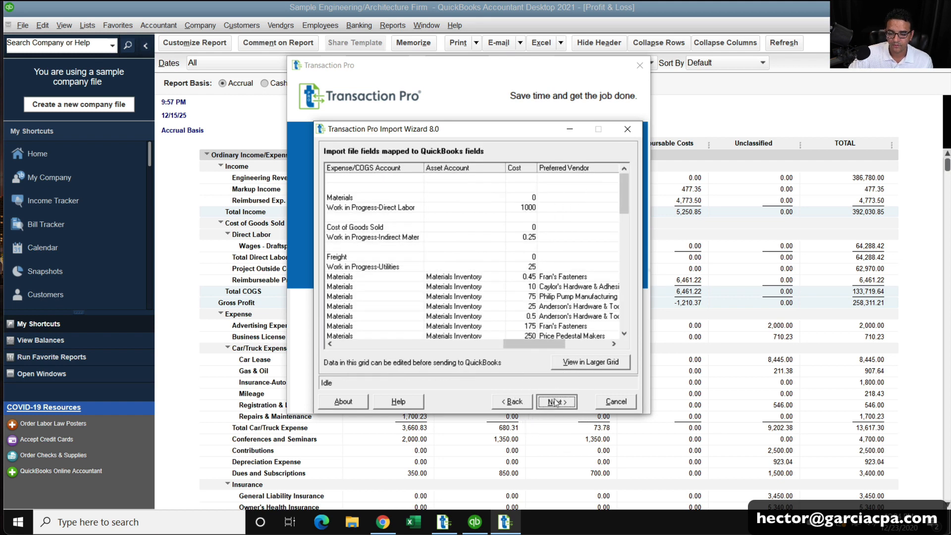
click(555, 402)
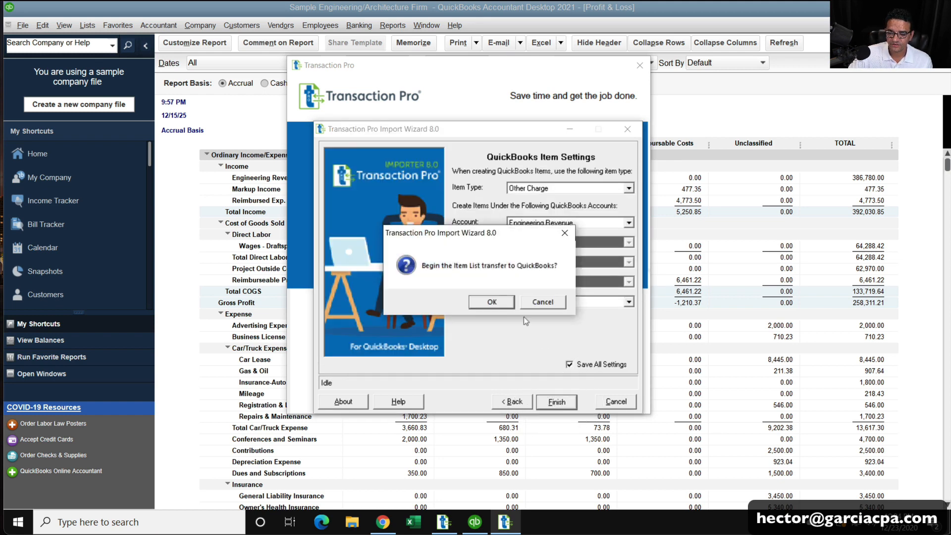
click(485, 304)
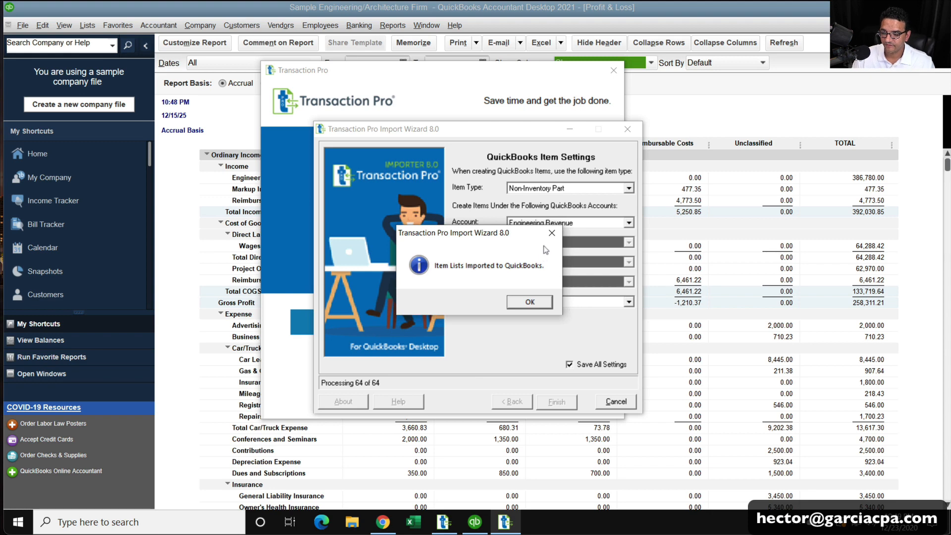
click(538, 305)
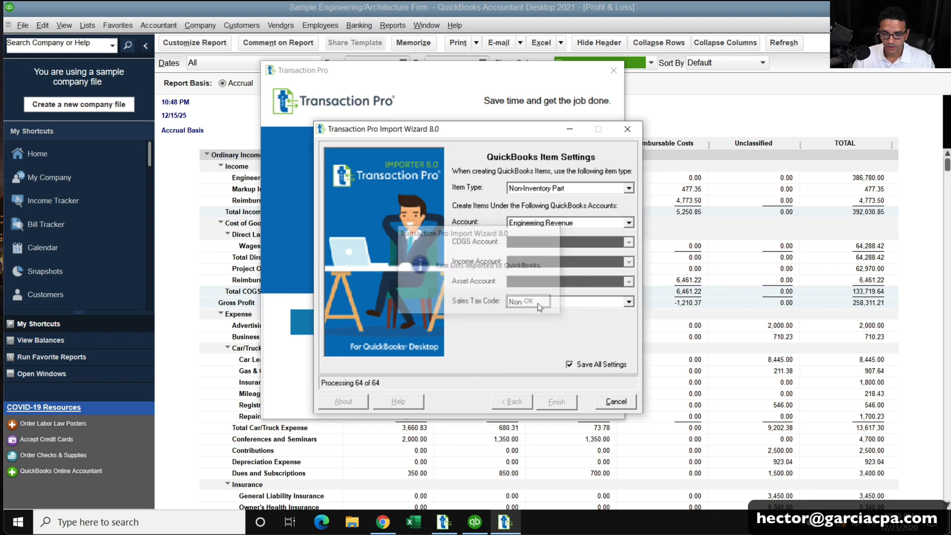
click(640, 394)
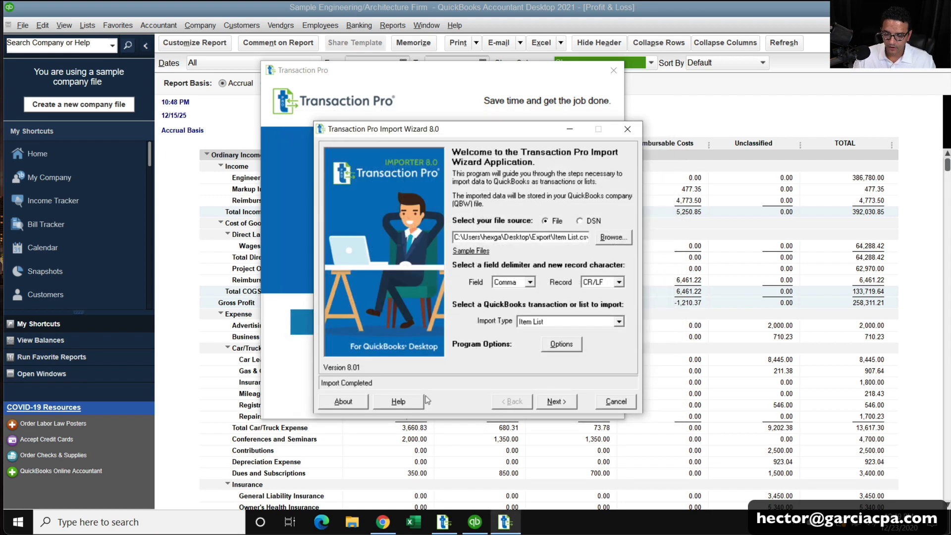
Select Invoice.csv from the Export folder, choose the Invoice import type, and view File Contents.
click(608, 237)
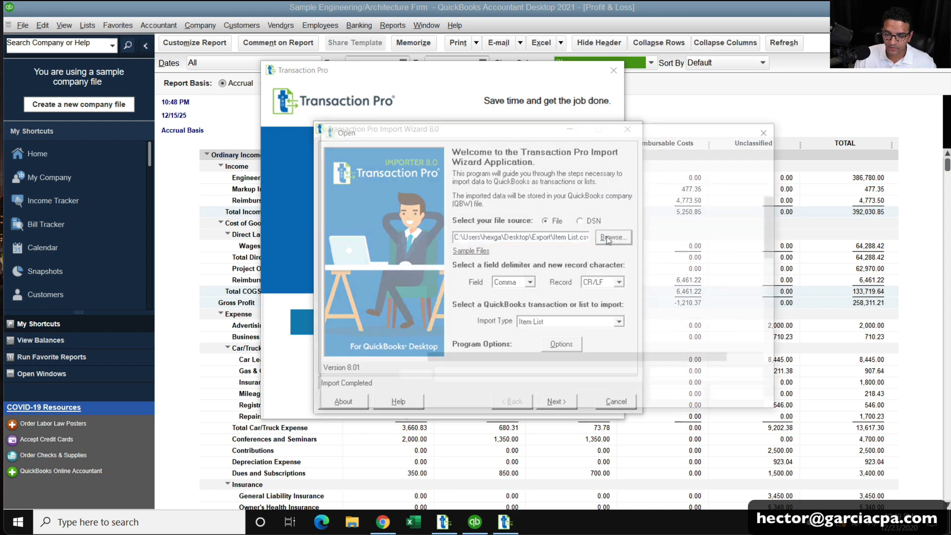
click(478, 289)
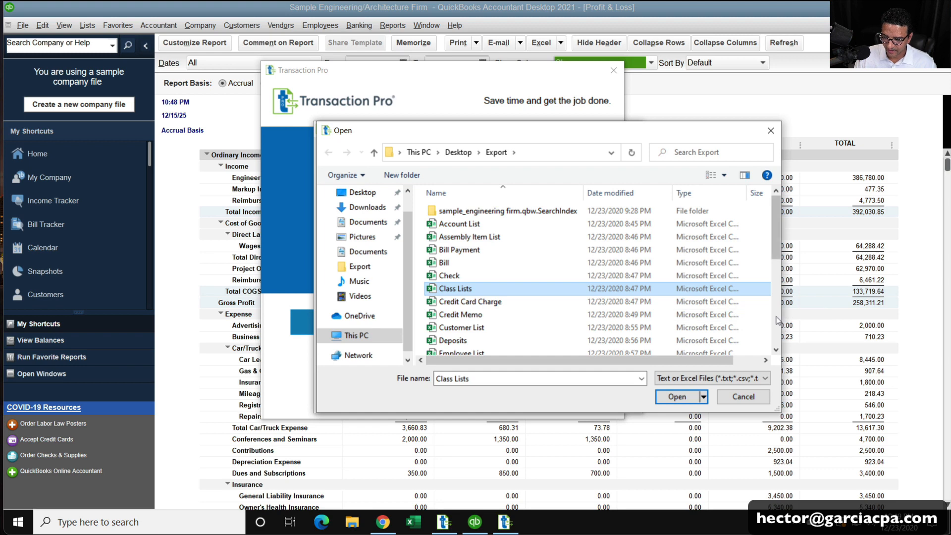
scroll(470, 247, down, 4)
click(453, 232)
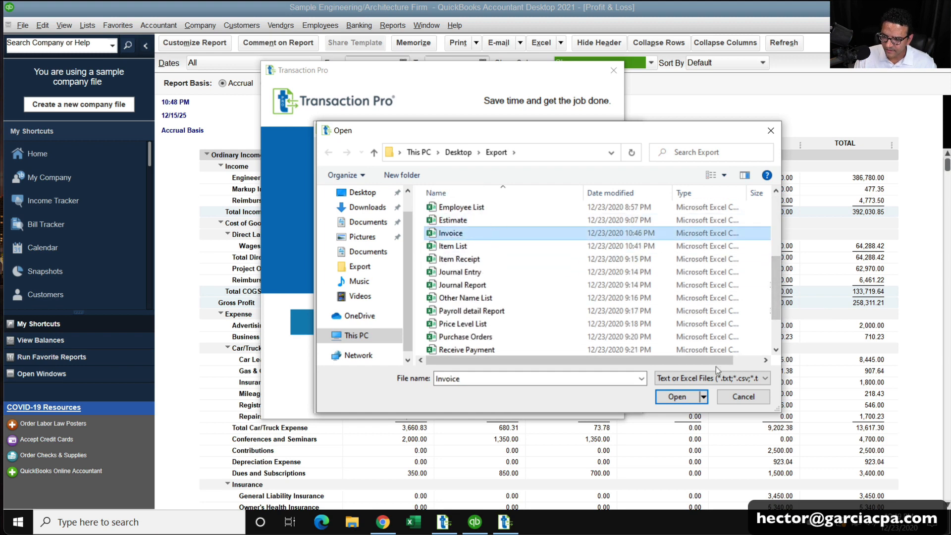
click(676, 396)
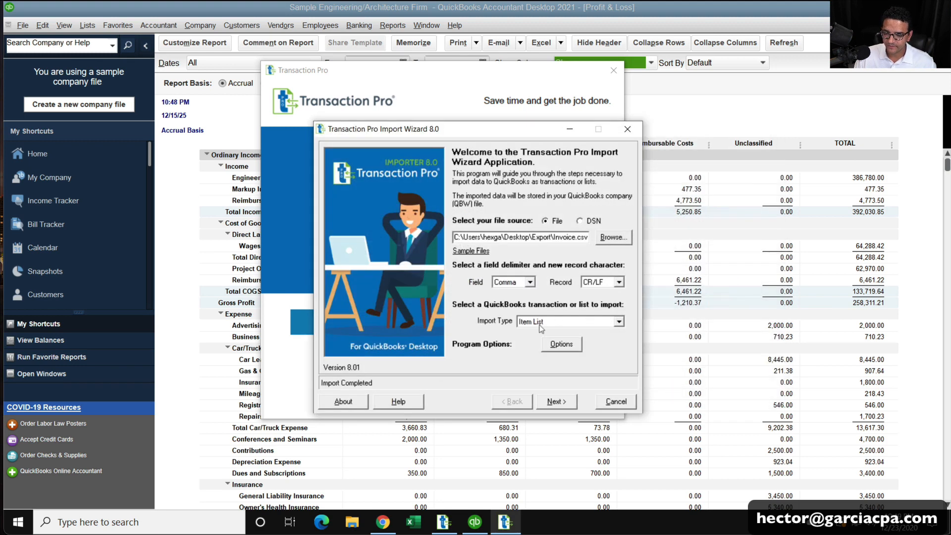
click(560, 322)
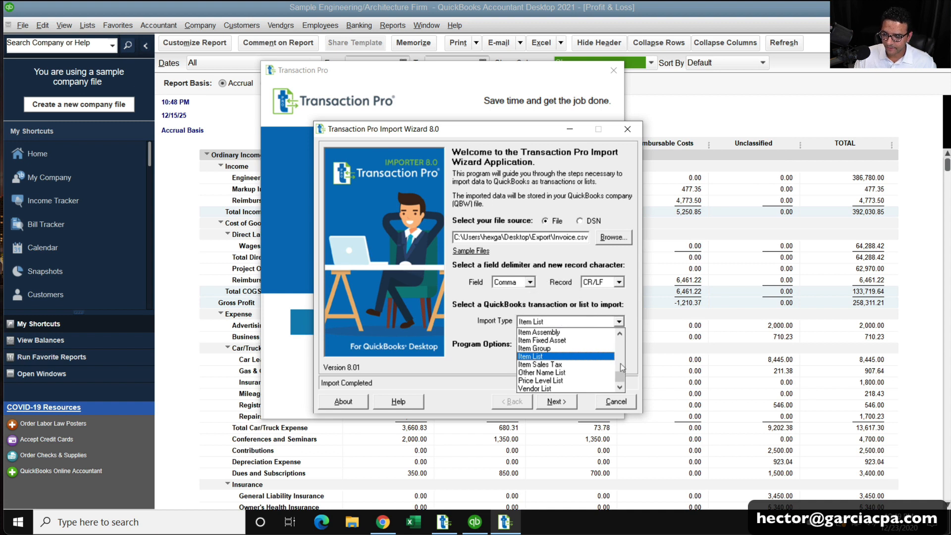
drag(621, 375, 621, 349)
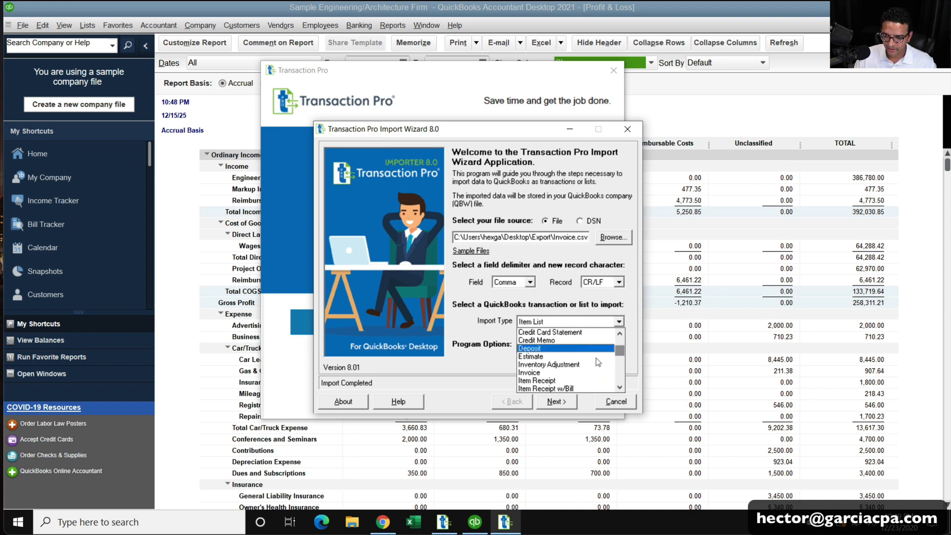
click(550, 377)
click(561, 405)
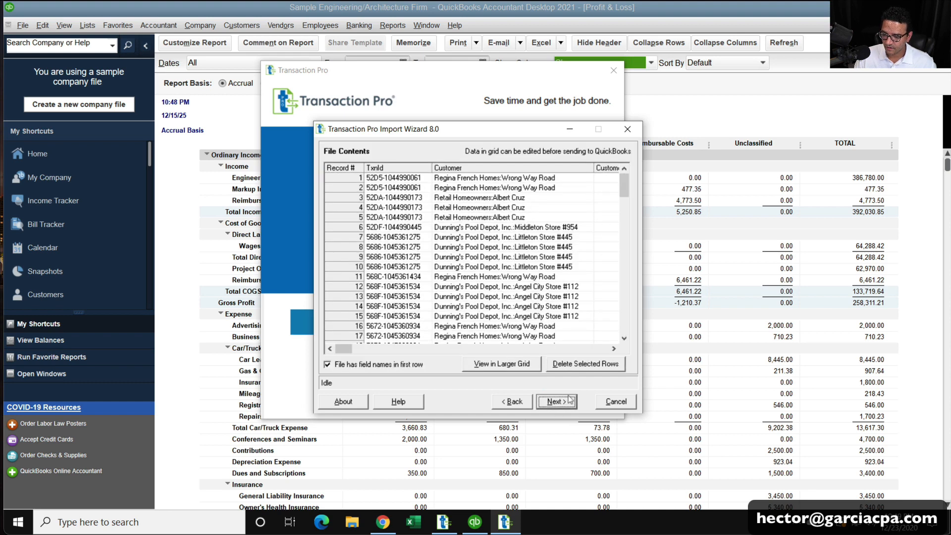
Auto-match invoice columns with Field Match and map Transaction Date to TxnDate.
click(570, 401)
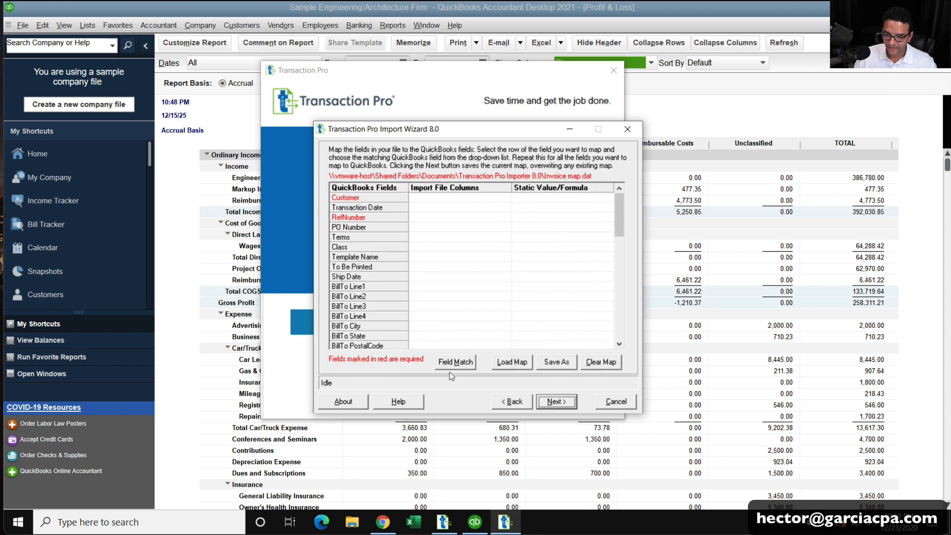
click(452, 364)
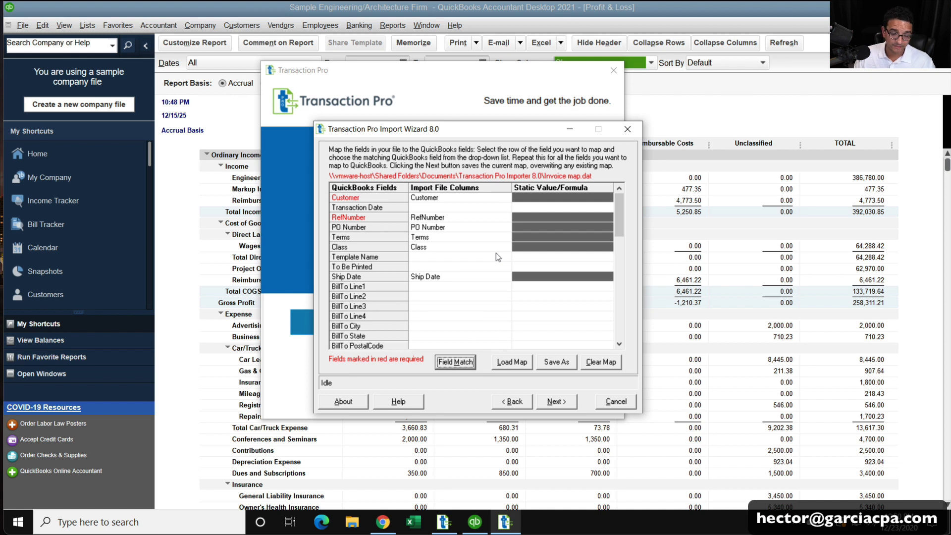
click(457, 207)
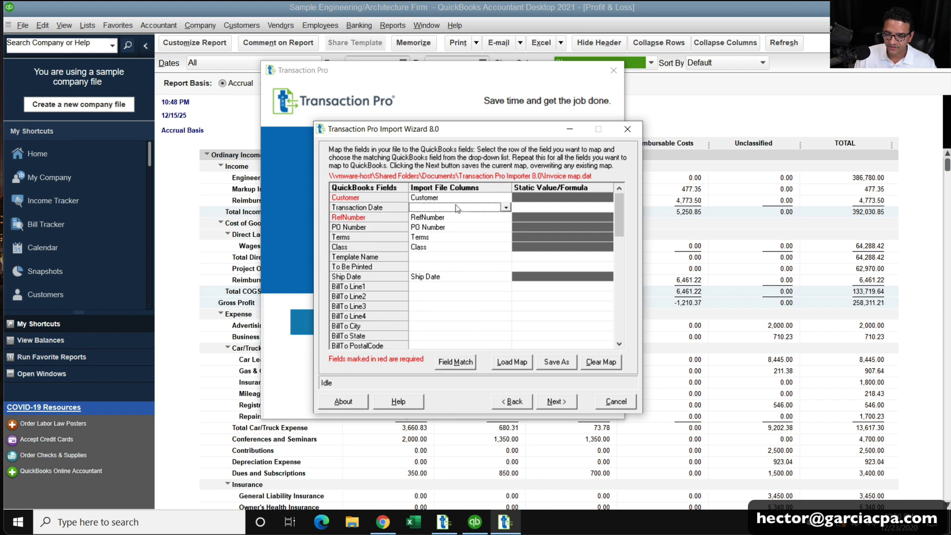
click(505, 207)
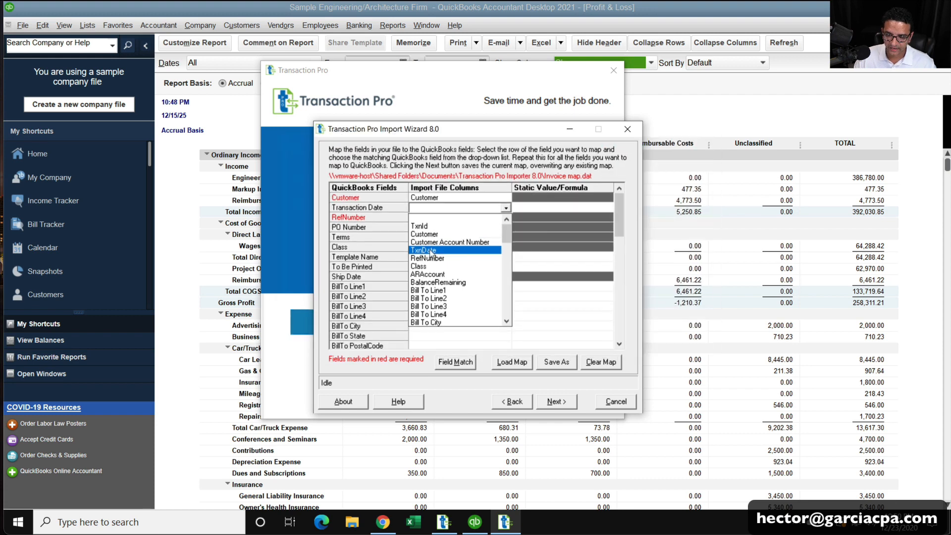
click(429, 251)
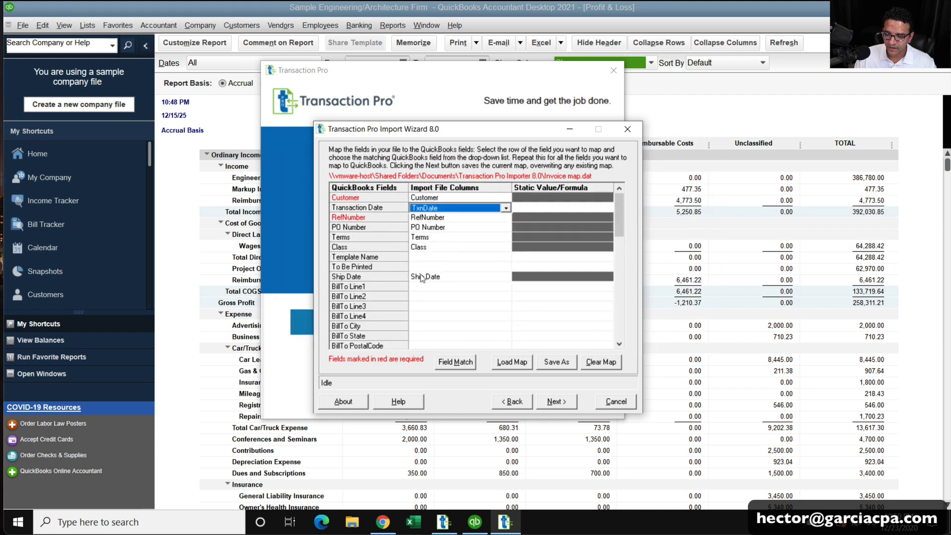
click(435, 260)
click(434, 267)
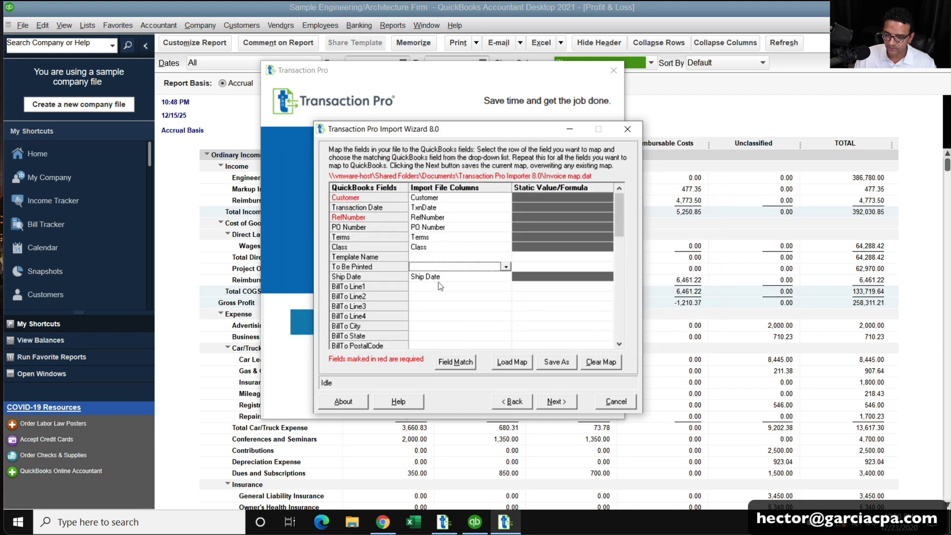
Map BillTo Line1 and Line2 to the Bill To Line1 and Line2 columns.
click(440, 286)
click(506, 286)
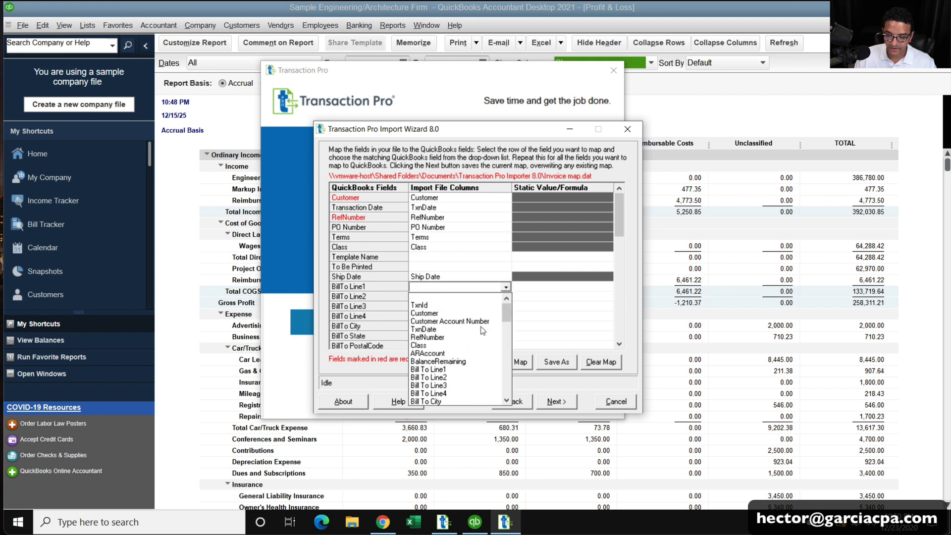
click(476, 370)
click(509, 297)
click(506, 297)
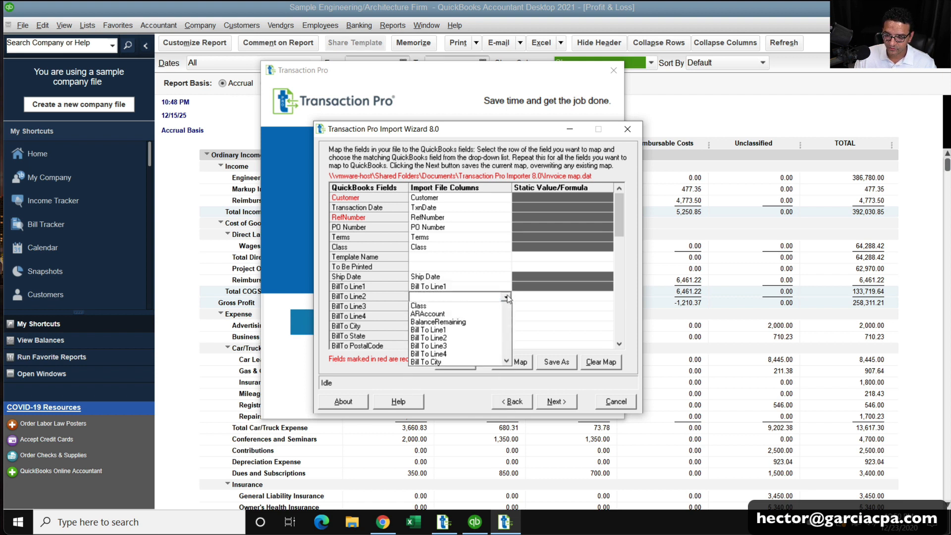
click(461, 381)
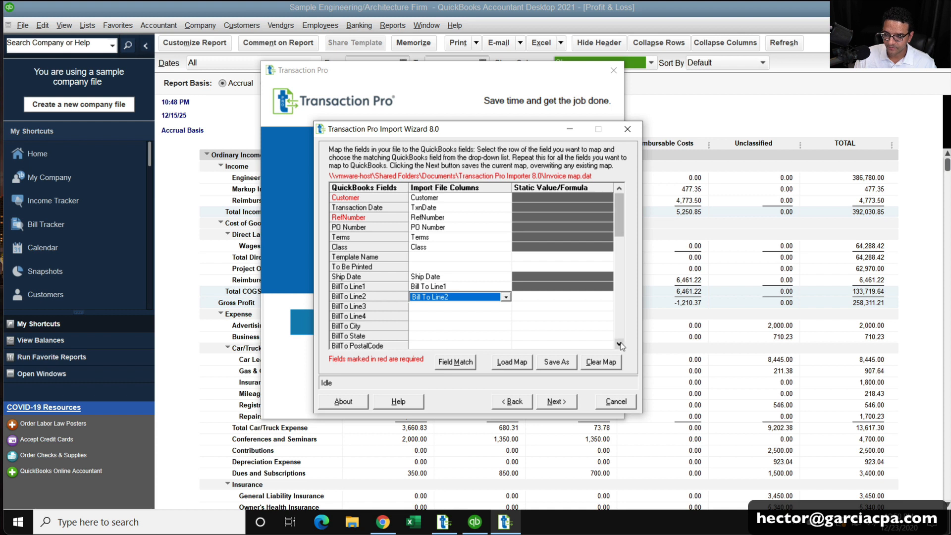
Map BillTo Line3, Line4 and City to their matching Bill To columns.
click(619, 344)
click(506, 237)
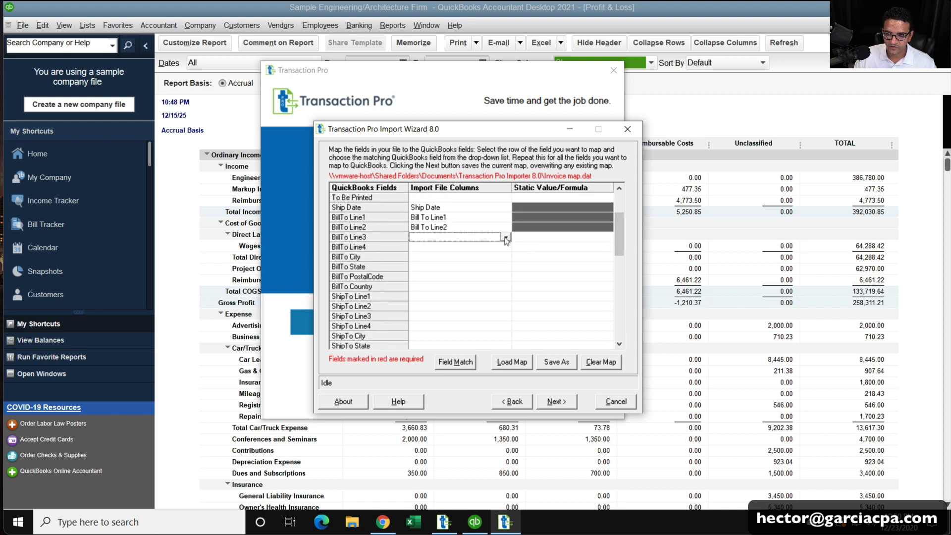
click(506, 238)
click(452, 338)
click(506, 246)
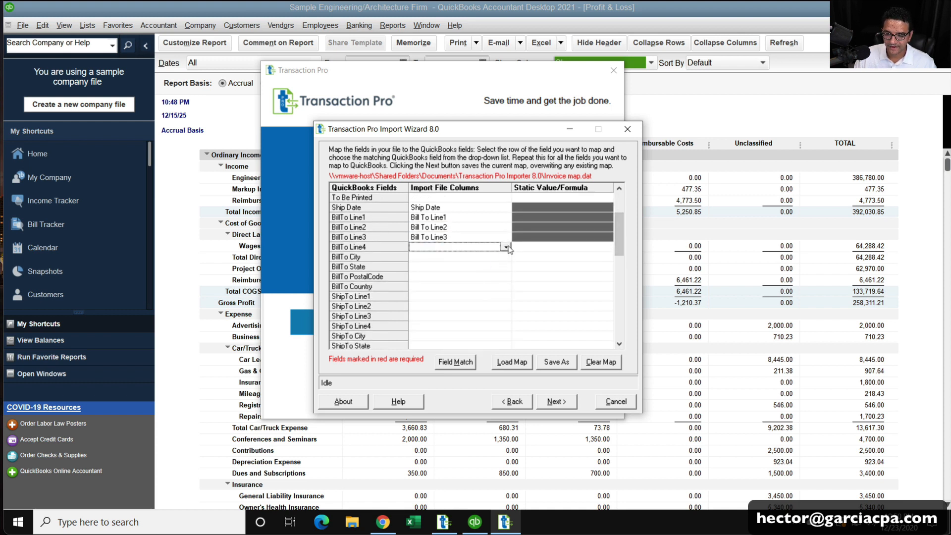
click(506, 248)
click(448, 353)
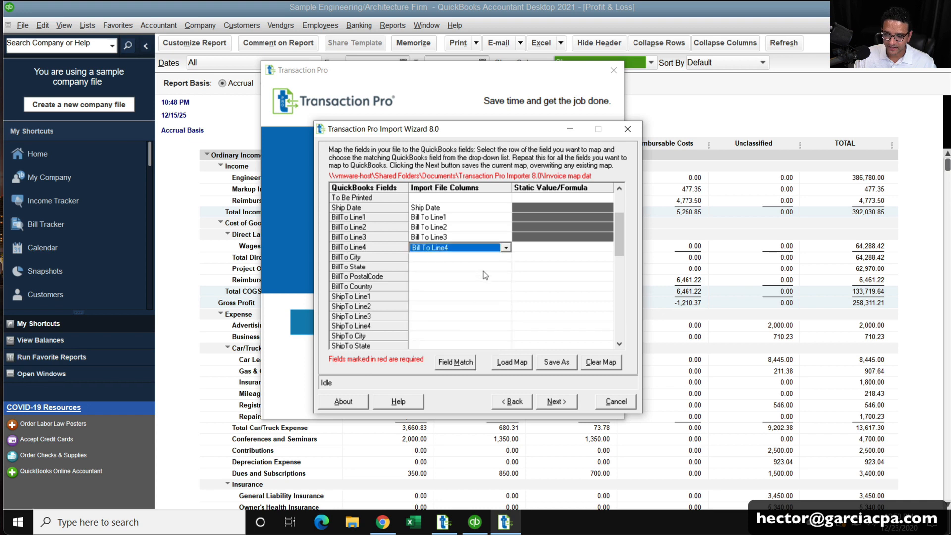
click(506, 257)
click(506, 257)
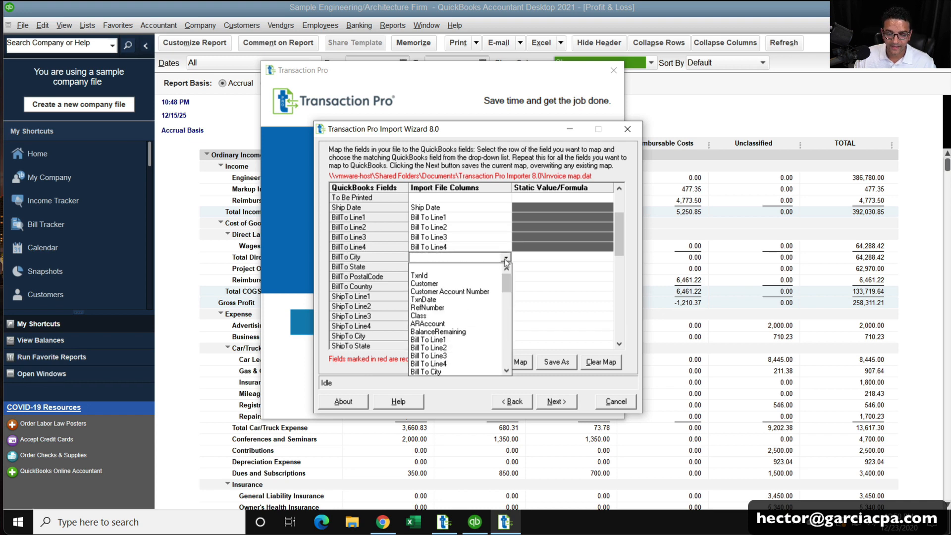
click(451, 371)
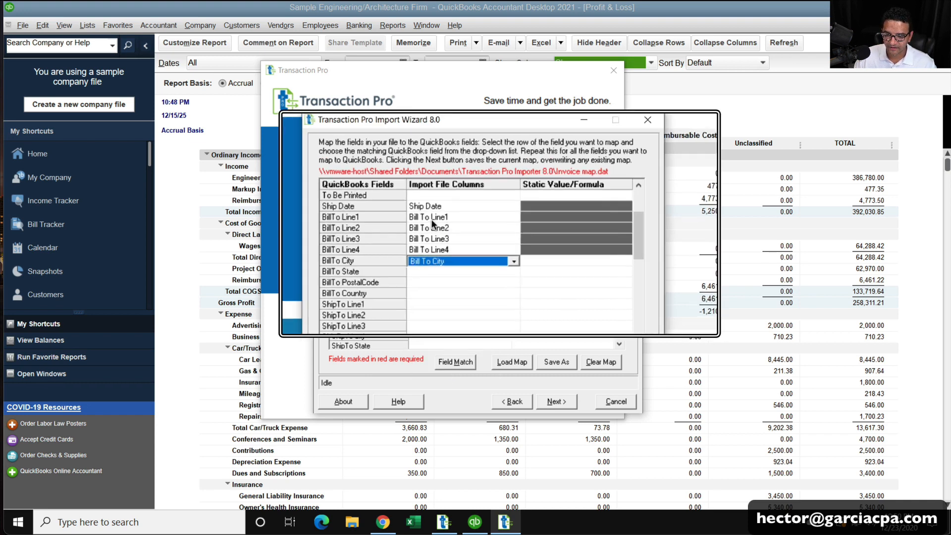
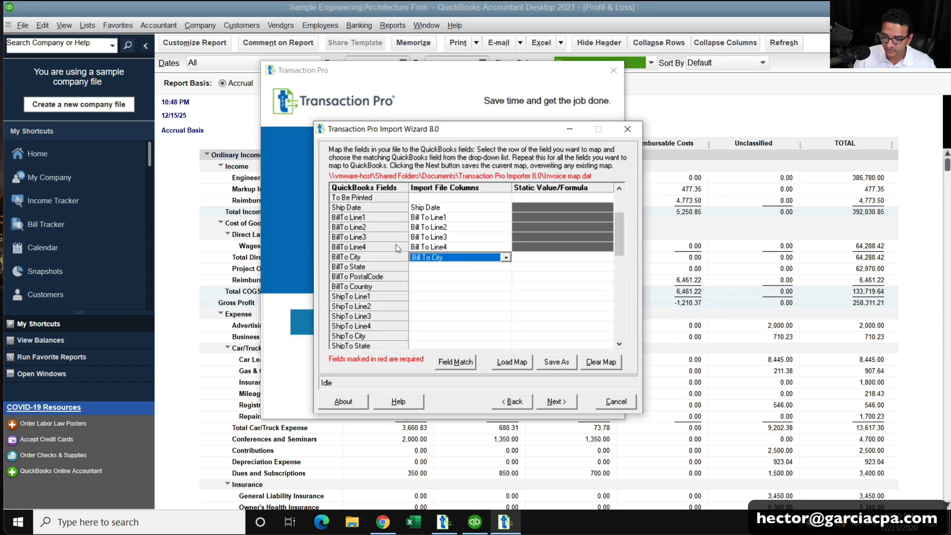
Close the BillTo State column list without choosing a column, then cancel the Import Wizard.
click(466, 267)
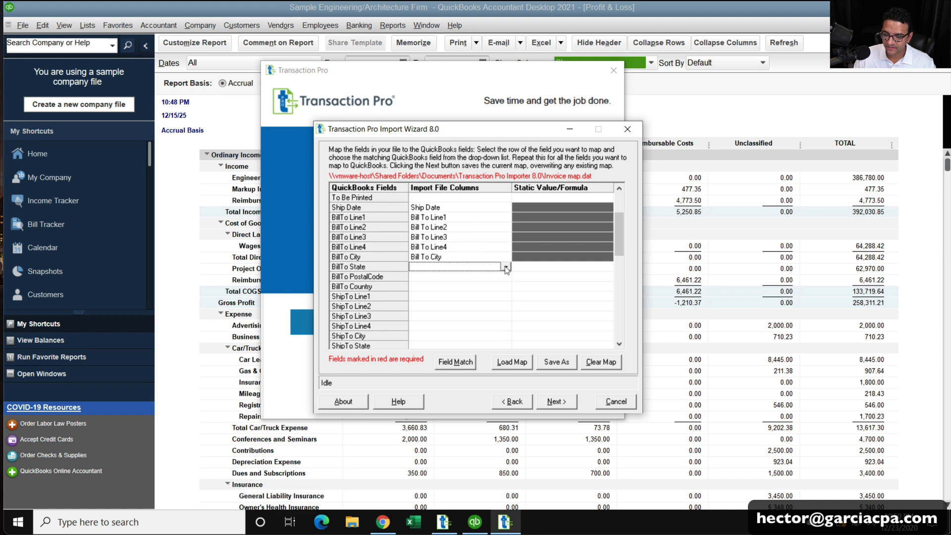
click(506, 268)
click(484, 268)
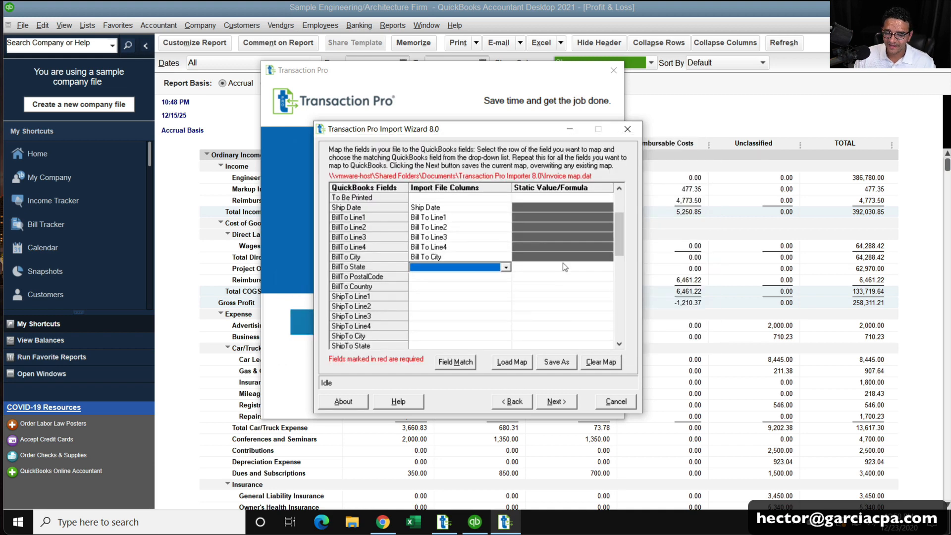
click(506, 267)
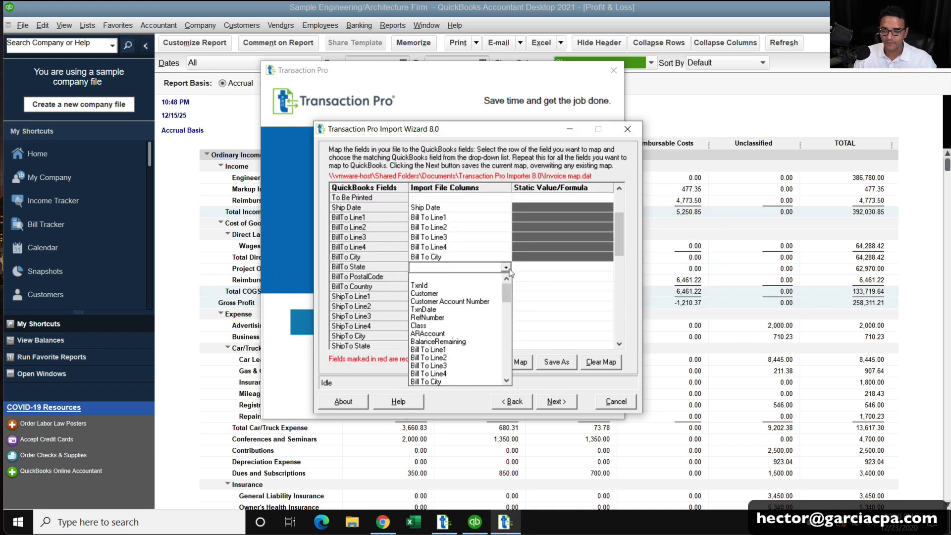
click(508, 318)
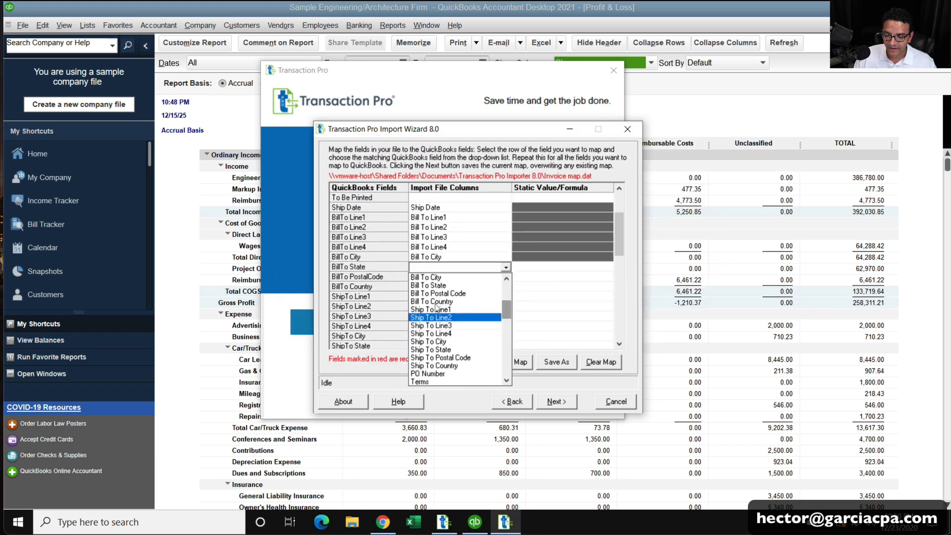
scroll(441, 287, up, 1)
scroll(443, 293, up, 1)
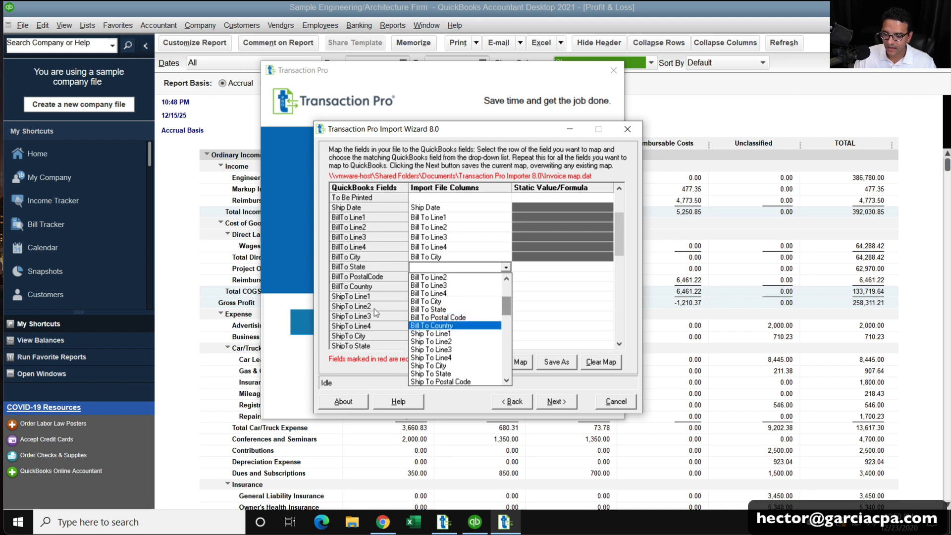
click(481, 408)
click(608, 405)
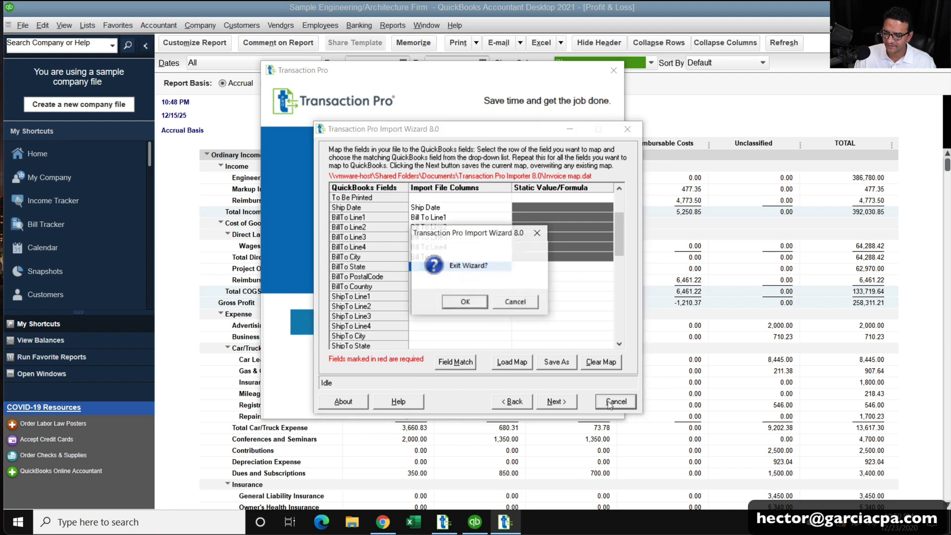
Exit the wizard and open the exported Invoice file in Excel, maximized.
click(460, 300)
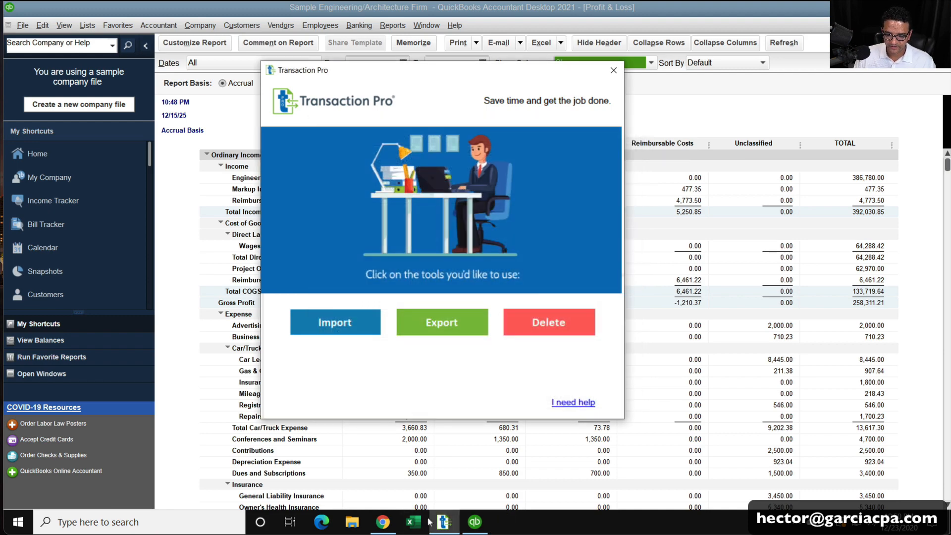
click(360, 526)
click(352, 526)
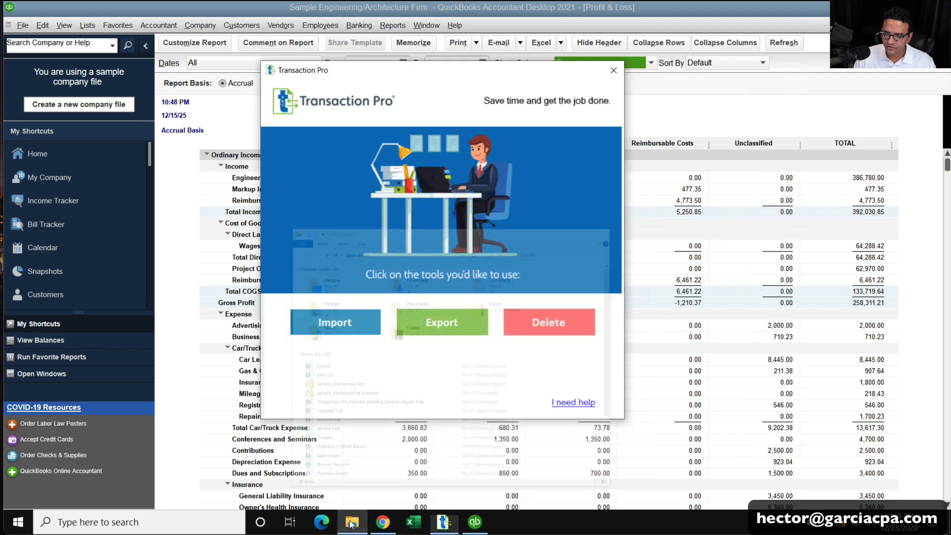
click(353, 526)
double_click(313, 262)
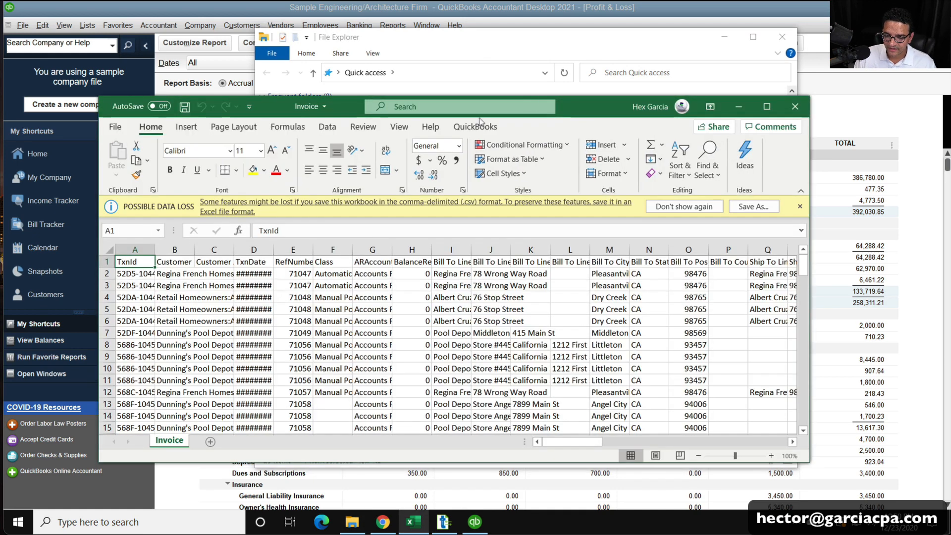
click(766, 106)
click(446, 218)
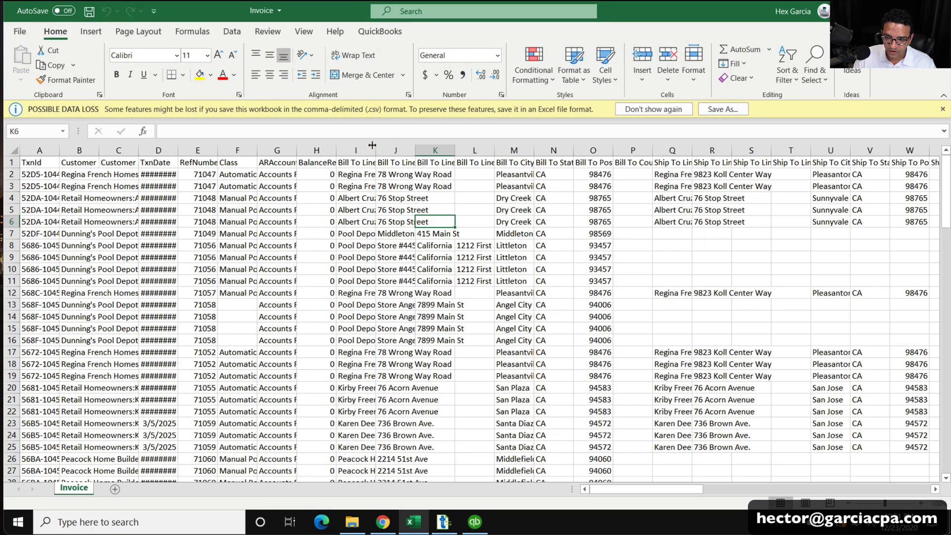
Autofit column I, rename headers I1:K1 to BillTo Line1, Line2 and Line3, and save.
double_click(376, 150)
click(349, 157)
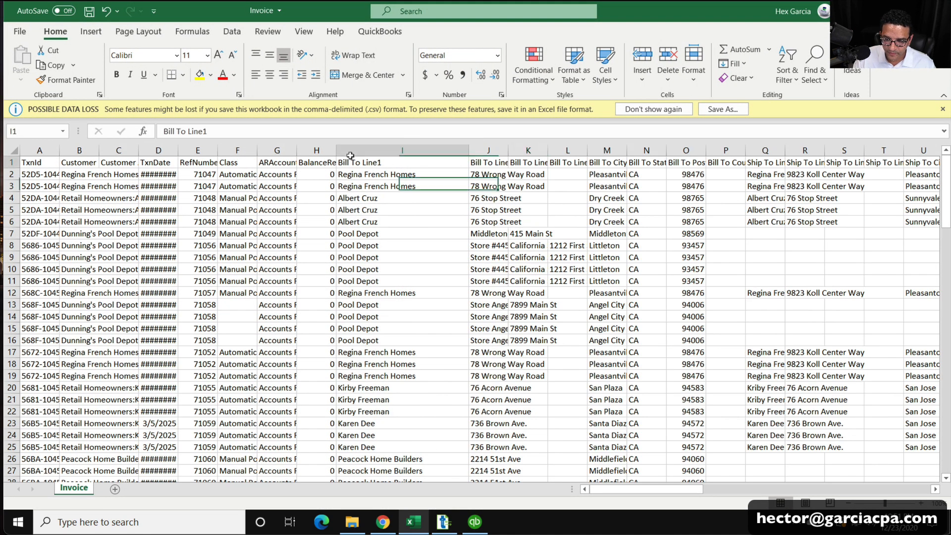
key(BackSpace)
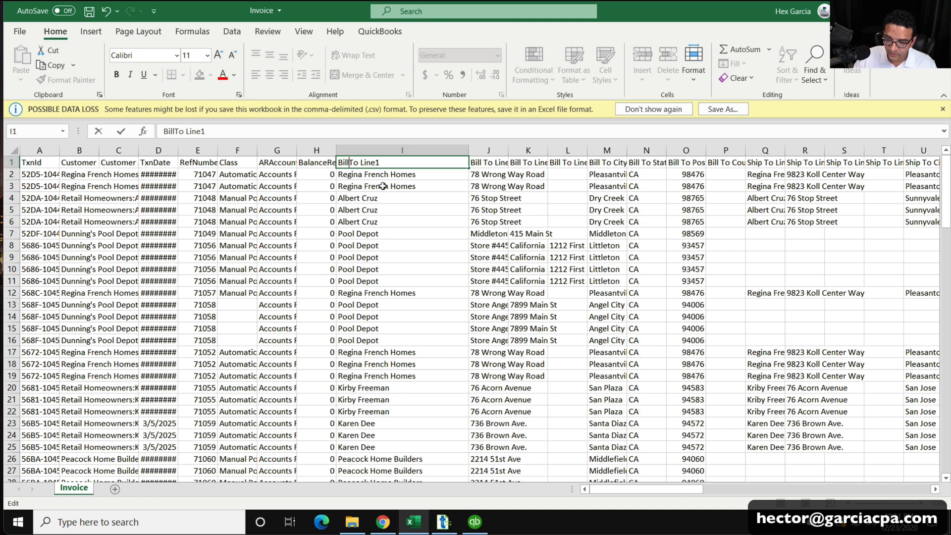
click(383, 186)
double_click(483, 161)
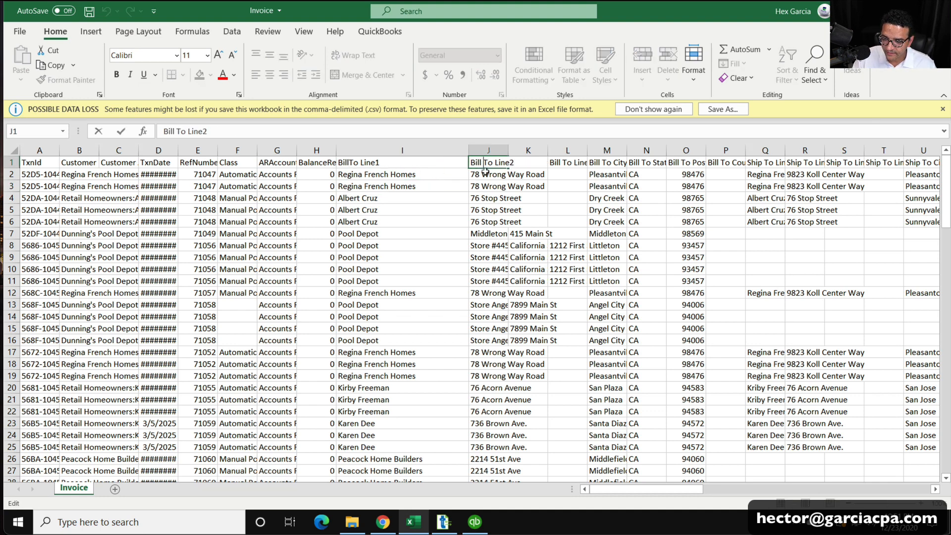
key(BackSpace)
click(486, 172)
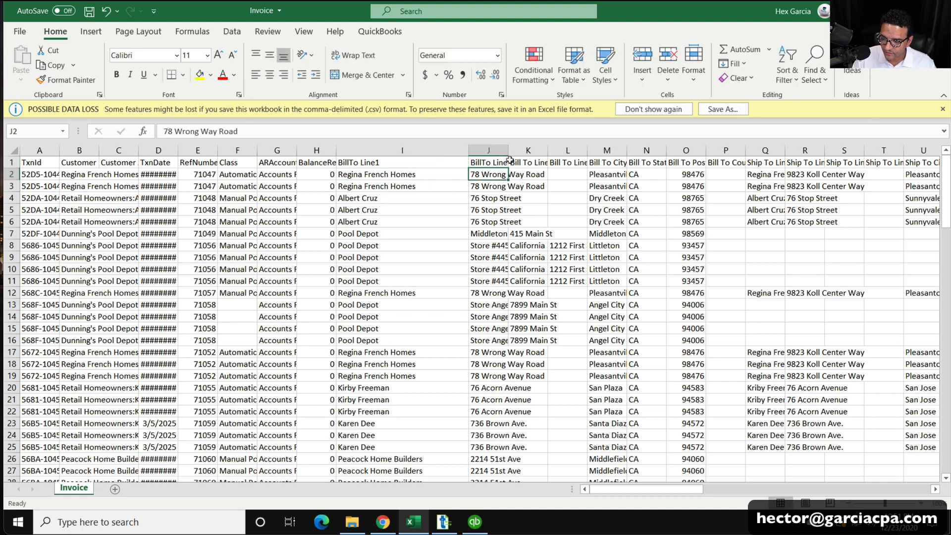
double_click(525, 163)
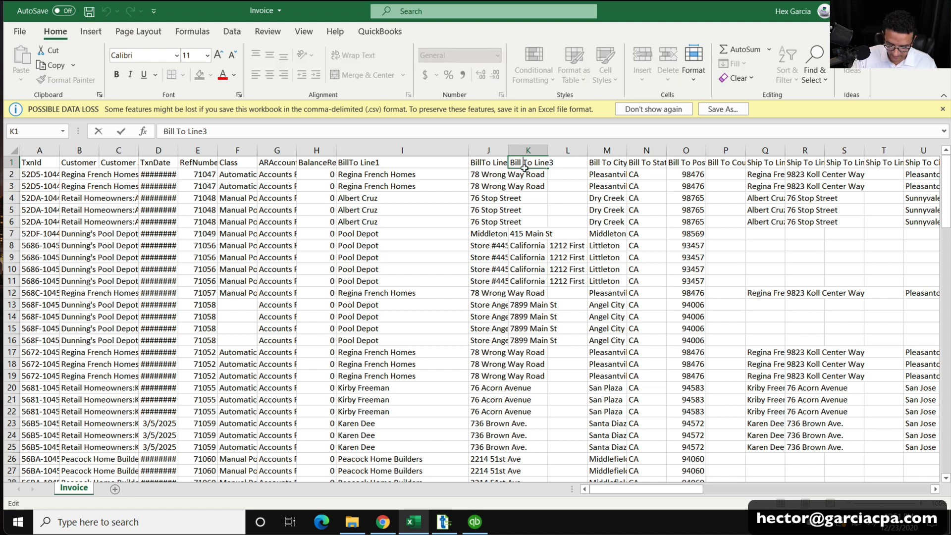
key(BackSpace)
key(Return)
click(89, 11)
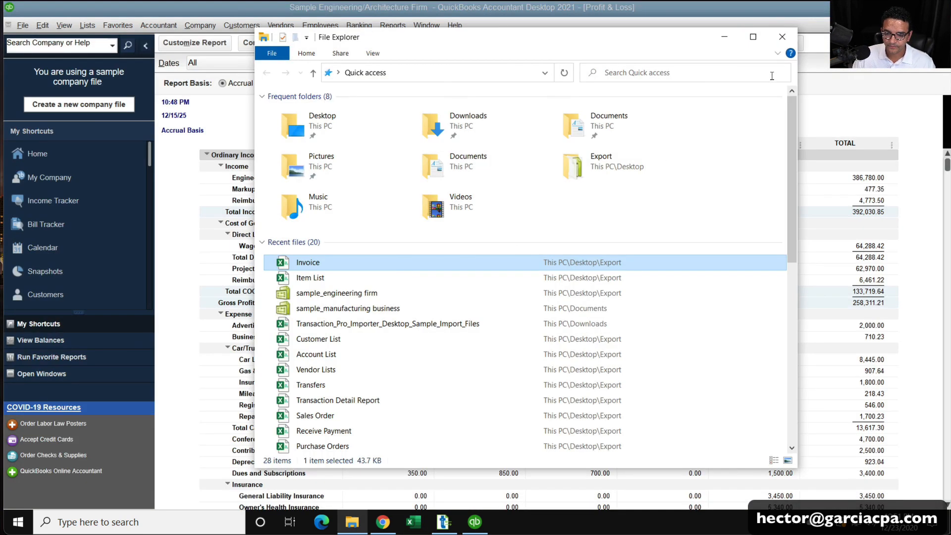
Start a new import and load Invoice.csv from the Export folder.
click(785, 34)
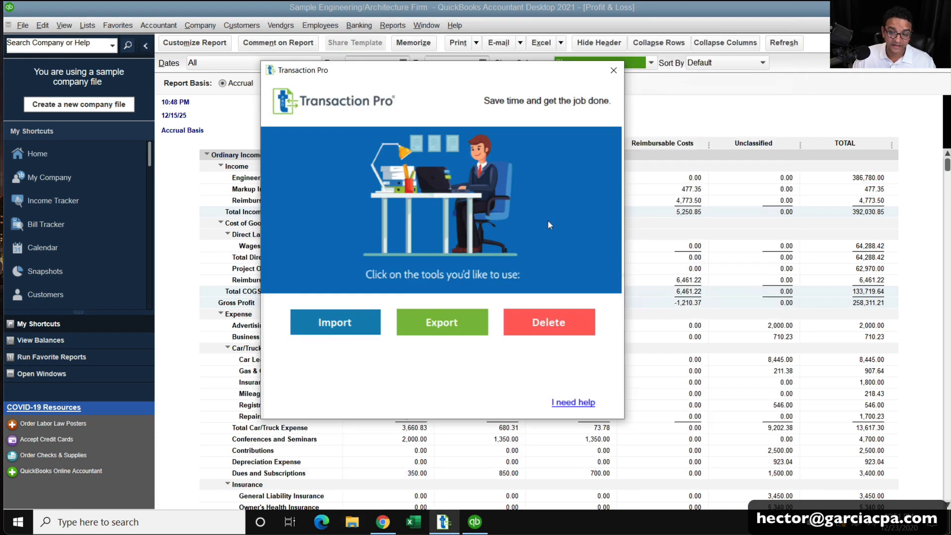
click(335, 322)
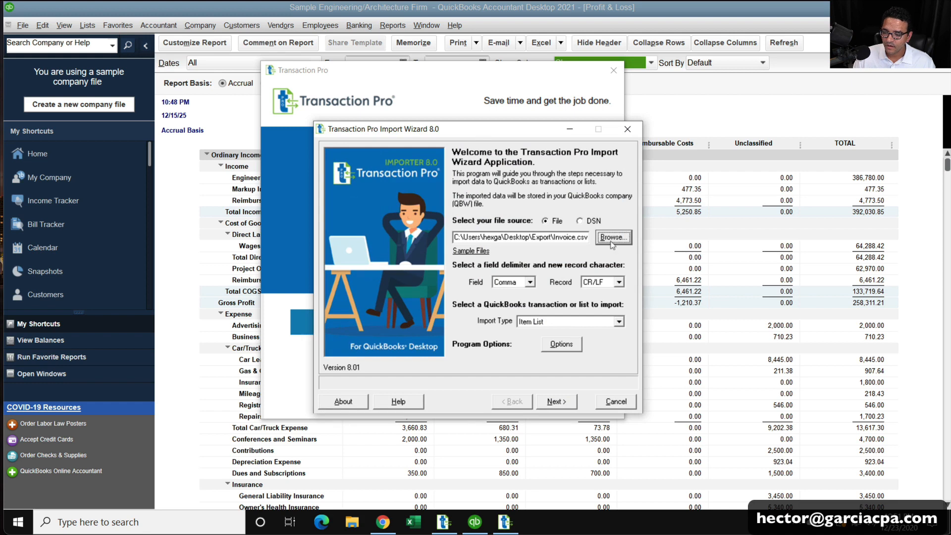
click(612, 240)
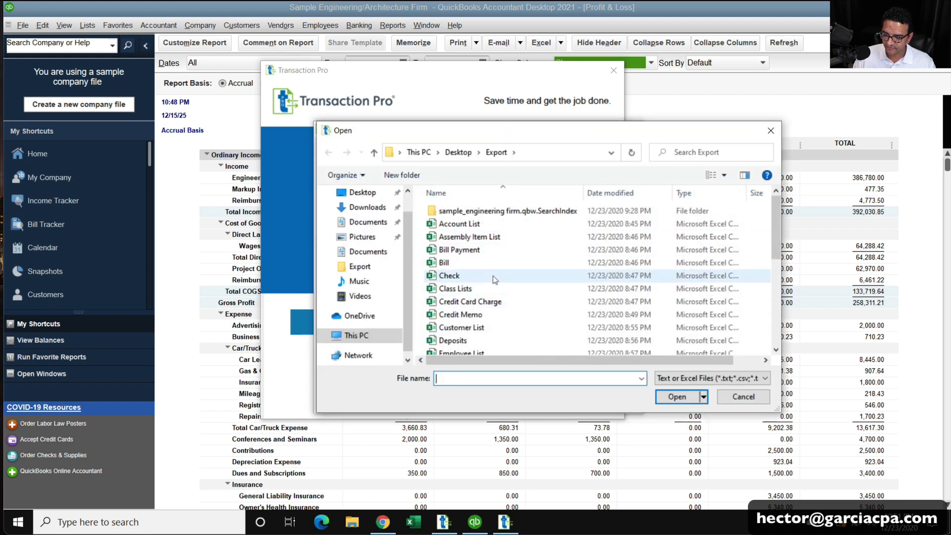
click(461, 314)
scroll(461, 297, down, 5)
click(445, 208)
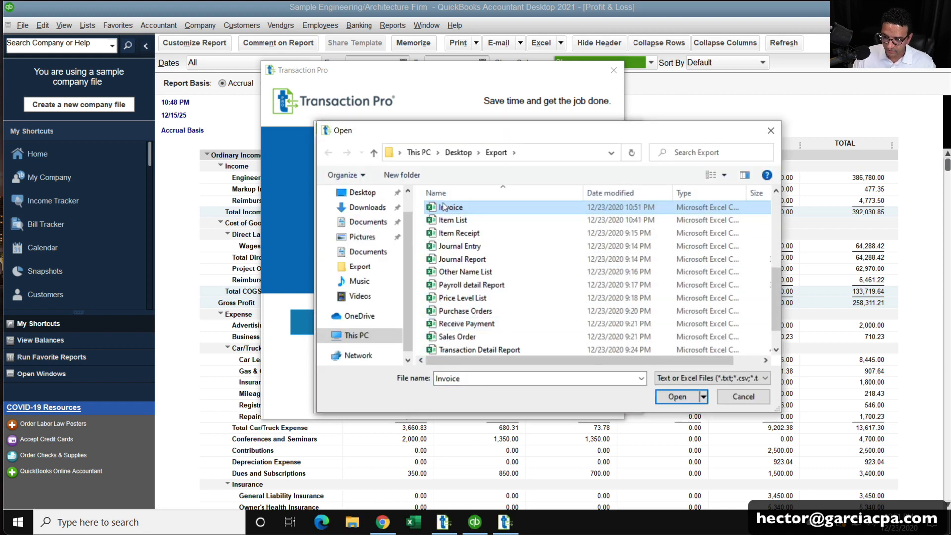
click(677, 397)
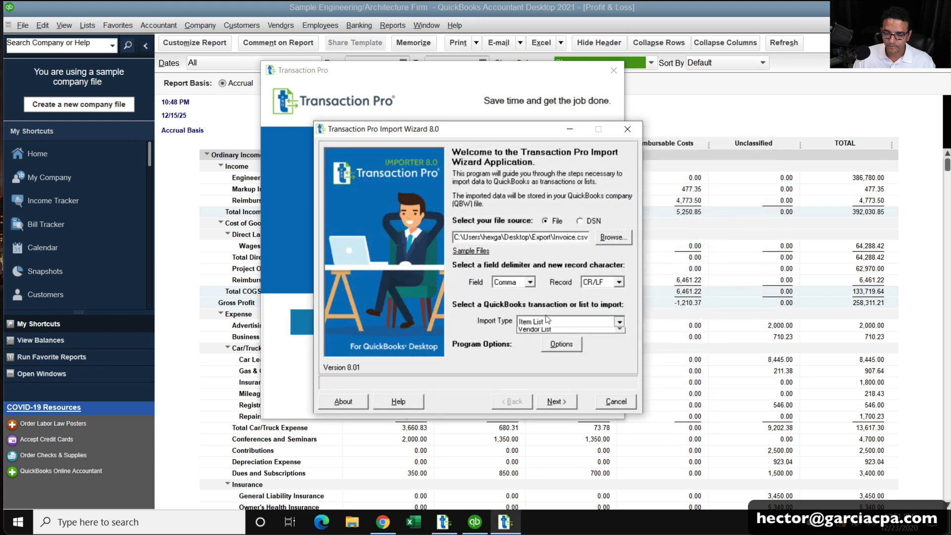
Set the import type to Invoice and auto-match the columns with Field Match.
click(547, 320)
scroll(577, 359, up, 8)
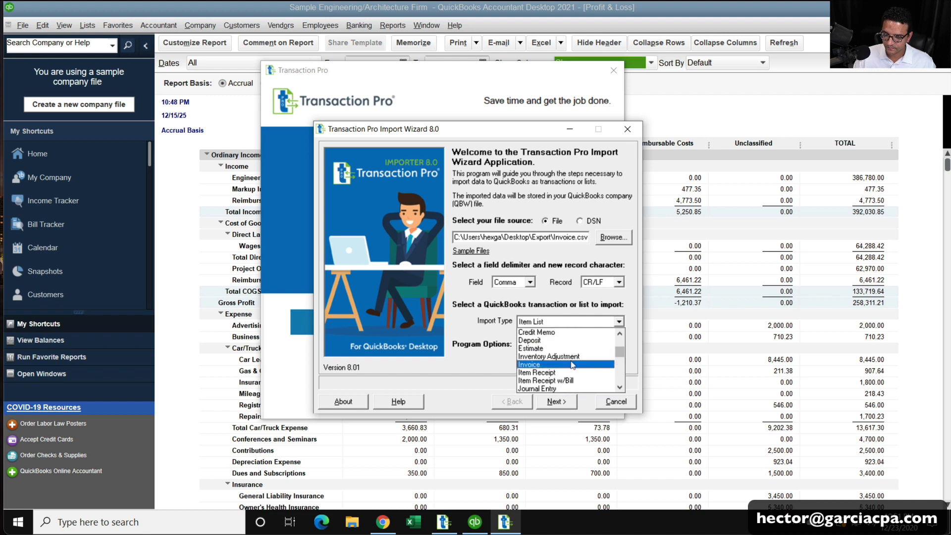
click(577, 364)
click(558, 402)
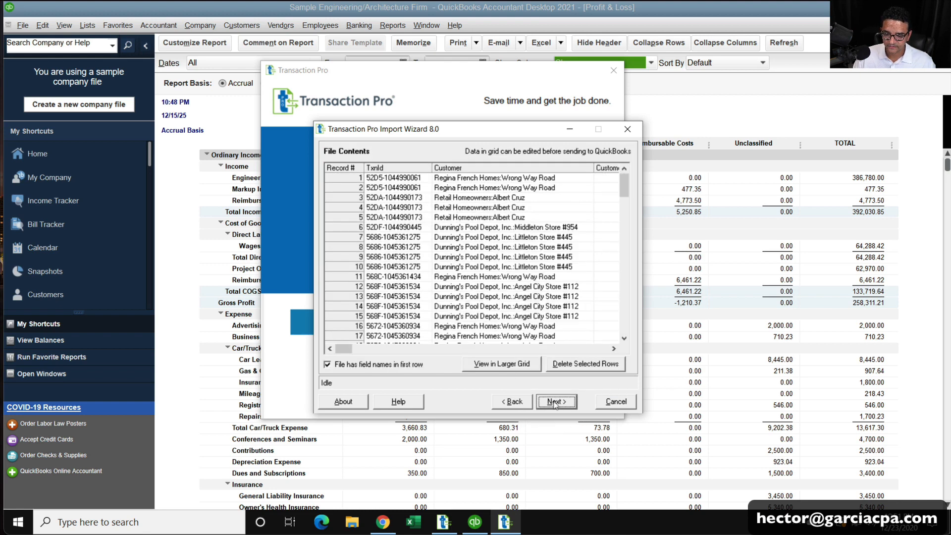
click(555, 402)
click(466, 362)
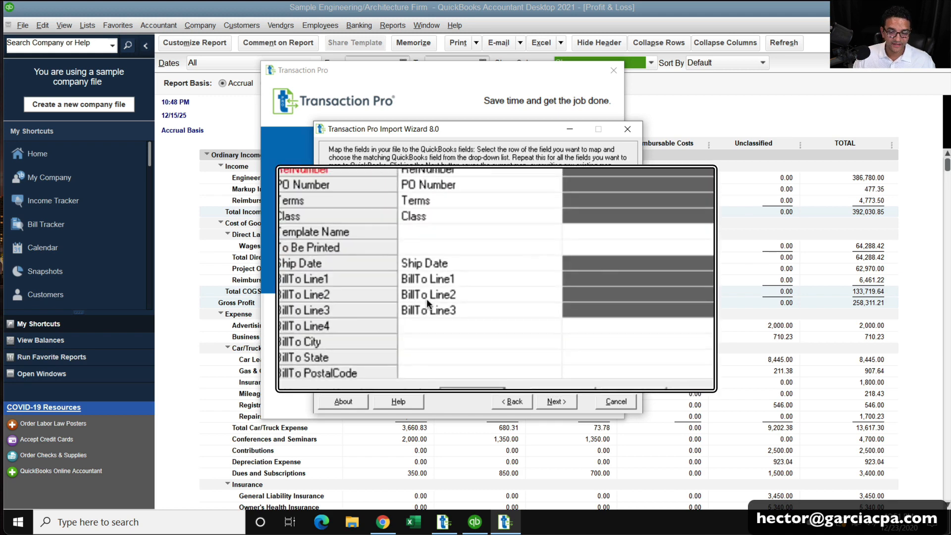
Map Transaction Date to the TxnDate column.
click(424, 208)
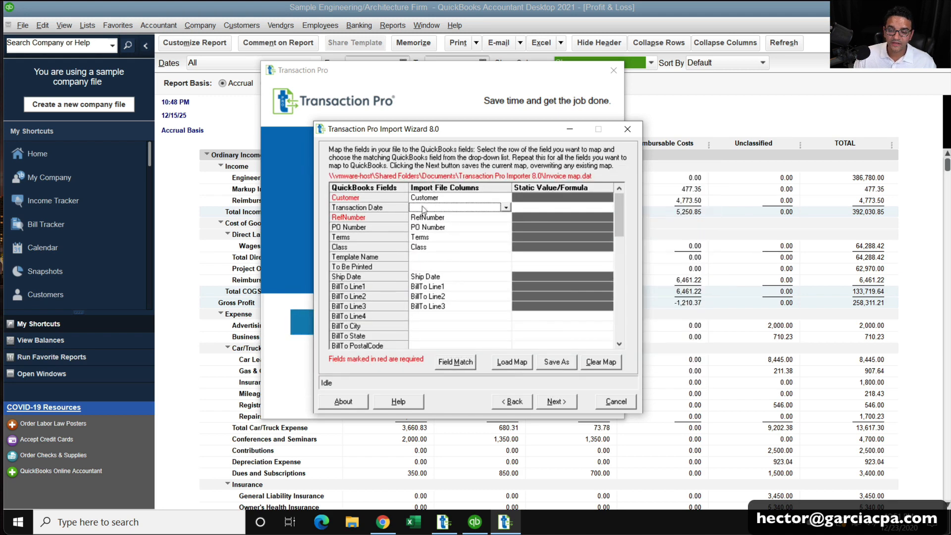
click(504, 209)
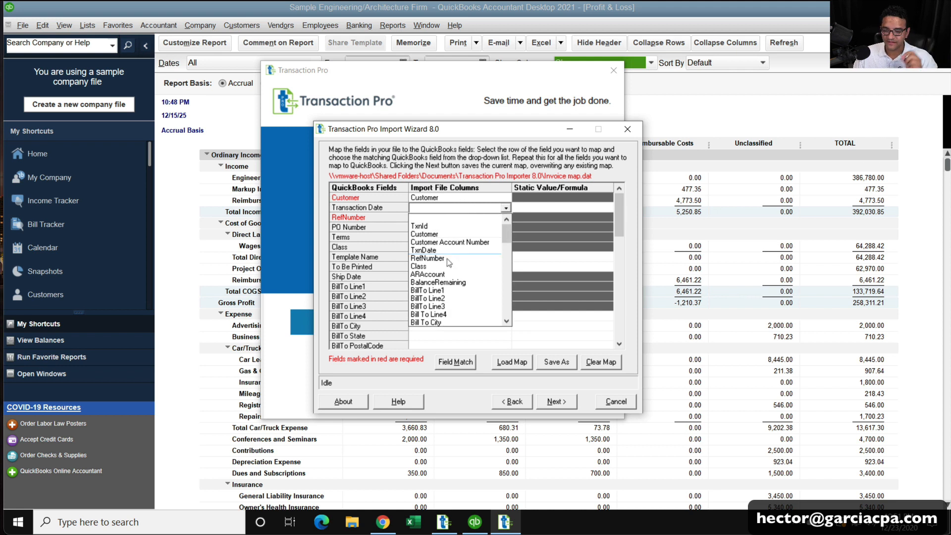
click(436, 251)
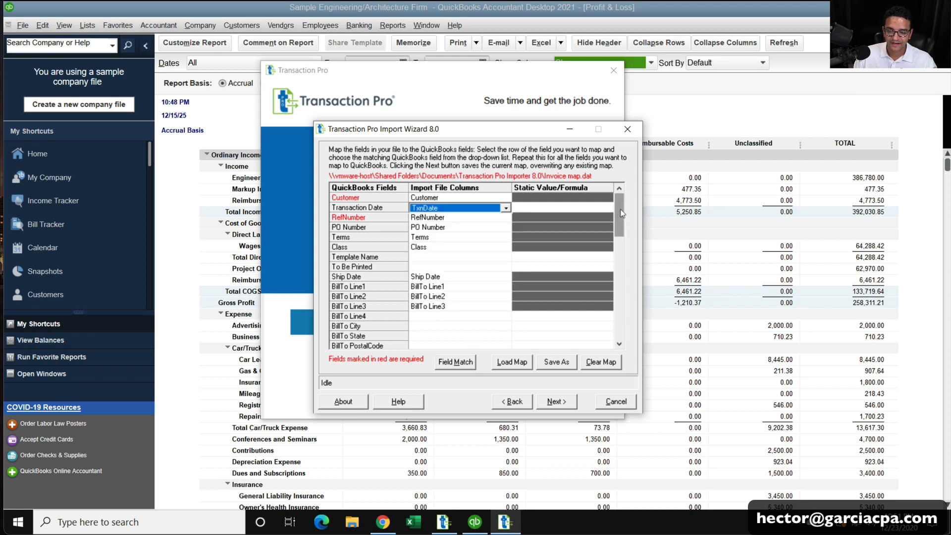
drag(620, 209, 612, 264)
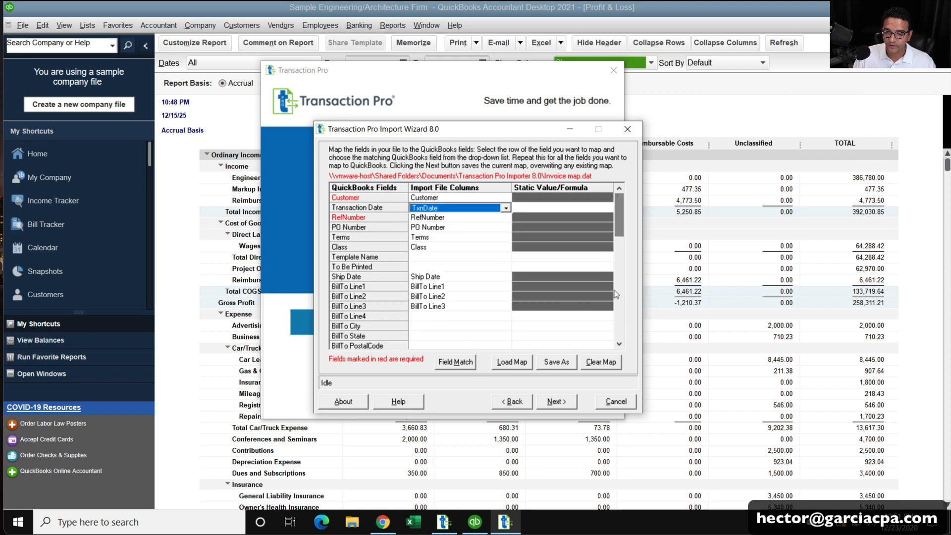
click(619, 343)
click(619, 344)
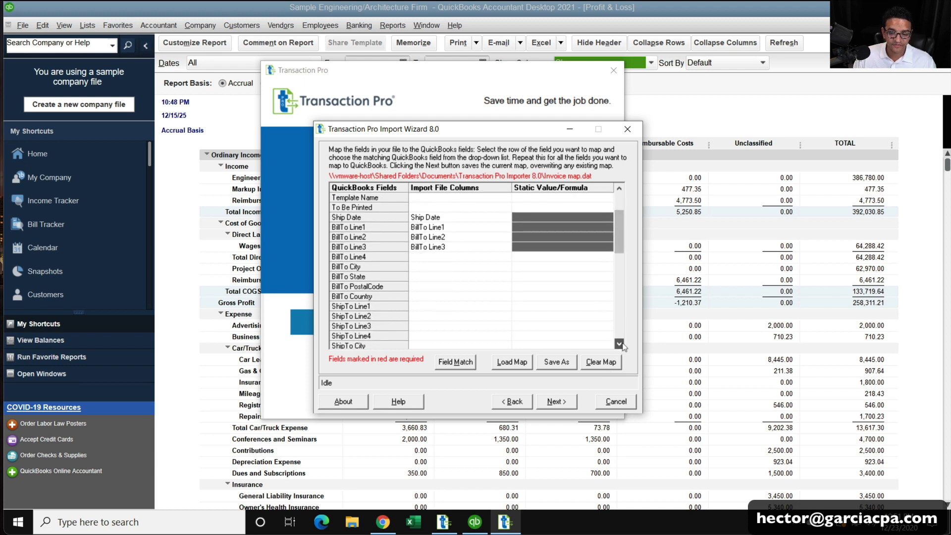
Map BillTo Line4, City and State to the Bill To Line4, City and State columns.
click(479, 258)
click(505, 258)
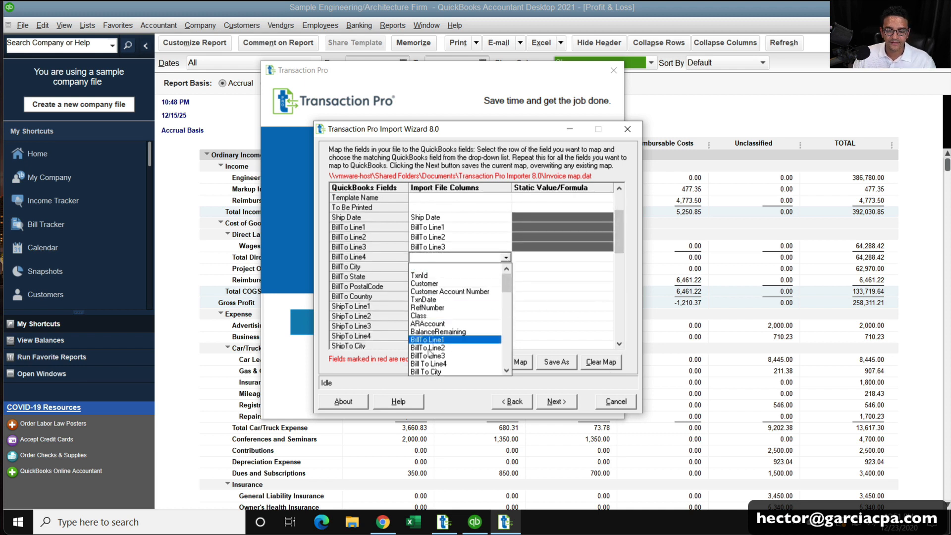
click(451, 363)
click(501, 268)
click(506, 268)
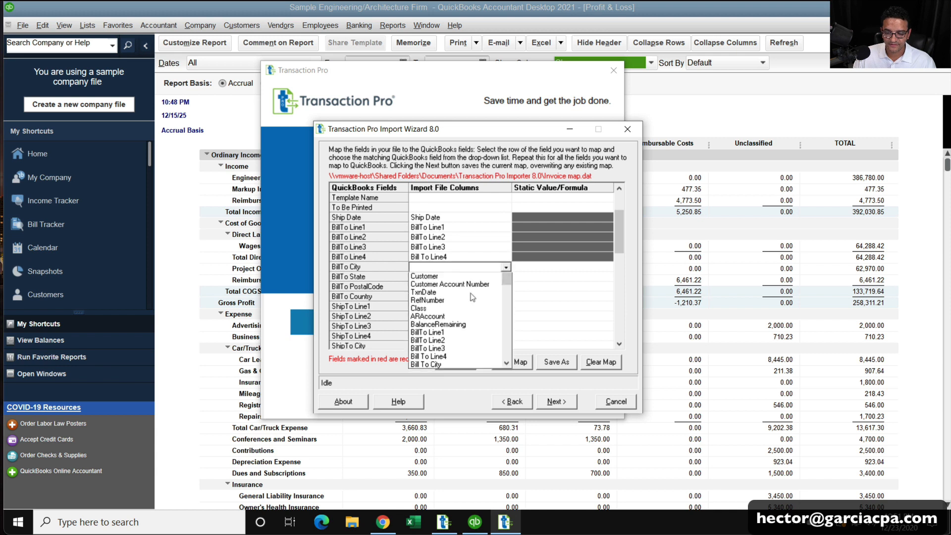
click(441, 388)
click(510, 277)
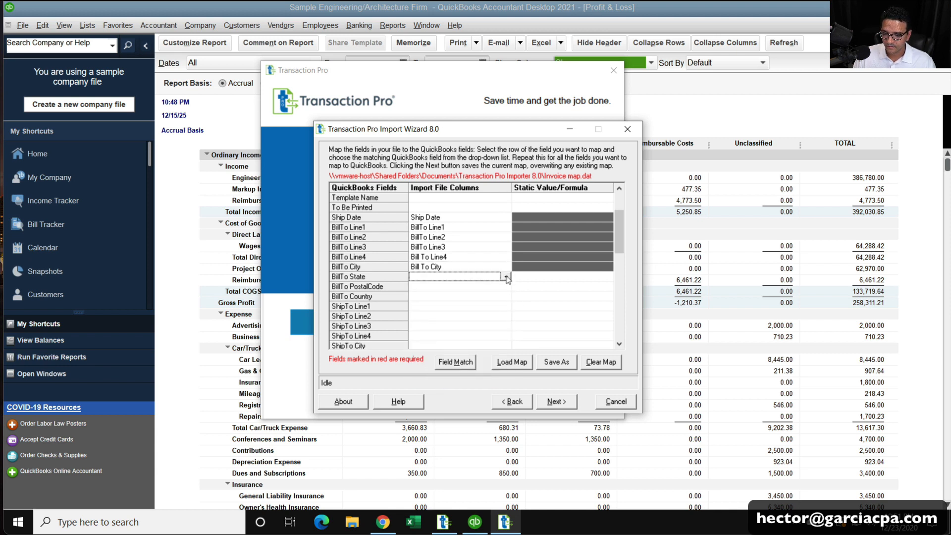
click(505, 277)
scroll(504, 343, down, 5)
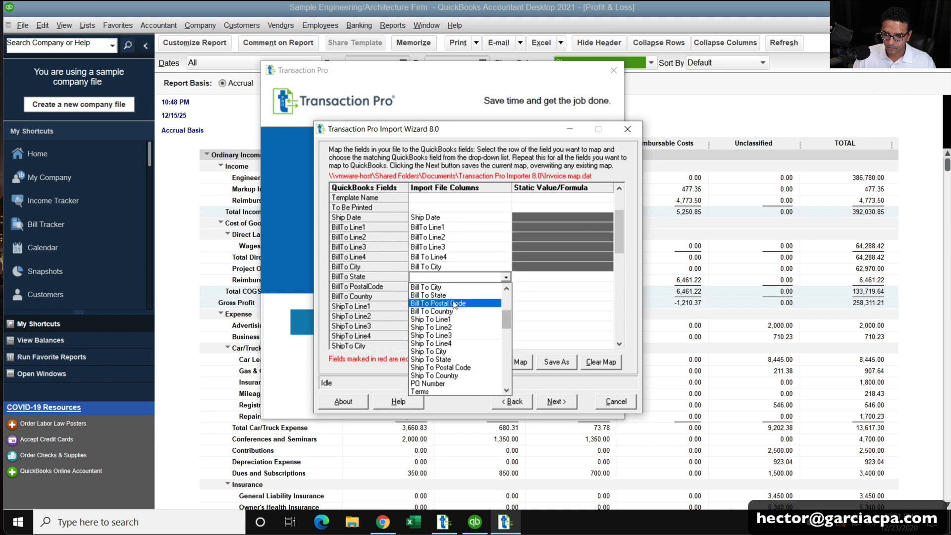
click(477, 295)
Map BillTo PostalCode to the Bill To Postal Code column.
click(500, 287)
click(505, 287)
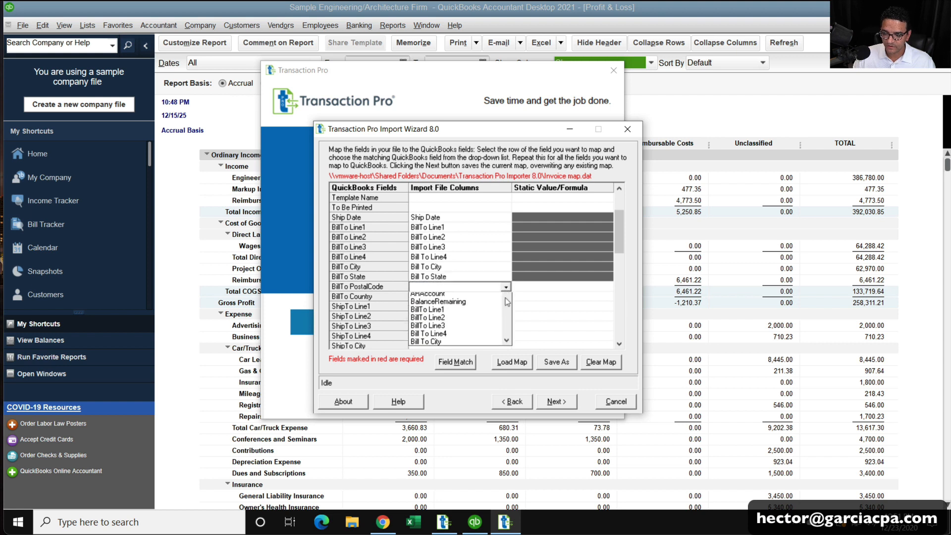
scroll(505, 379, down, 4)
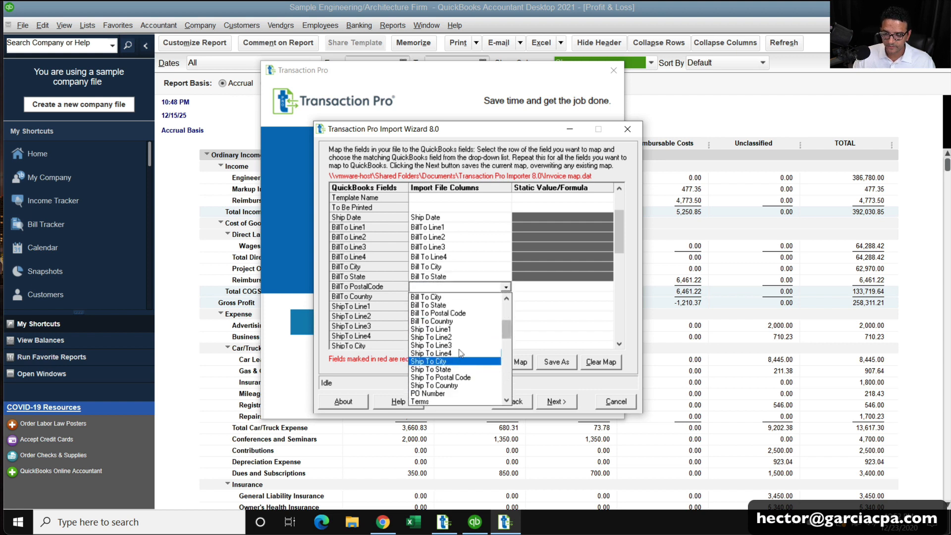
click(454, 313)
click(618, 280)
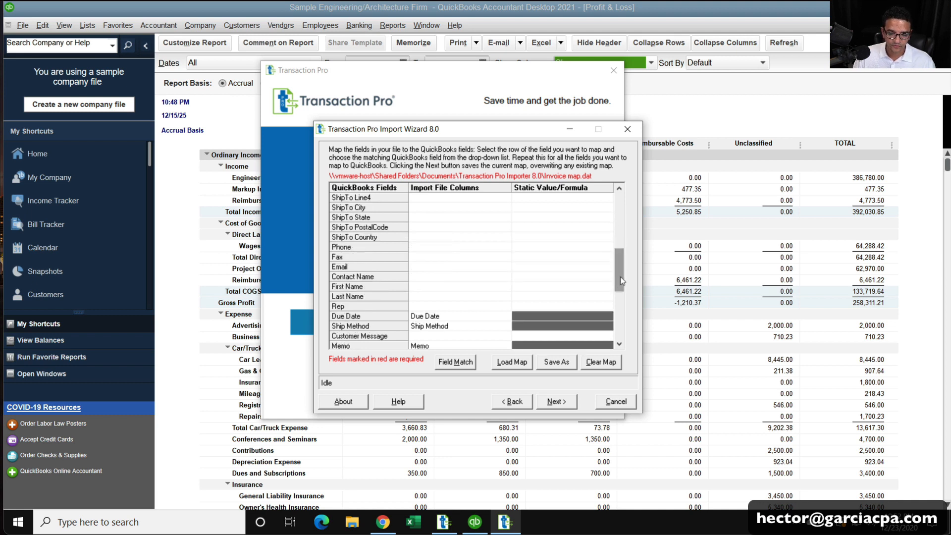
Map Rep to the Sales Rep column.
drag(622, 269, 623, 272)
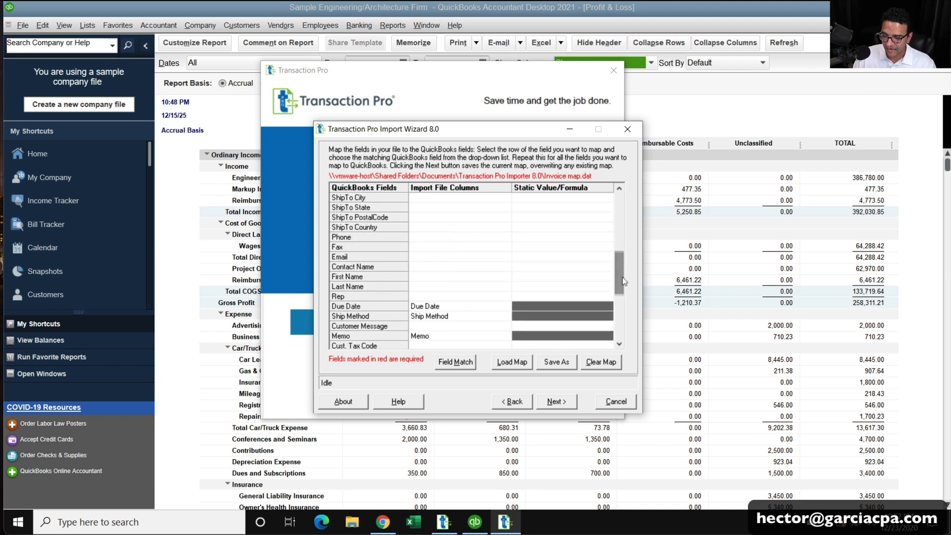
double_click(621, 344)
click(483, 276)
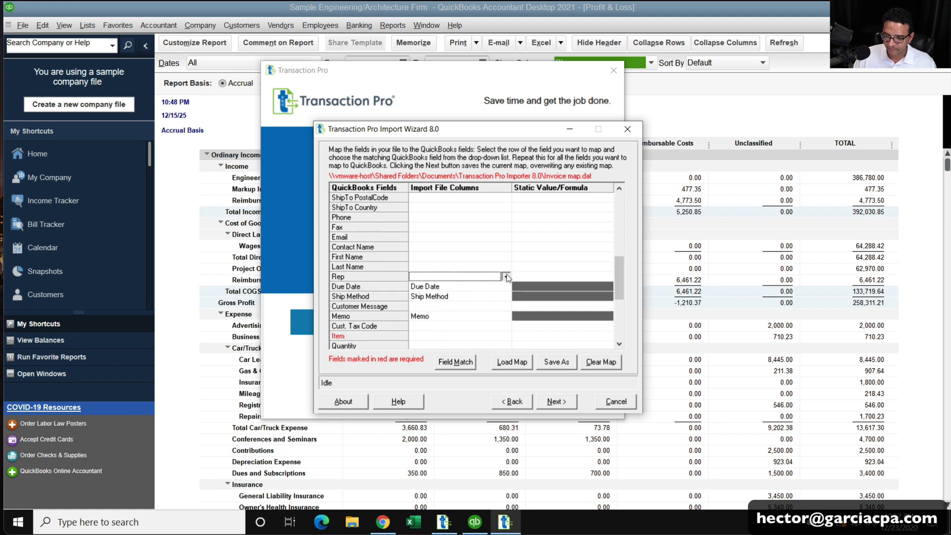
click(506, 277)
drag(507, 300, 506, 336)
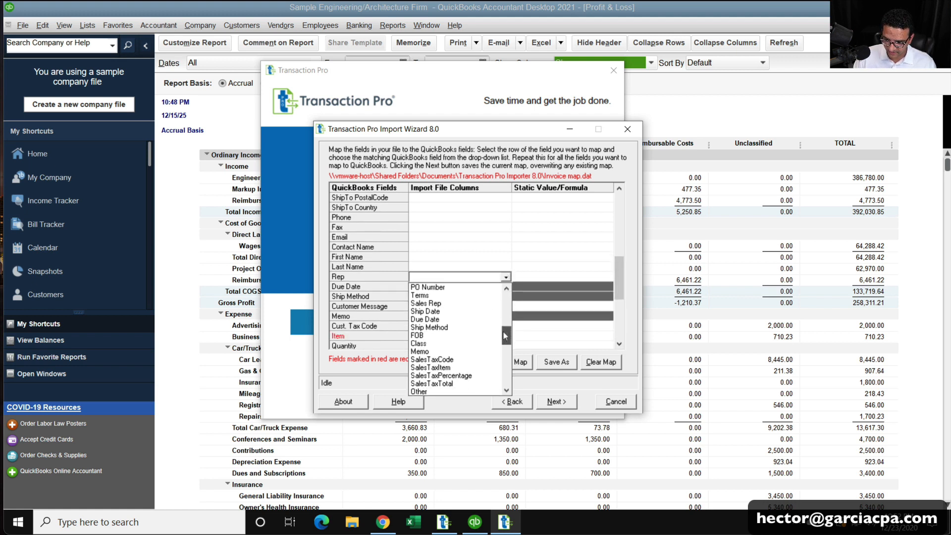
click(447, 302)
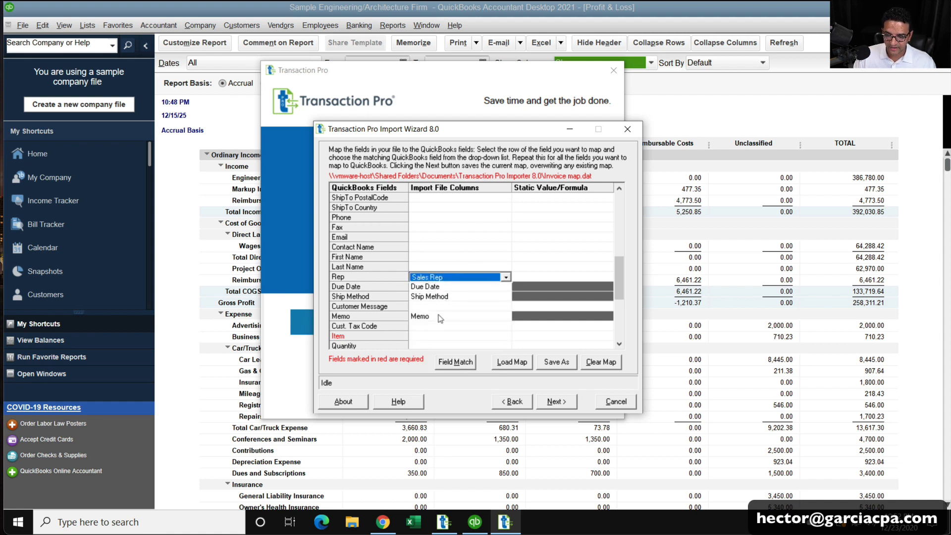
Leave Customer Message unmapped and map Item to the TxnLine Item column.
click(442, 307)
click(506, 307)
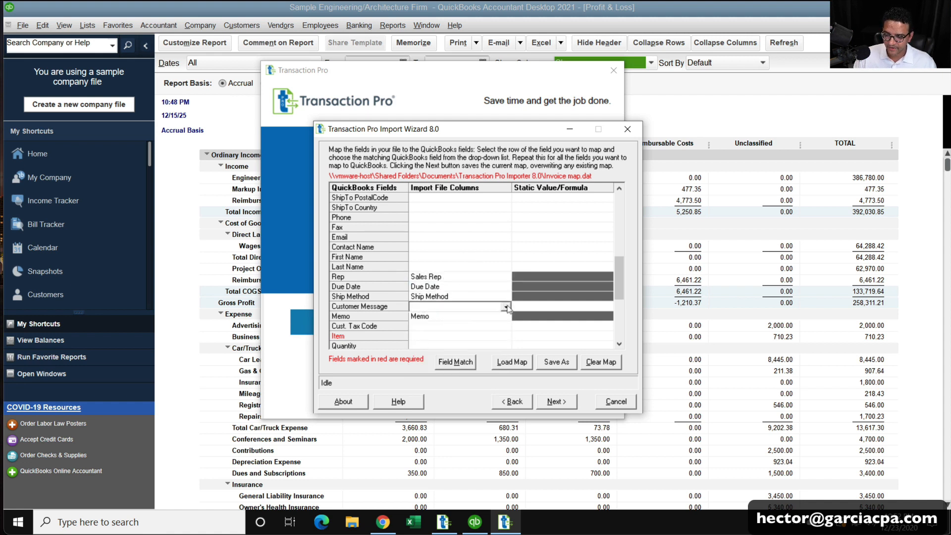
mouse_move(508, 338)
mouse_down()
mouse_move(519, 407)
mouse_move(521, 345)
mouse_up()
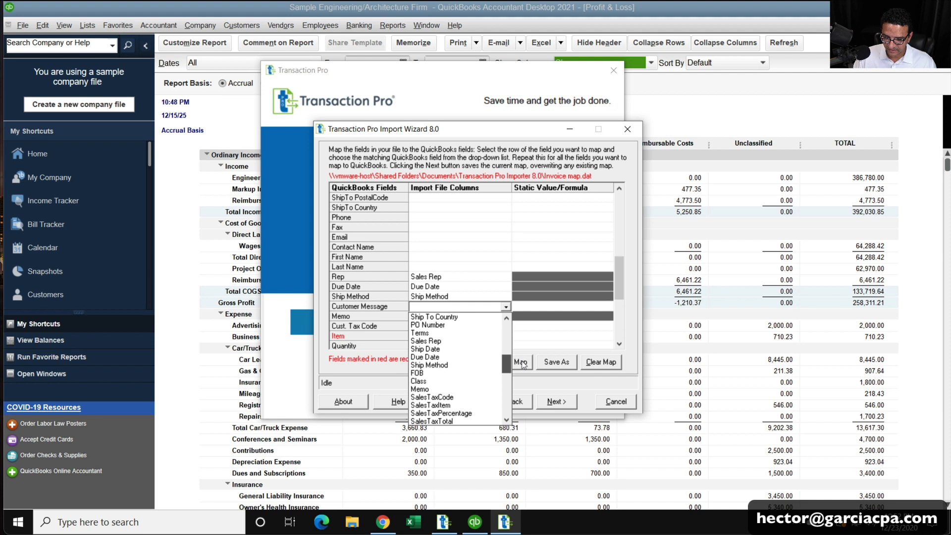
mouse_move(524, 366)
mouse_down()
mouse_move(525, 374)
mouse_move(531, 335)
mouse_move(531, 401)
mouse_move(530, 380)
mouse_up()
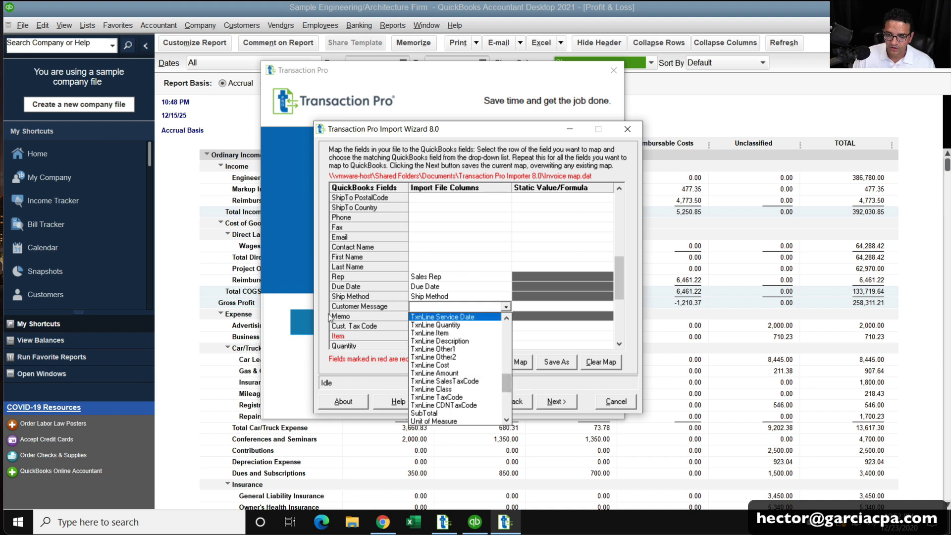
click(331, 317)
click(478, 335)
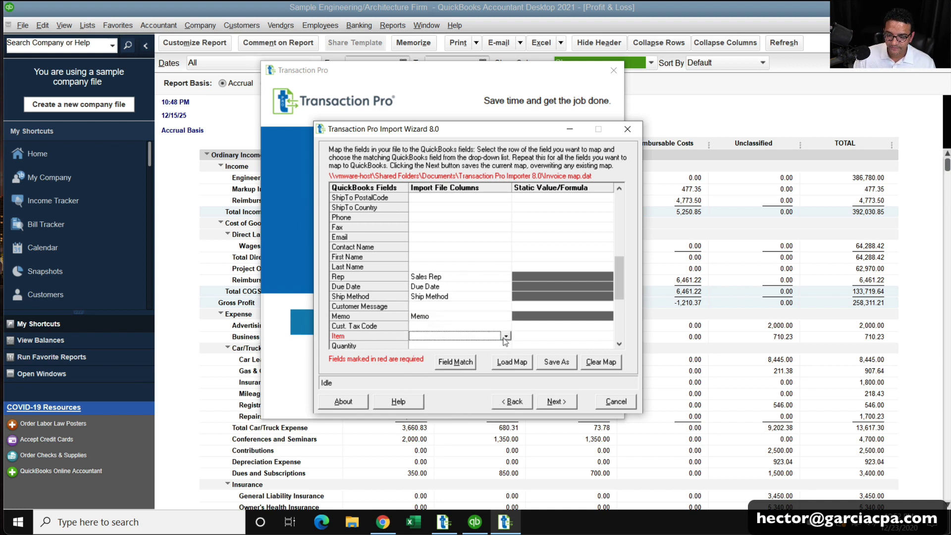
click(506, 337)
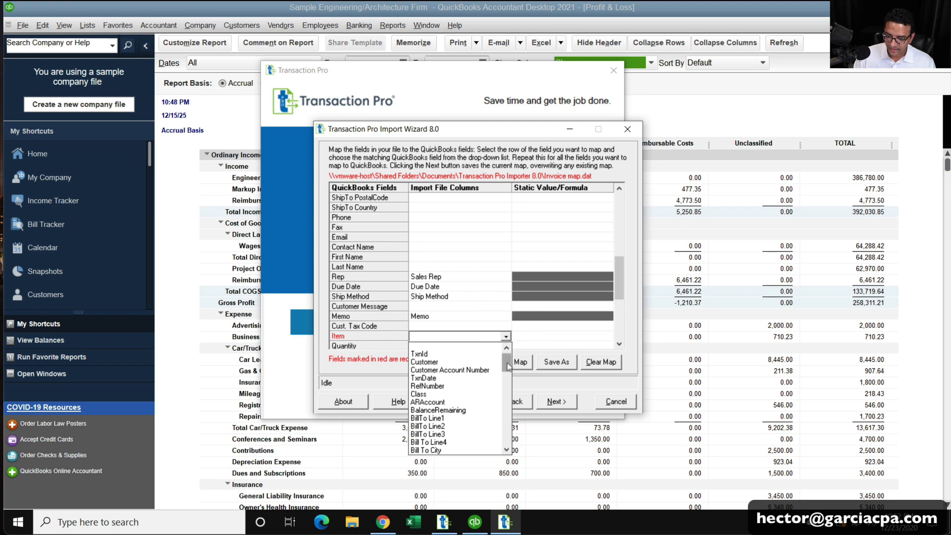
drag(506, 366, 507, 391)
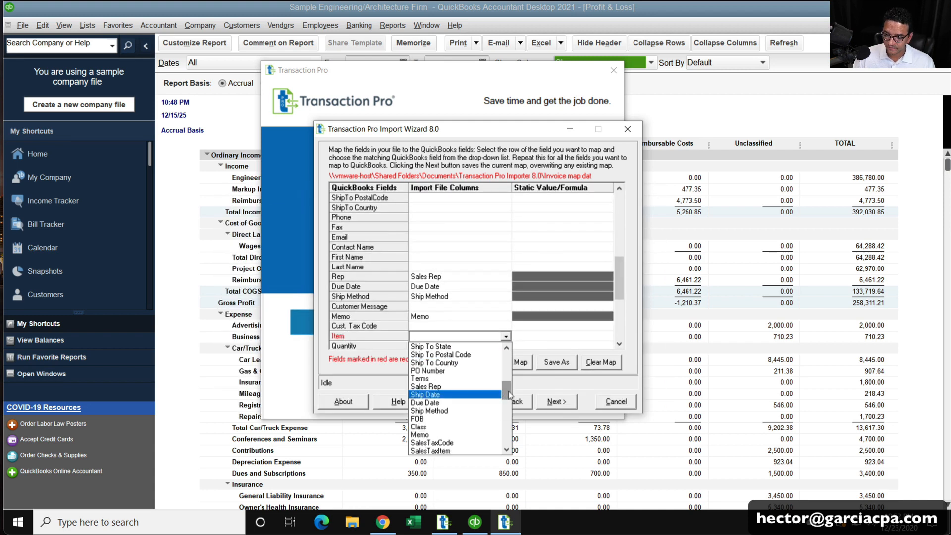
drag(509, 395, 507, 413)
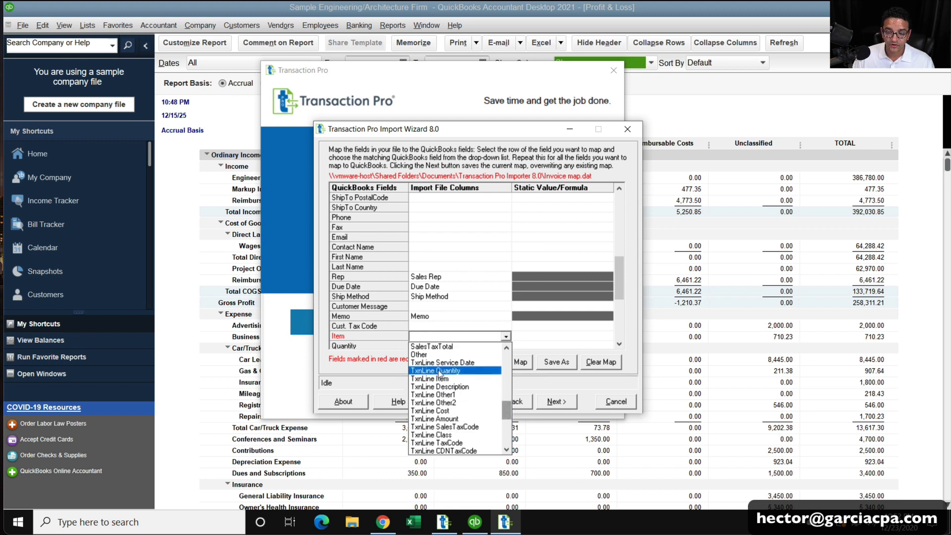
click(448, 379)
click(618, 344)
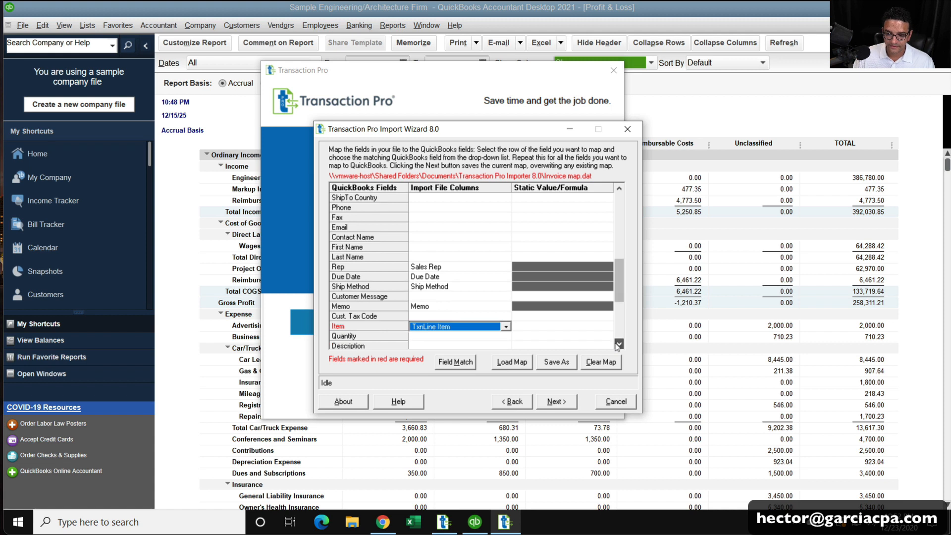
Map Quantity to TxnLine Quantity and Description to TxnLine Description.
scroll(619, 344, down, 4)
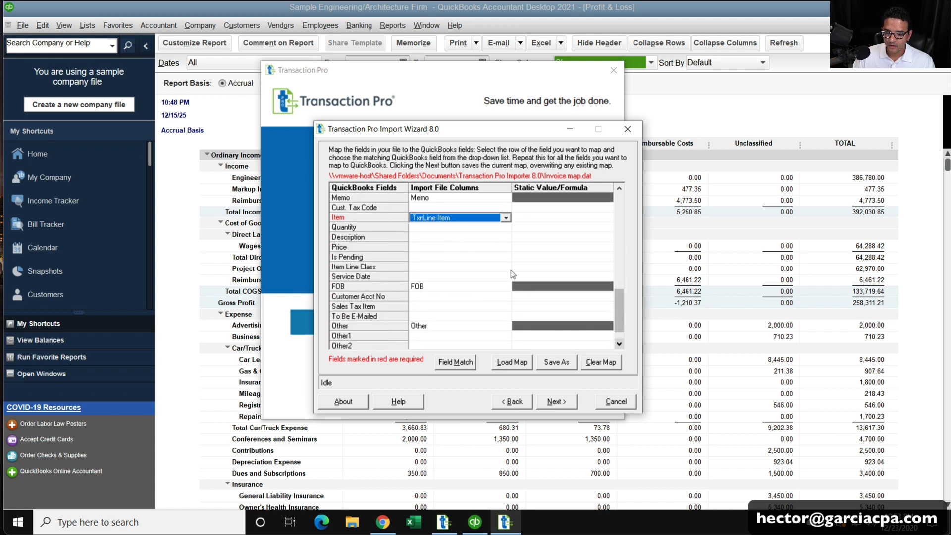
click(510, 229)
click(506, 228)
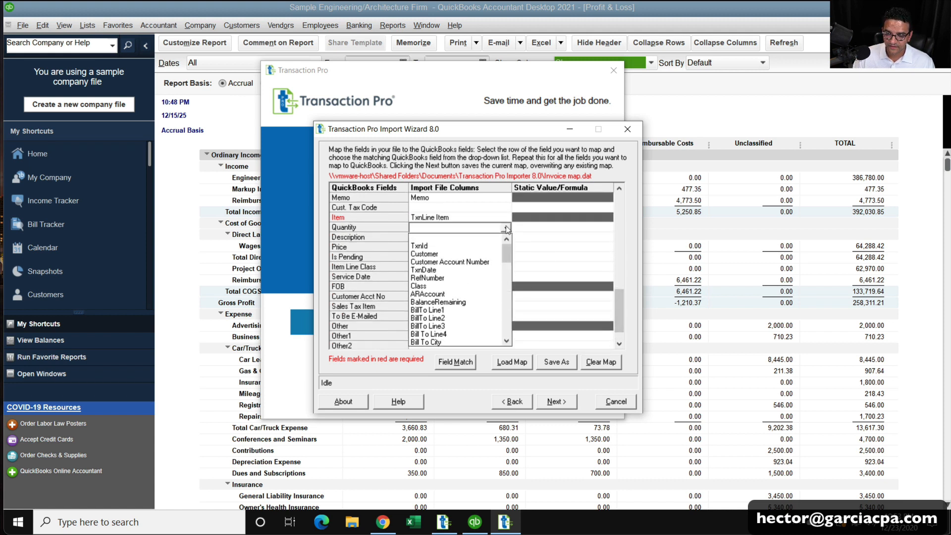
click(507, 319)
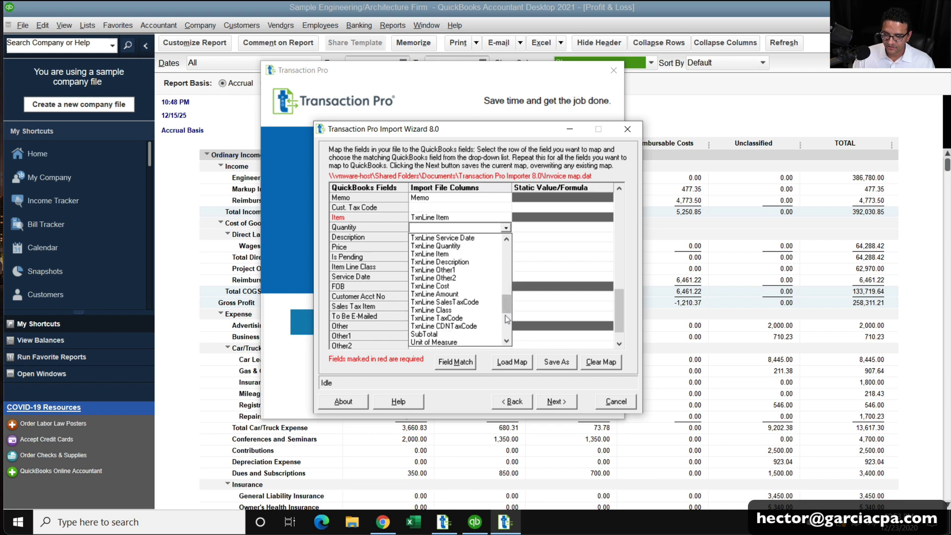
click(458, 246)
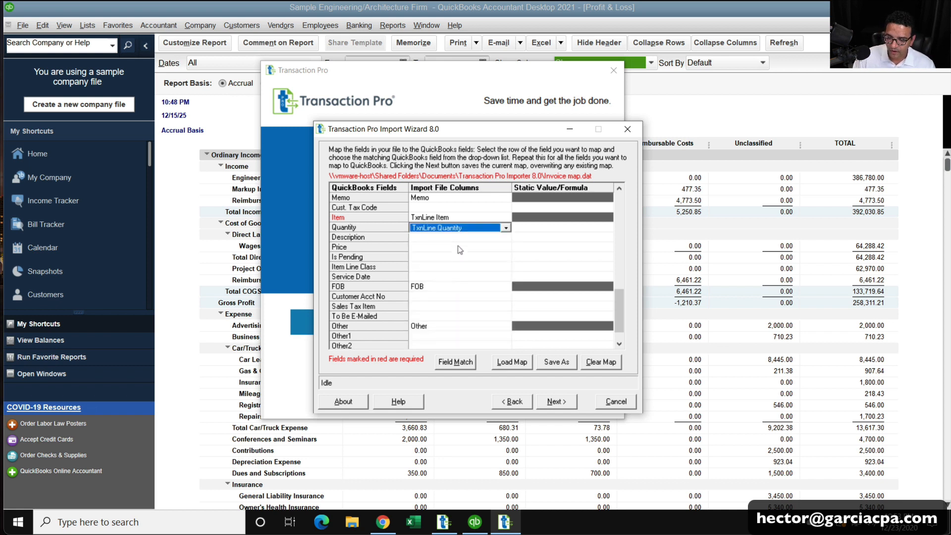
click(501, 239)
click(506, 239)
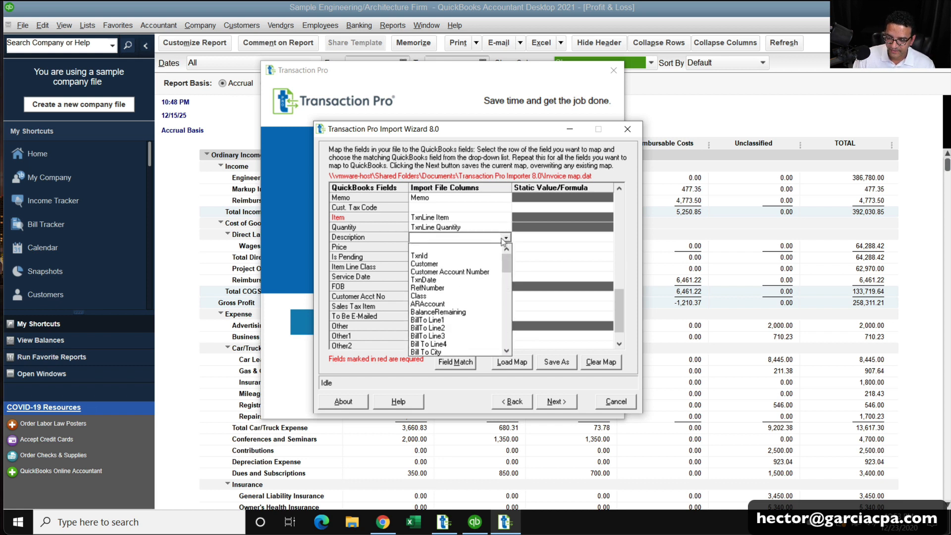
click(507, 306)
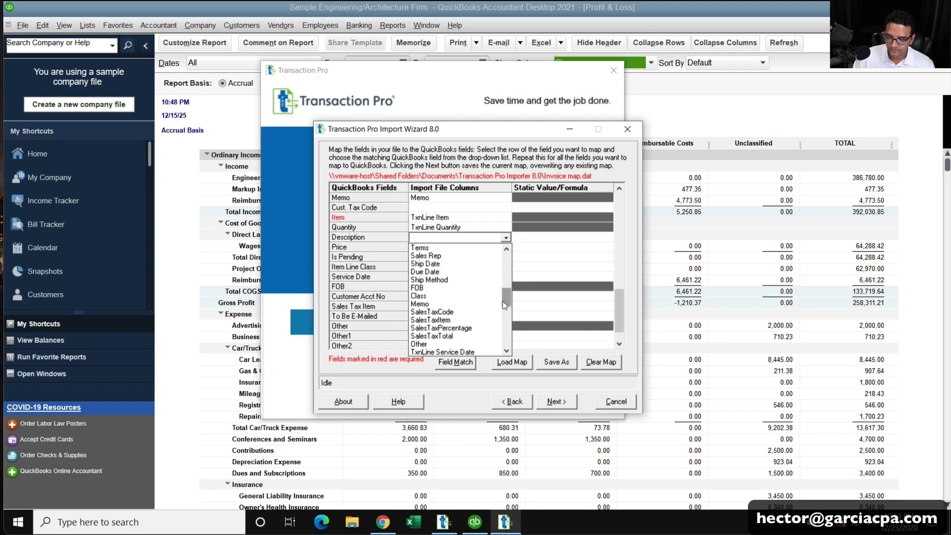
click(504, 309)
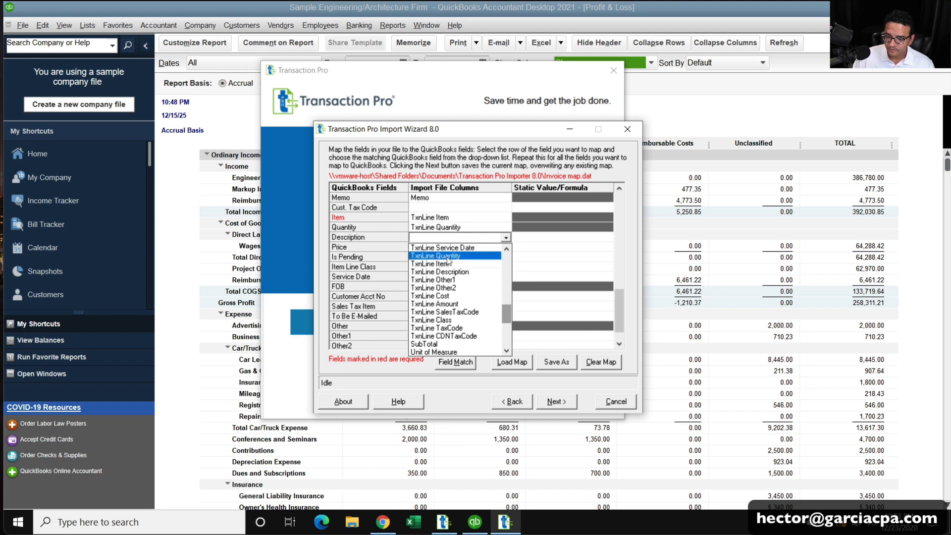
click(457, 272)
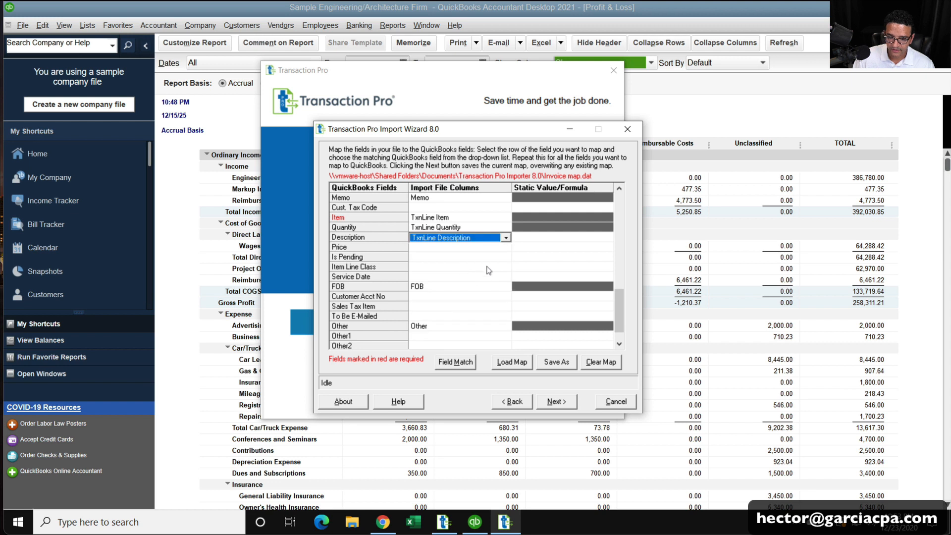
Map Price to TxnLine Cost and Item Line Class to TxnLine Class.
click(501, 247)
click(506, 248)
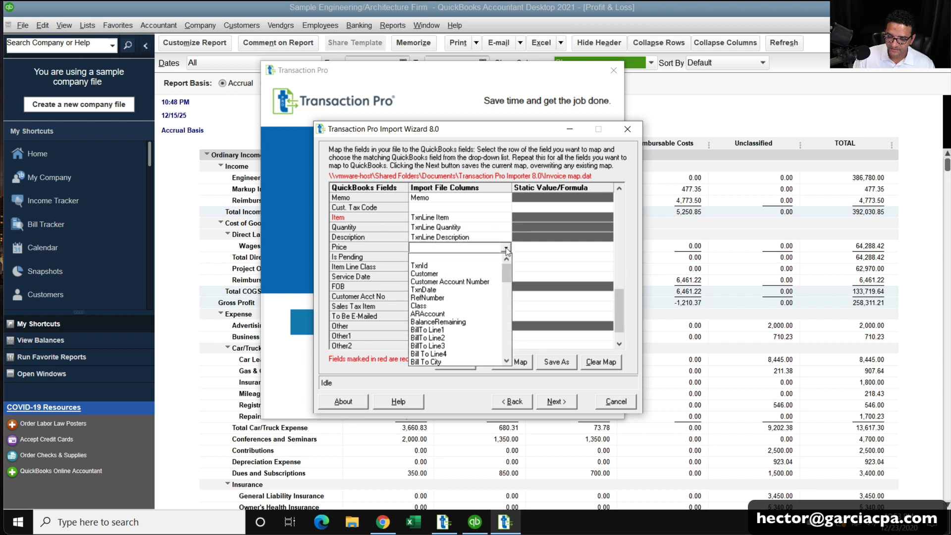
drag(509, 281, 508, 321)
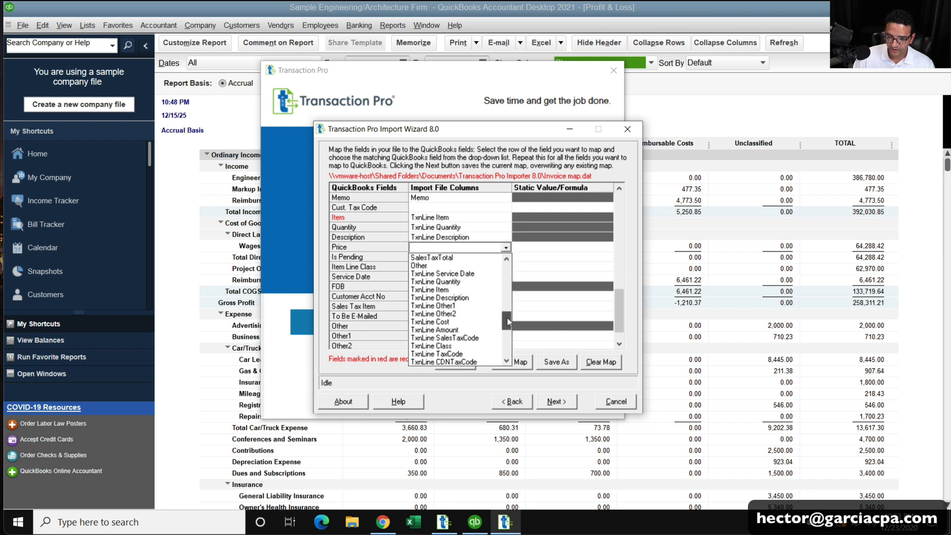
click(453, 322)
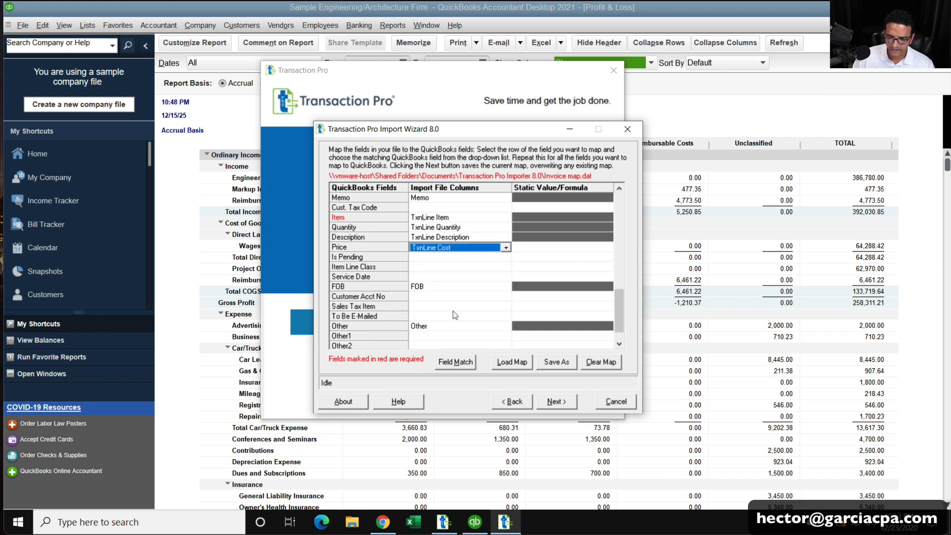
click(506, 267)
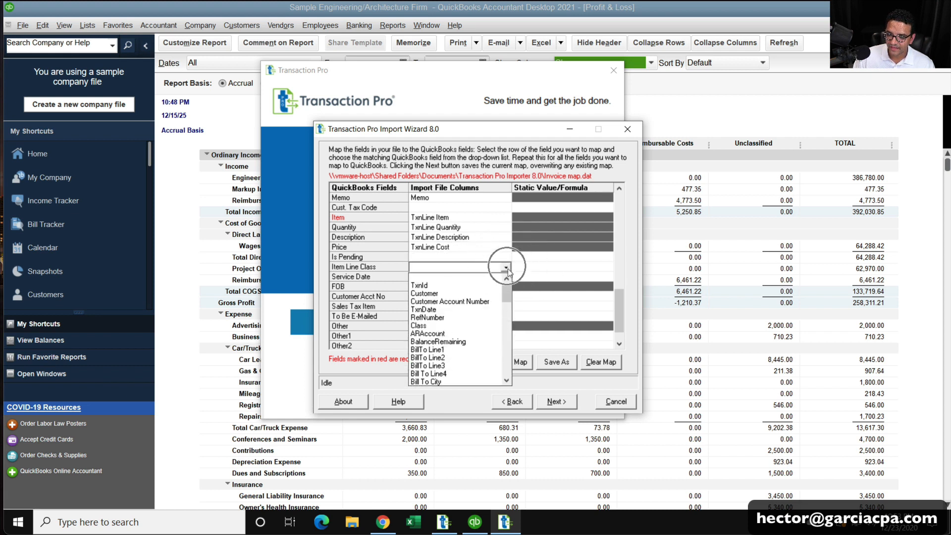
click(504, 328)
click(504, 342)
click(505, 350)
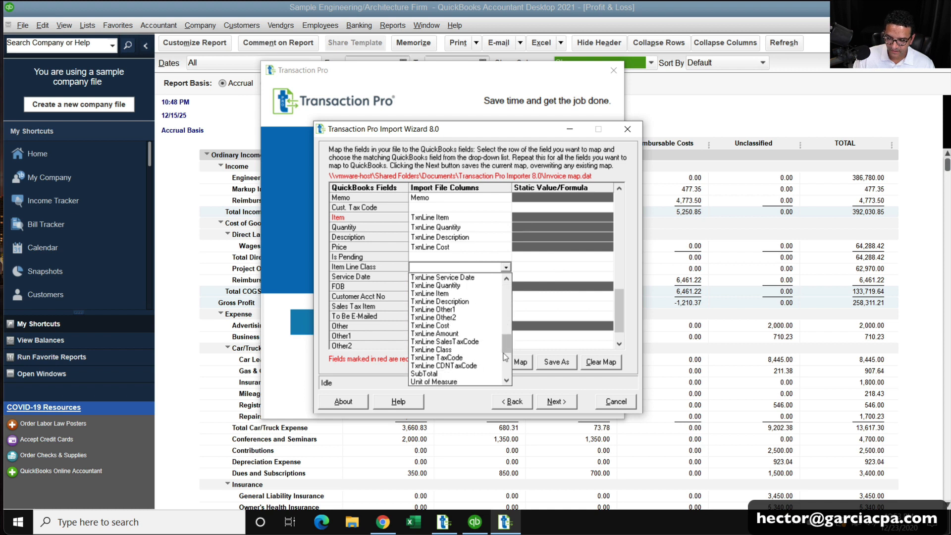
click(430, 349)
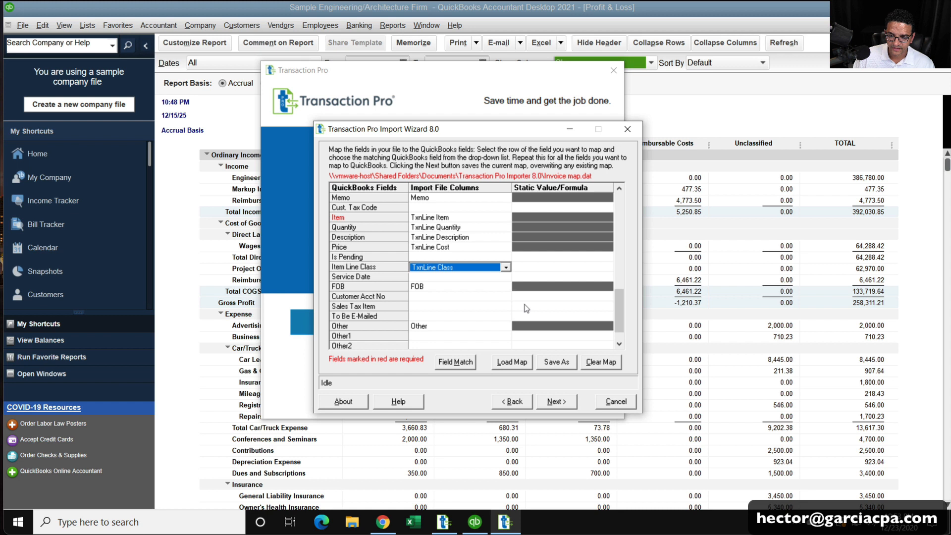
Map Service Date to TxnLine Service Date and Sales Tax Item to SalesTaxItem.
click(503, 278)
click(505, 277)
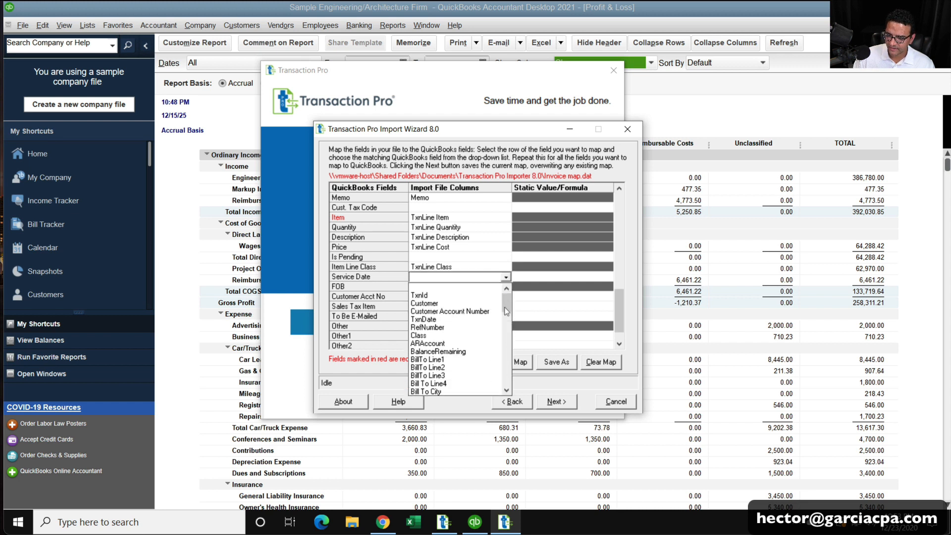
click(507, 354)
click(507, 353)
click(507, 353)
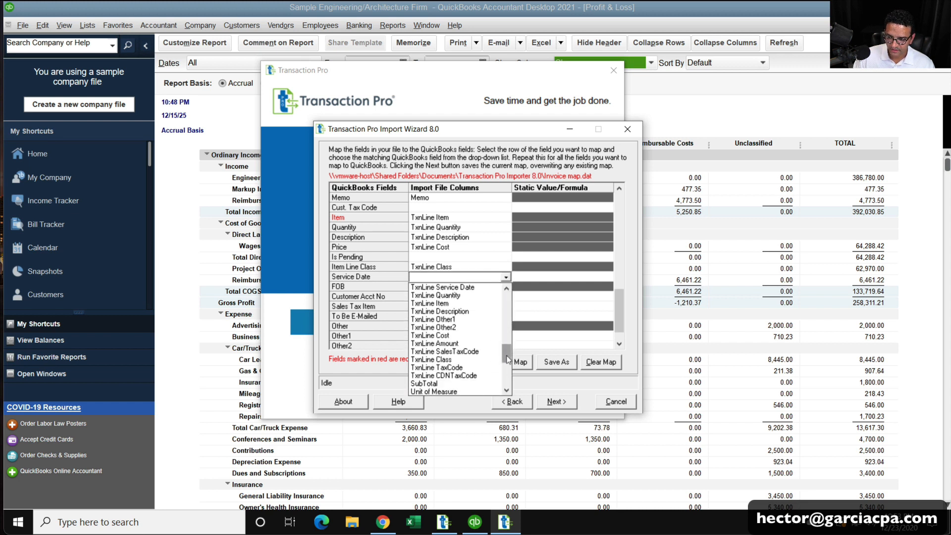
click(456, 287)
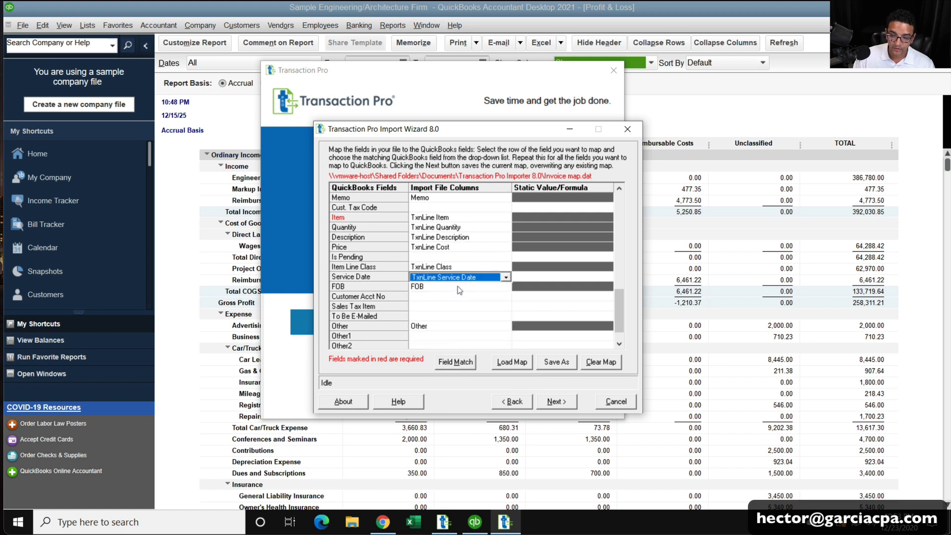
click(421, 307)
click(507, 307)
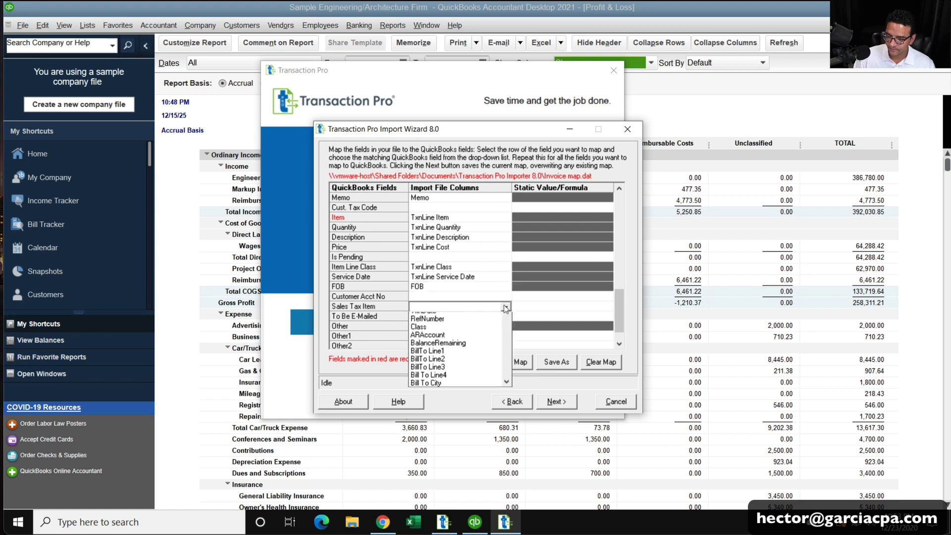
click(506, 392)
click(506, 391)
click(505, 396)
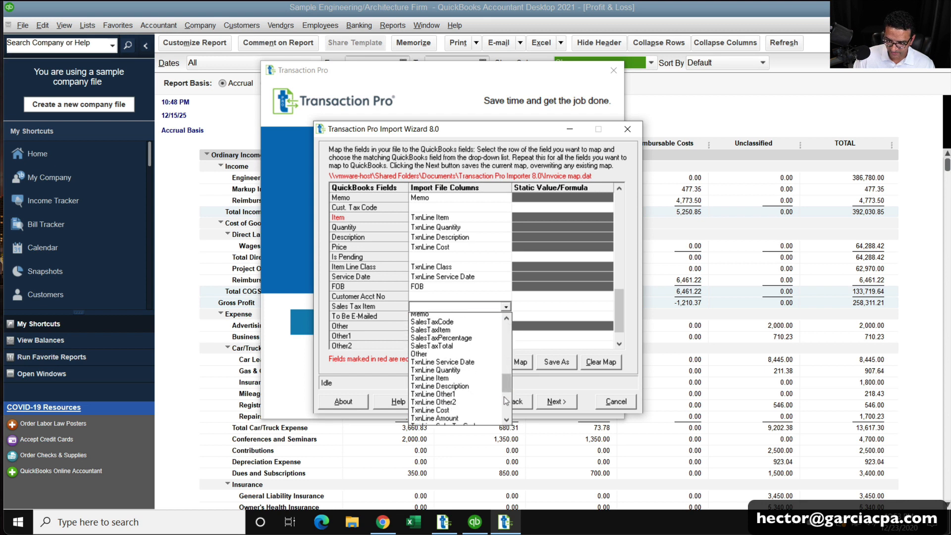
scroll(508, 381, up, 3)
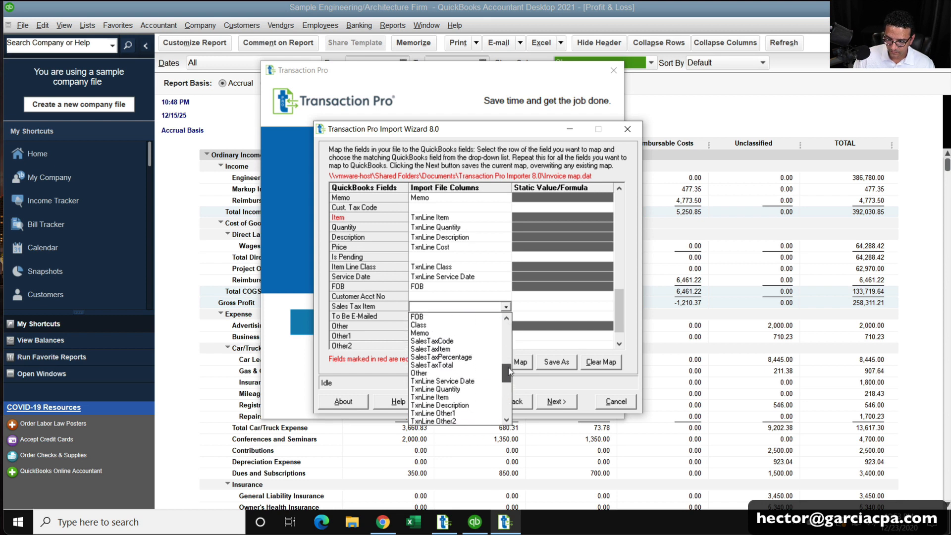
click(456, 350)
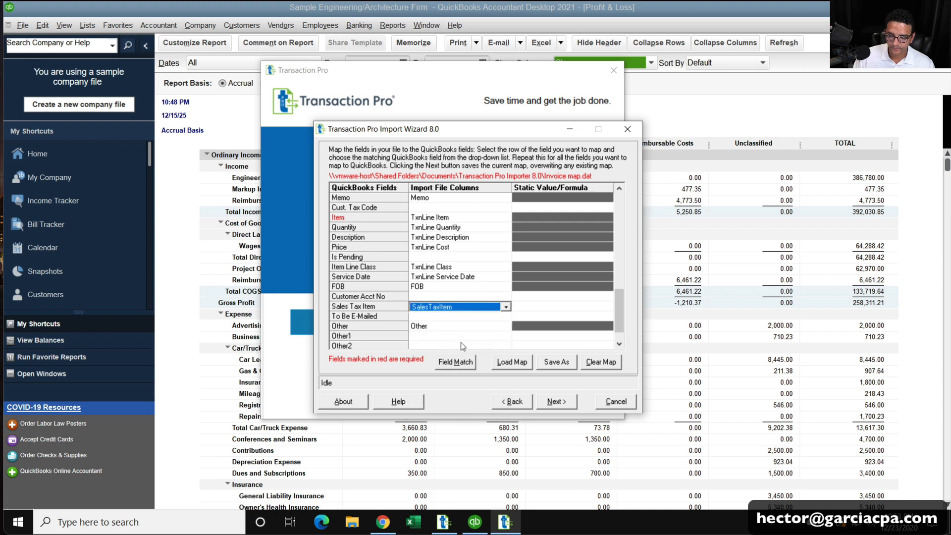
Map AR Account to ARAccount and Sales Tax Code to SalesTaxCode.
scroll(619, 346, down, 1)
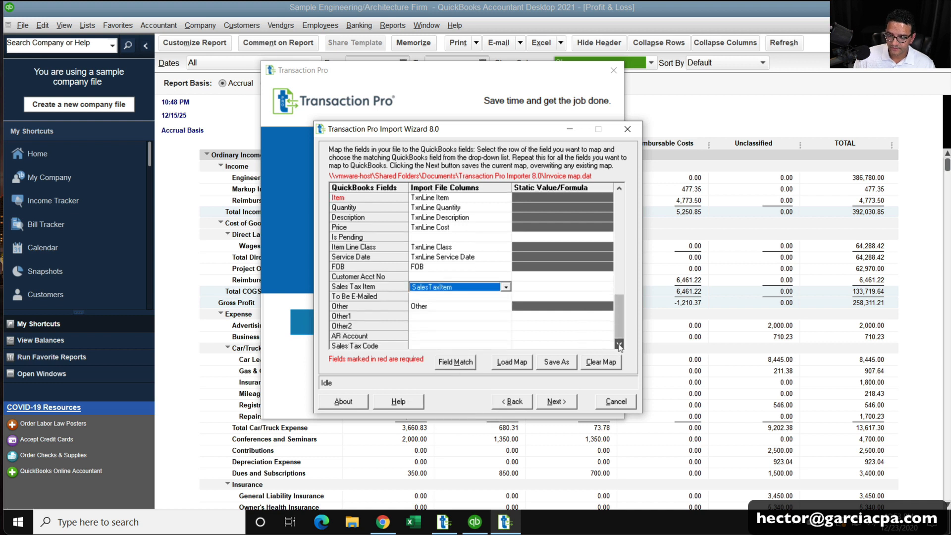
click(439, 327)
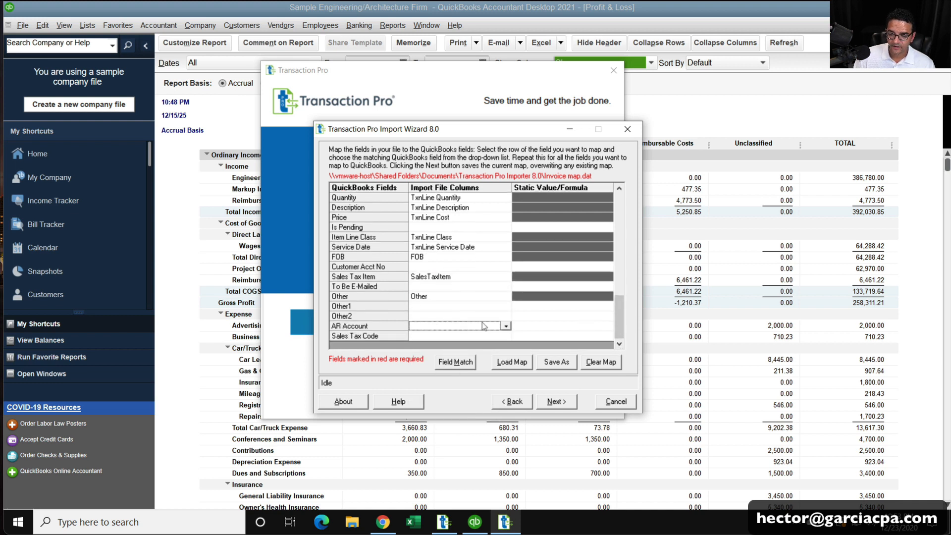
click(505, 327)
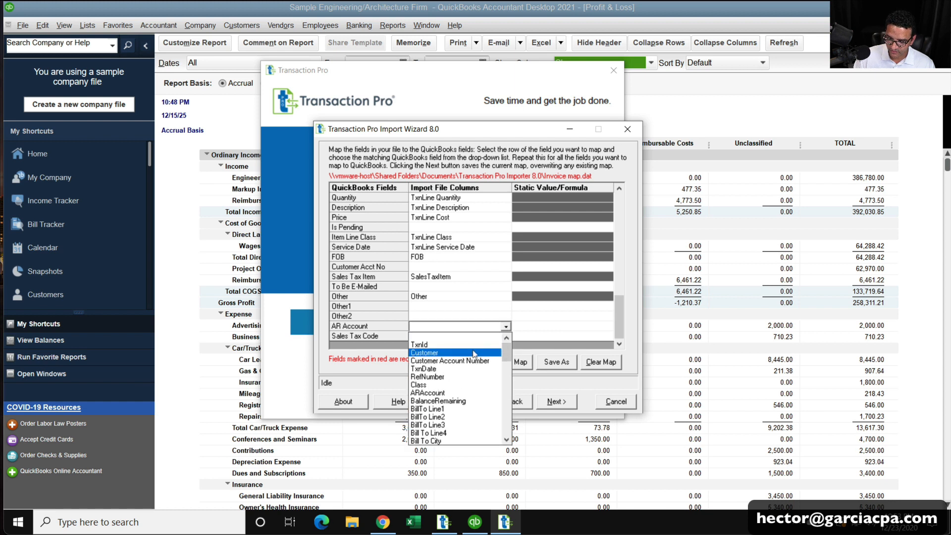
click(453, 394)
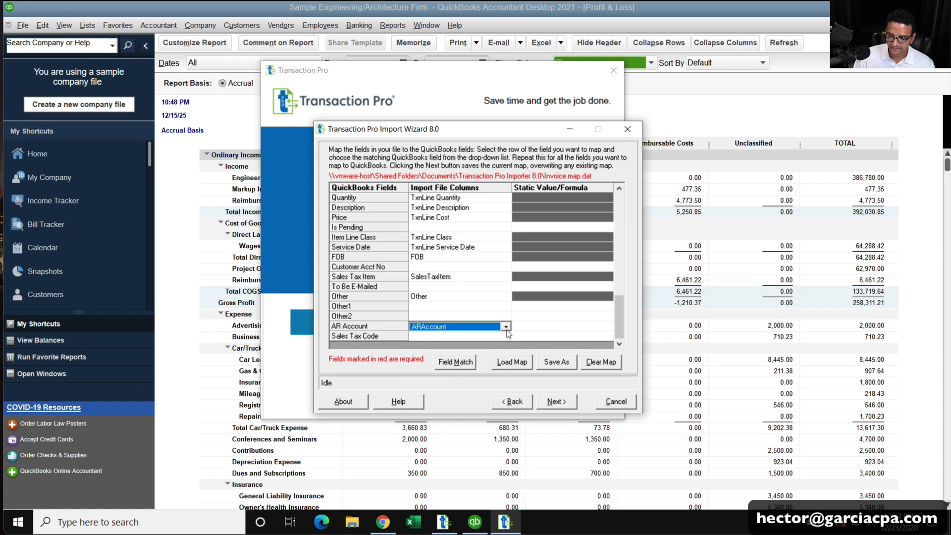
click(506, 336)
click(505, 336)
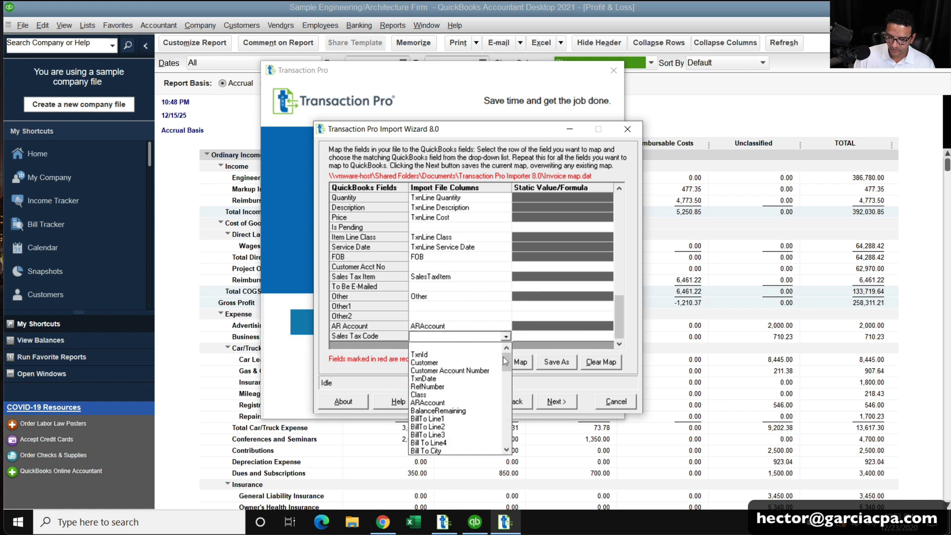
scroll(498, 390, down, 5)
scroll(499, 389, down, 3)
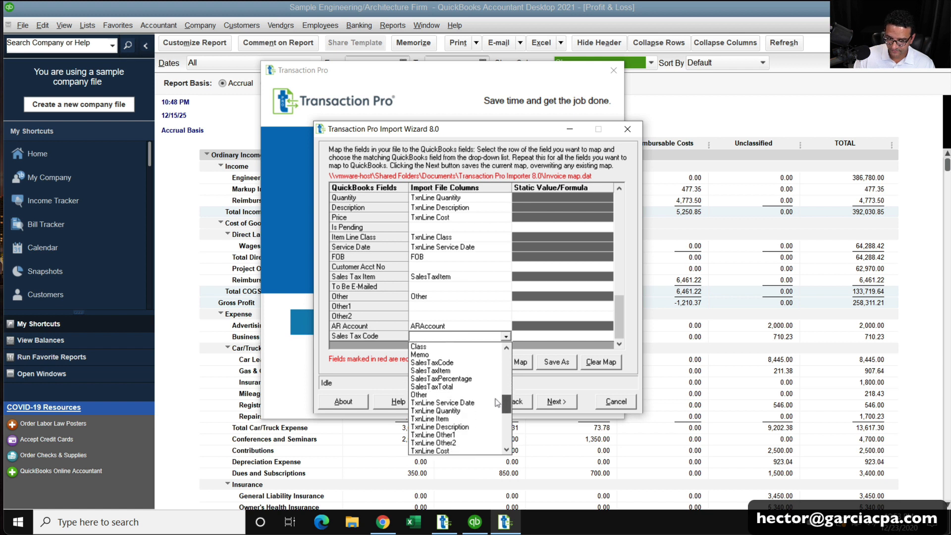
click(451, 363)
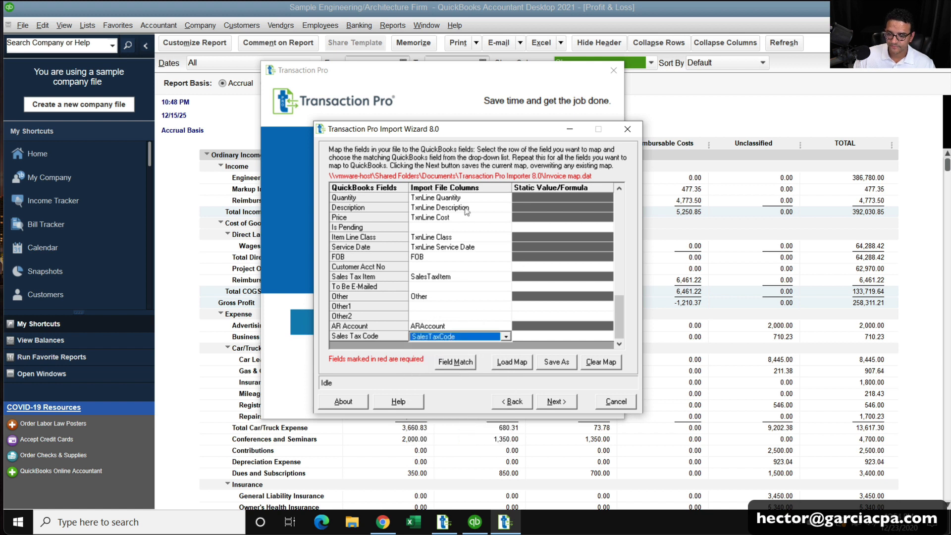
drag(620, 317, 614, 203)
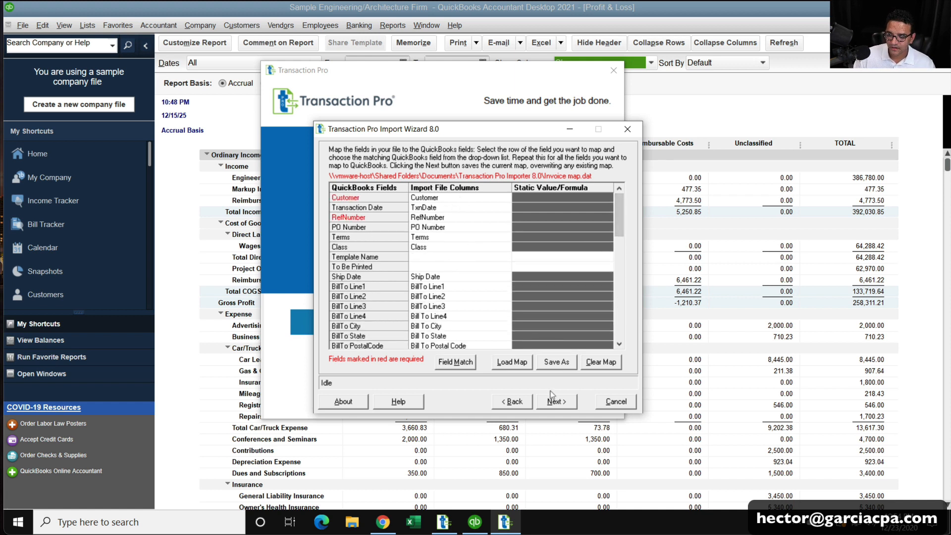
Save the field map as 'Sample Invoice Mapping'.
click(569, 366)
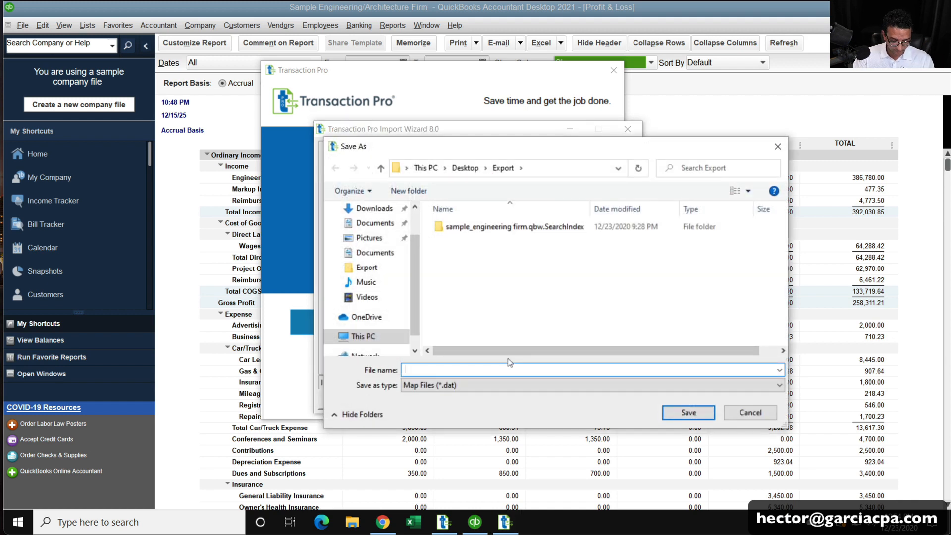
text(Sample I)
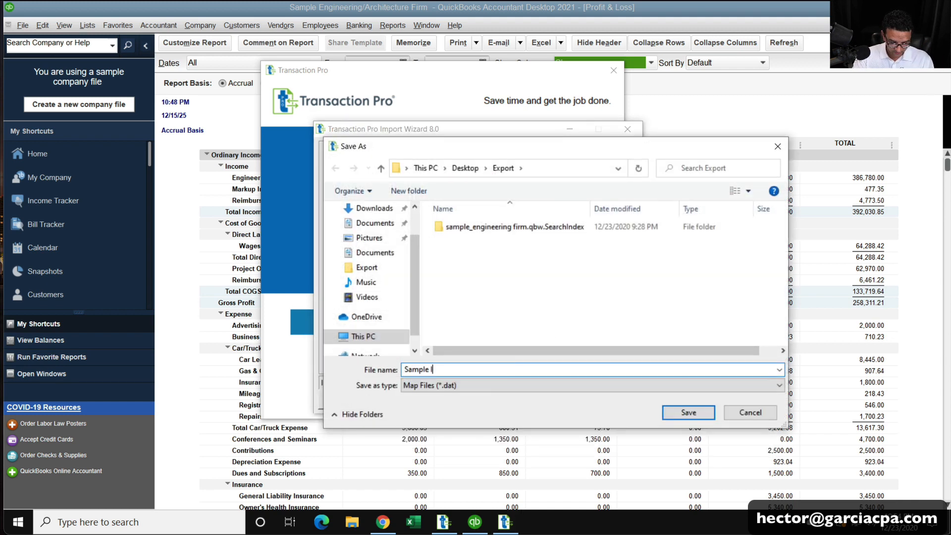
text(nvoice Mapping)
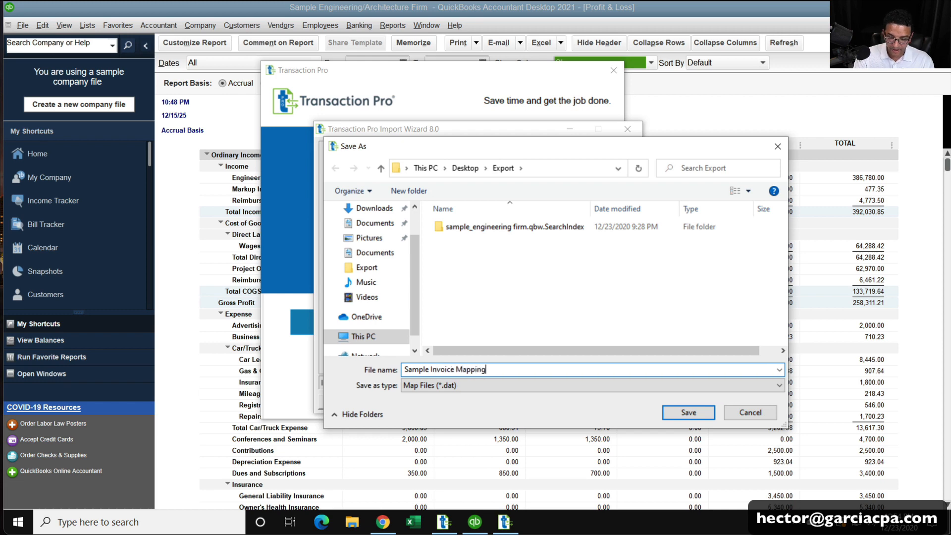
key(Return)
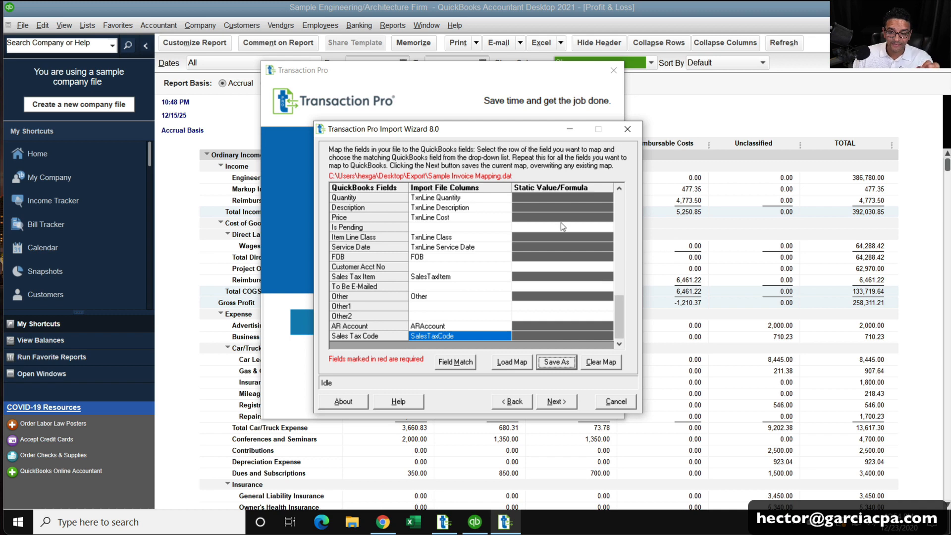
Load the saved Sample Invoice Mapping.dat map back into the wizard.
click(513, 364)
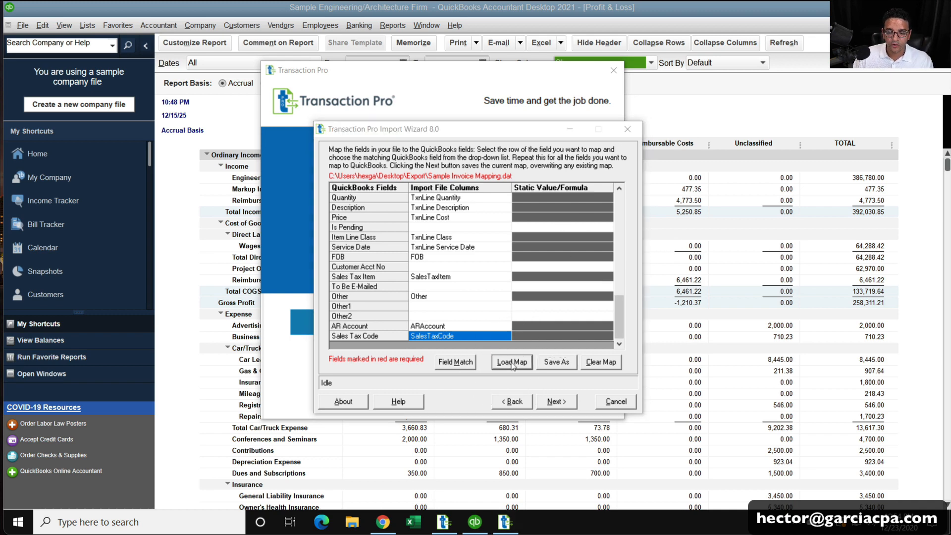
click(485, 241)
click(683, 413)
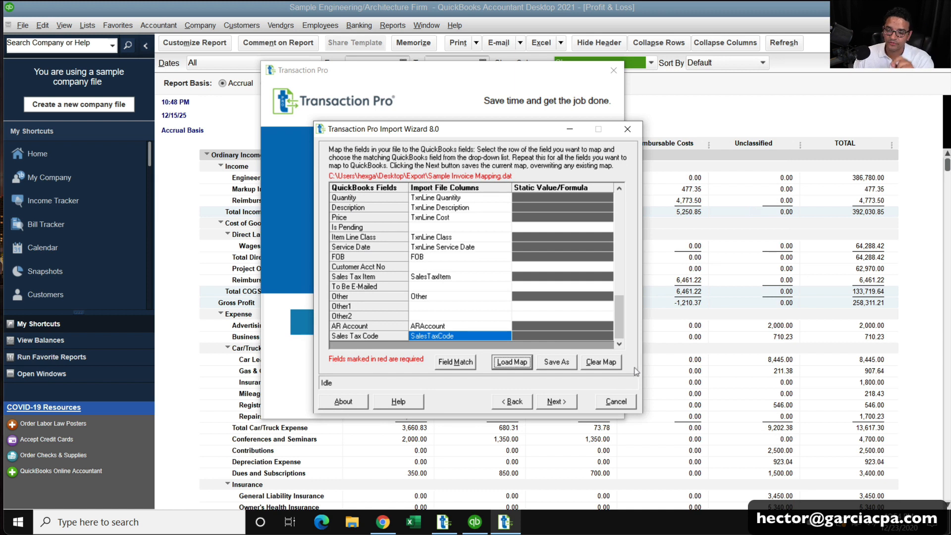
Run the invoice import, acknowledge completion, close the transfer log and exit the wizard.
click(556, 402)
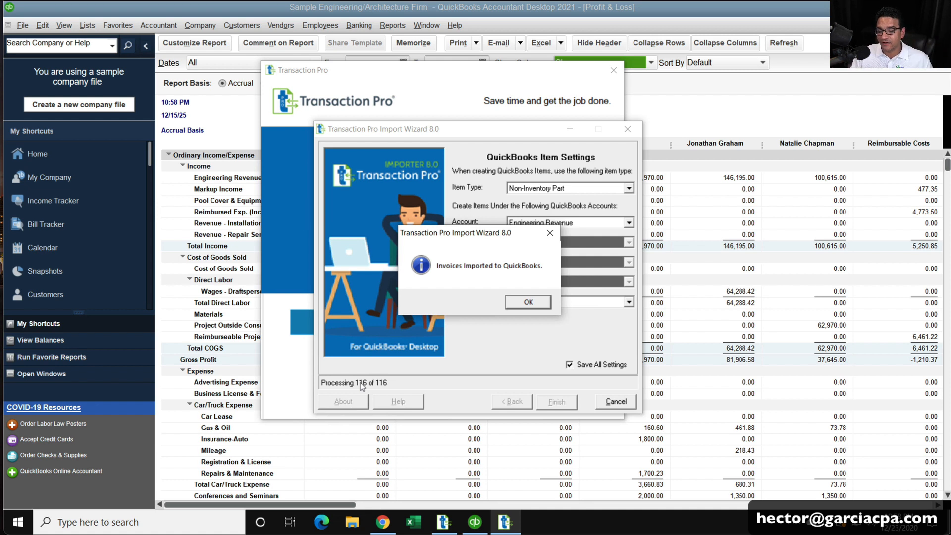
click(529, 302)
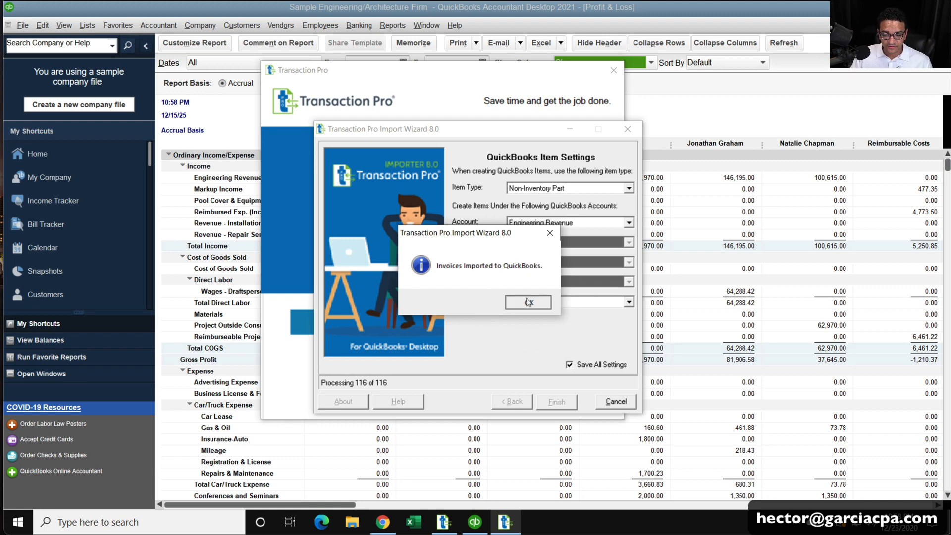
click(633, 392)
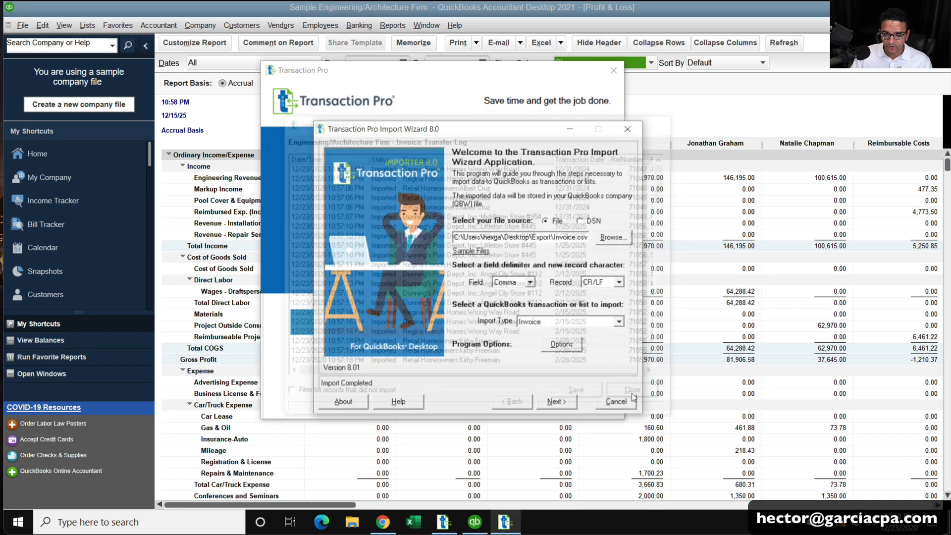
click(616, 401)
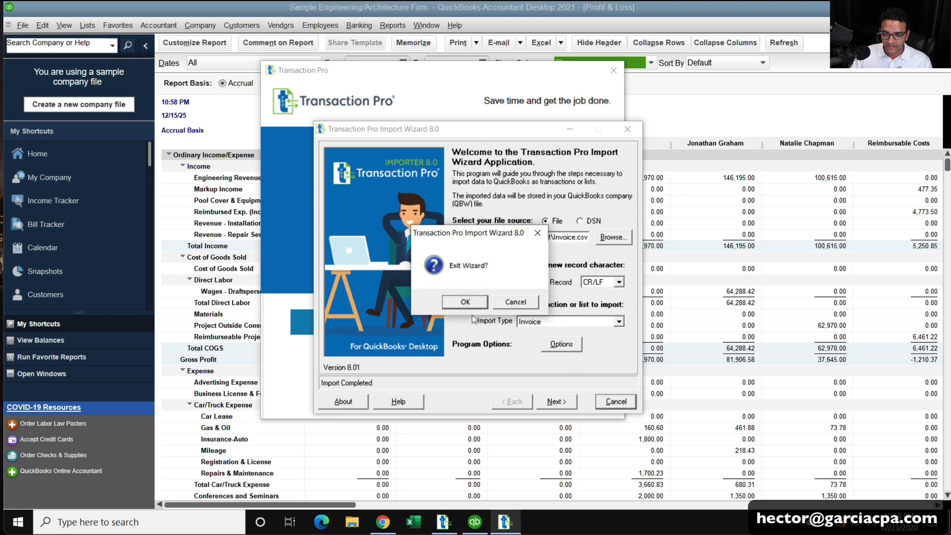
click(466, 303)
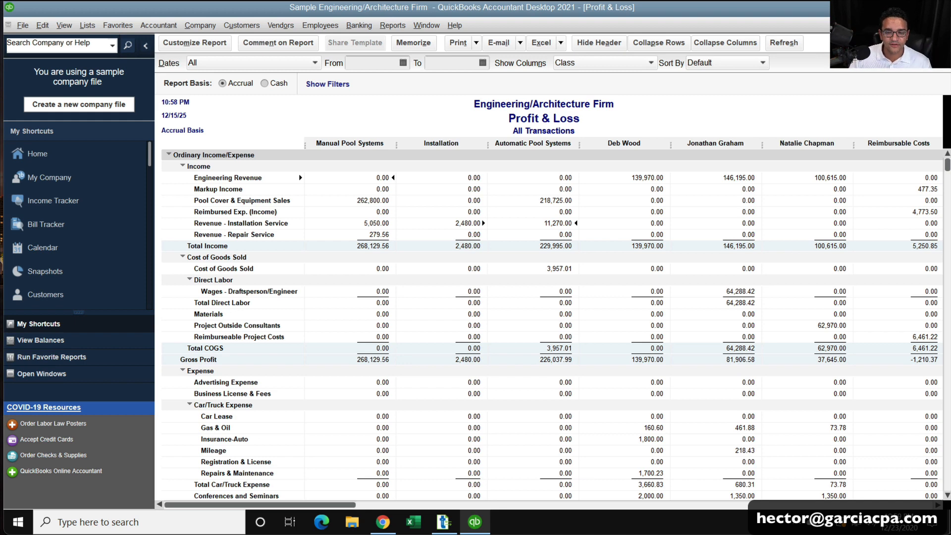
Open the Class List and create a new class named OLD FILE.
click(88, 26)
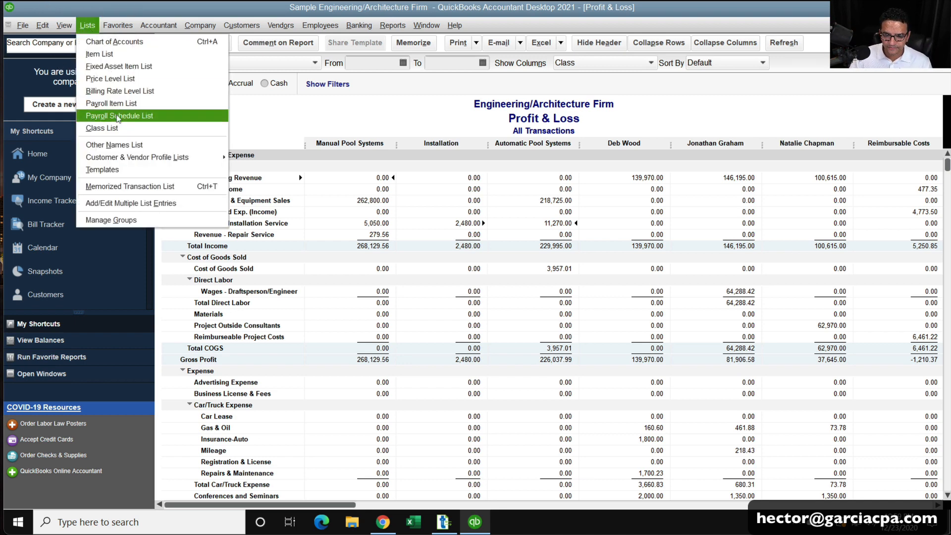
click(102, 128)
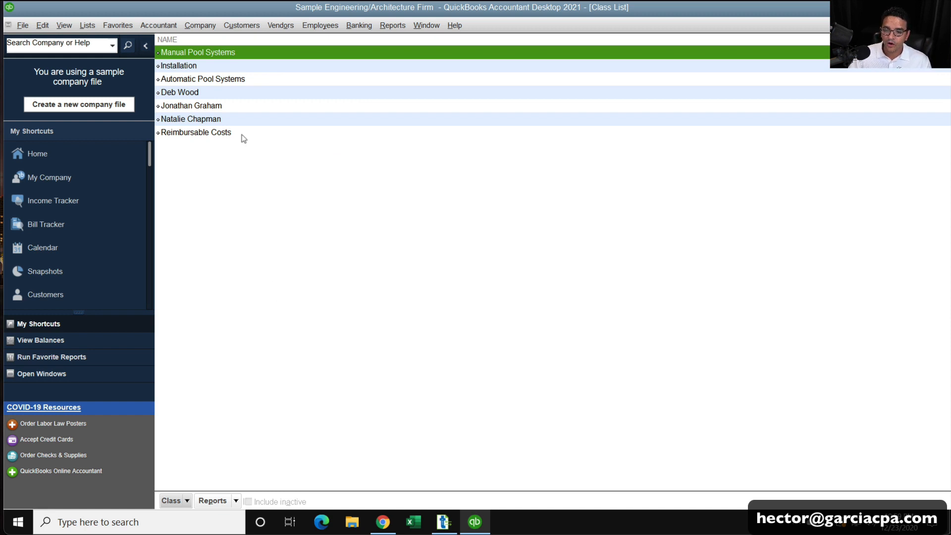
click(187, 500)
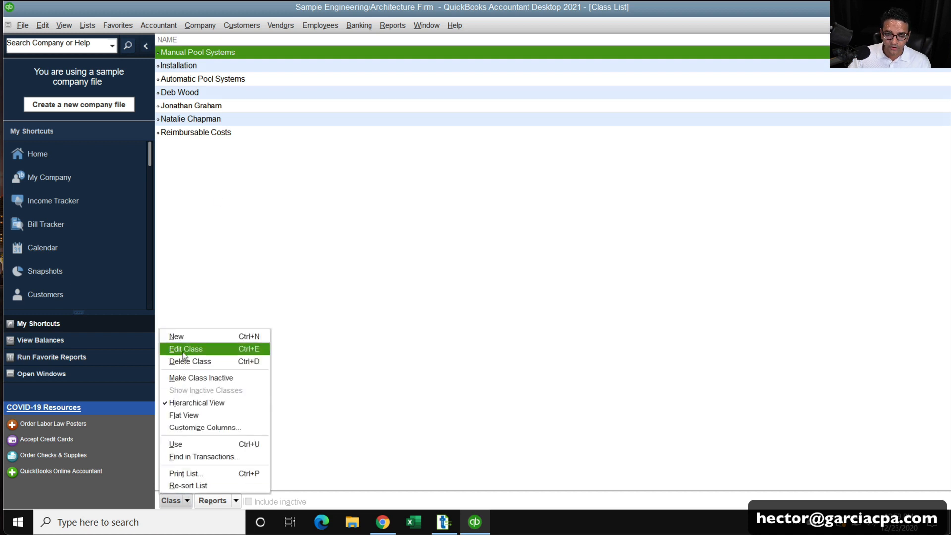
click(185, 337)
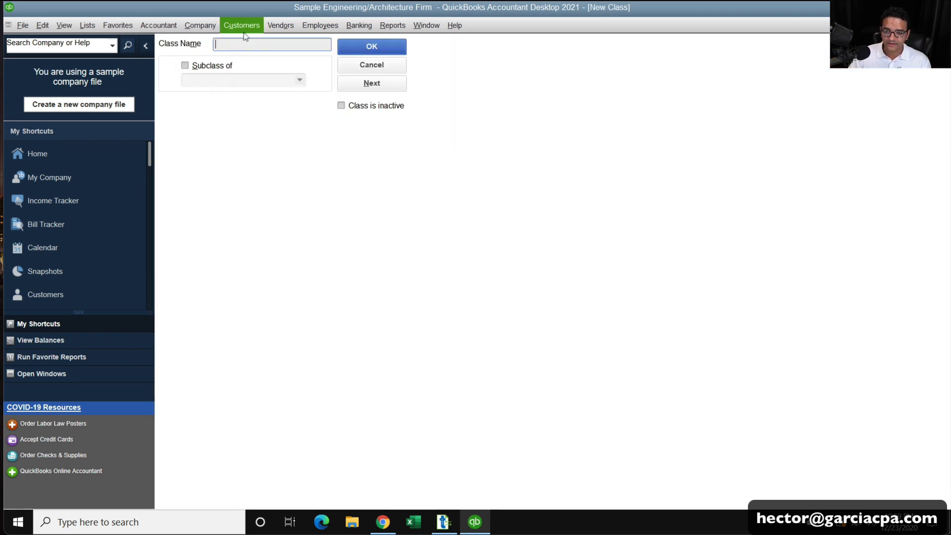
text(OLD FI)
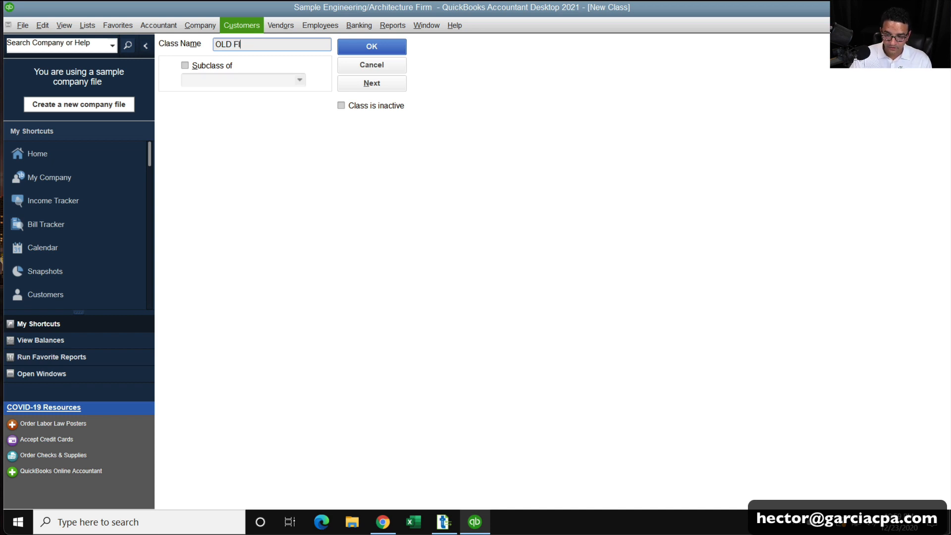
text(LE)
key(Return)
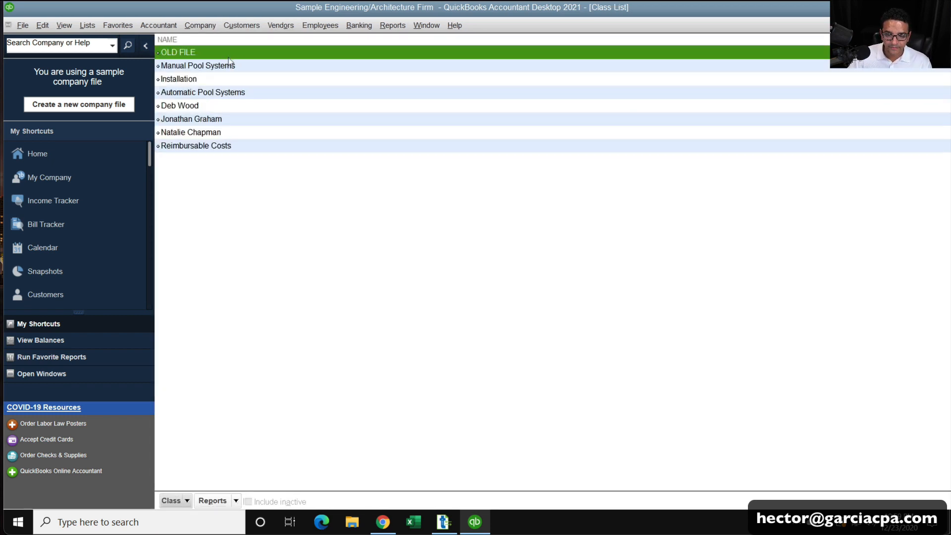
Make Manual Pool Systems a subclass of OLD FILE.
click(227, 66)
right_click(228, 66)
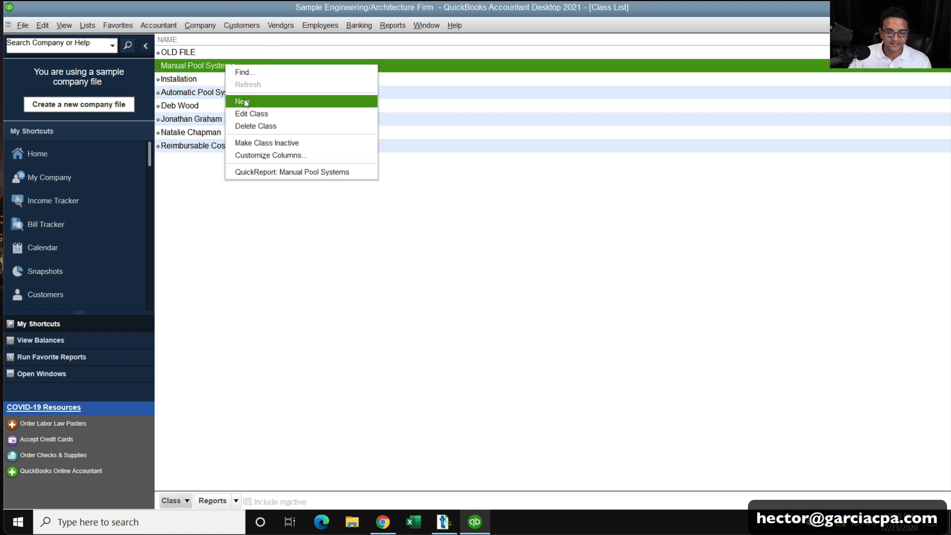
click(252, 115)
click(215, 69)
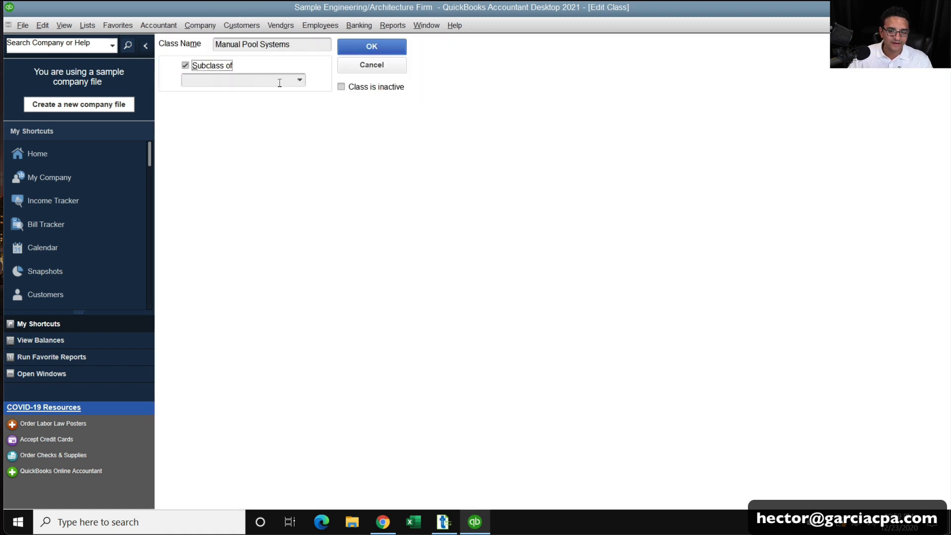
click(302, 80)
click(226, 123)
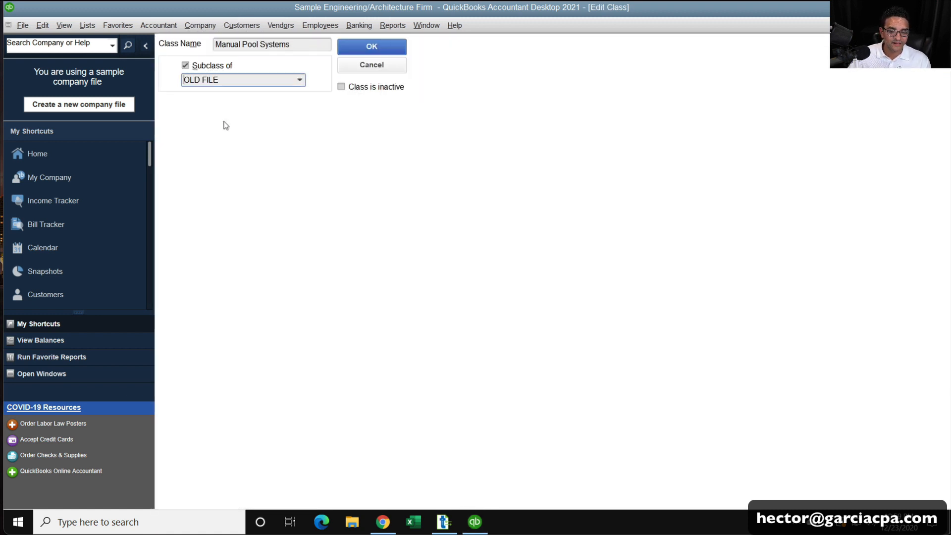
click(379, 46)
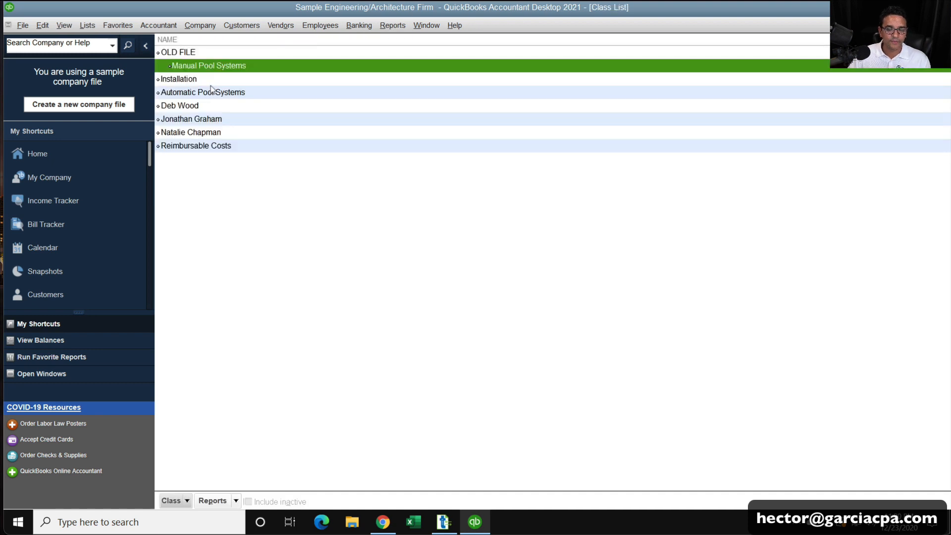
Make Installation a subclass of OLD FILE.
right_click(211, 80)
click(223, 132)
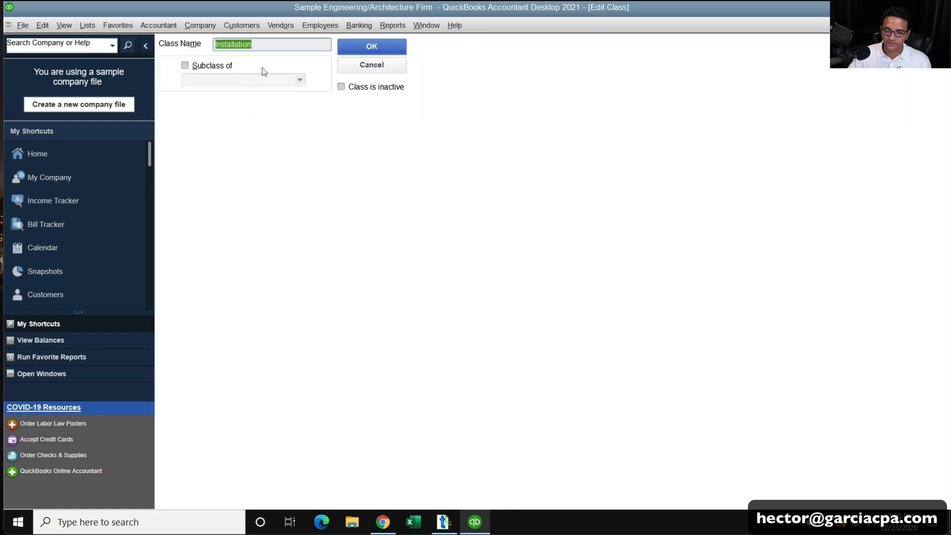
click(212, 66)
click(300, 81)
click(208, 178)
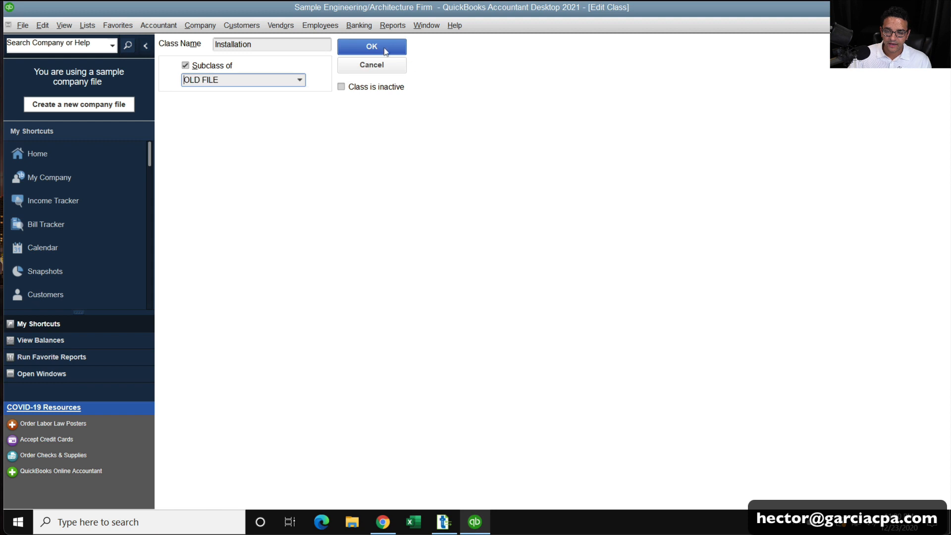
click(384, 46)
Make Automatic Pool Systems a subclass of OLD FILE.
right_click(235, 96)
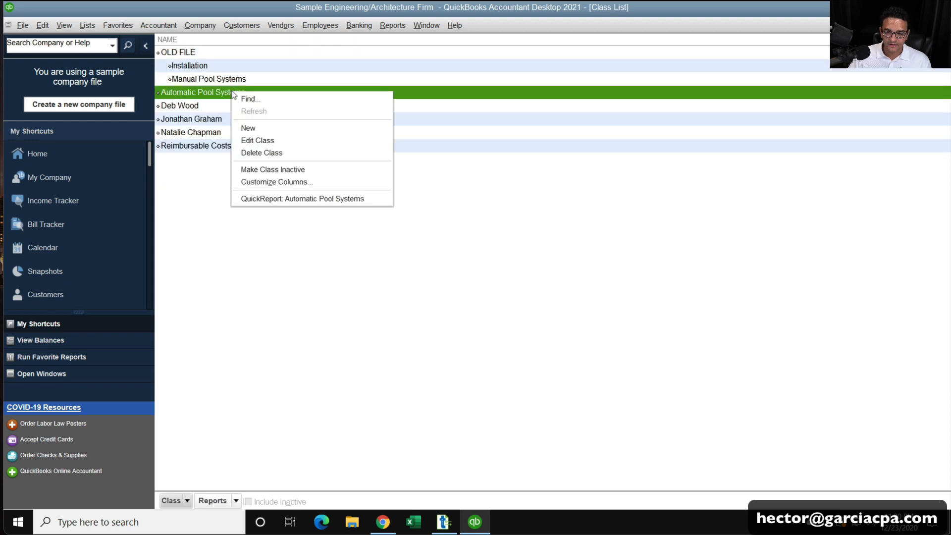
click(248, 140)
click(210, 66)
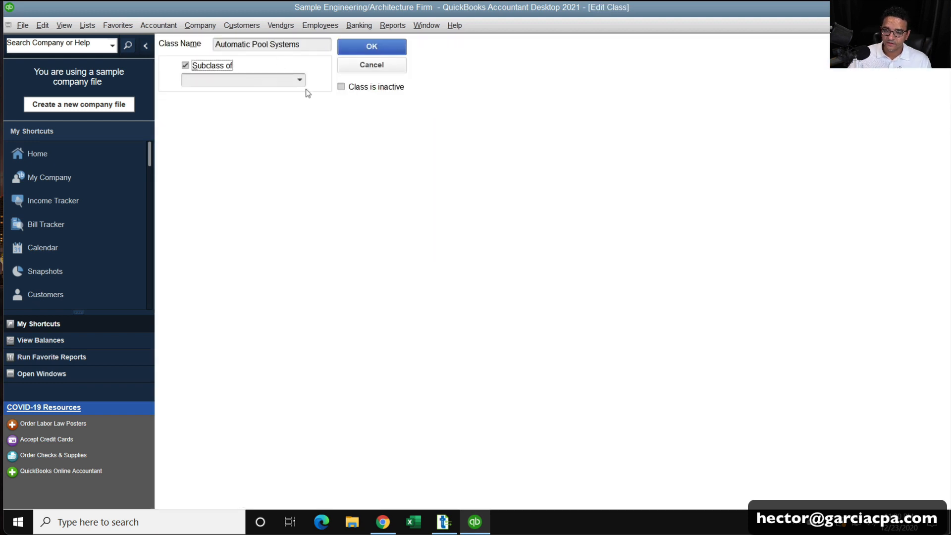
click(300, 80)
click(208, 122)
click(354, 53)
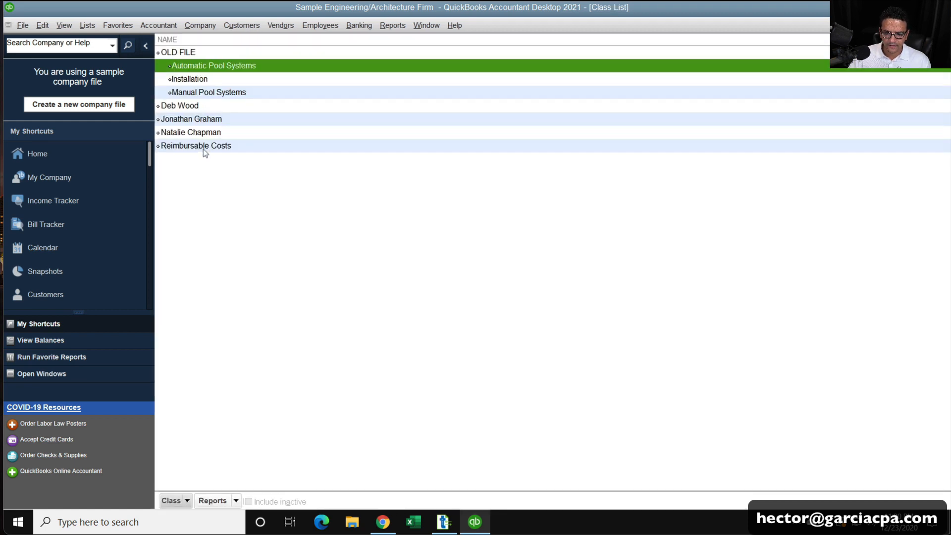
click(205, 148)
right_click(203, 149)
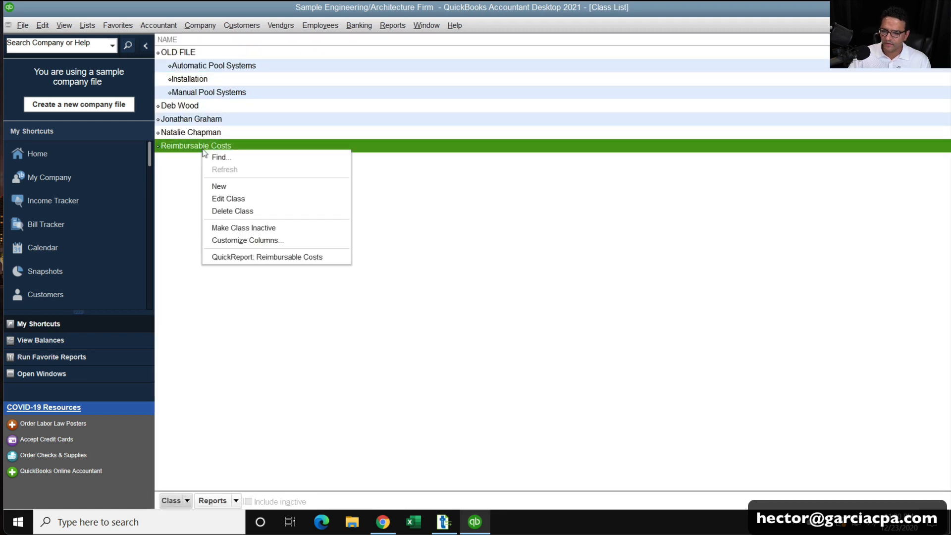
click(243, 202)
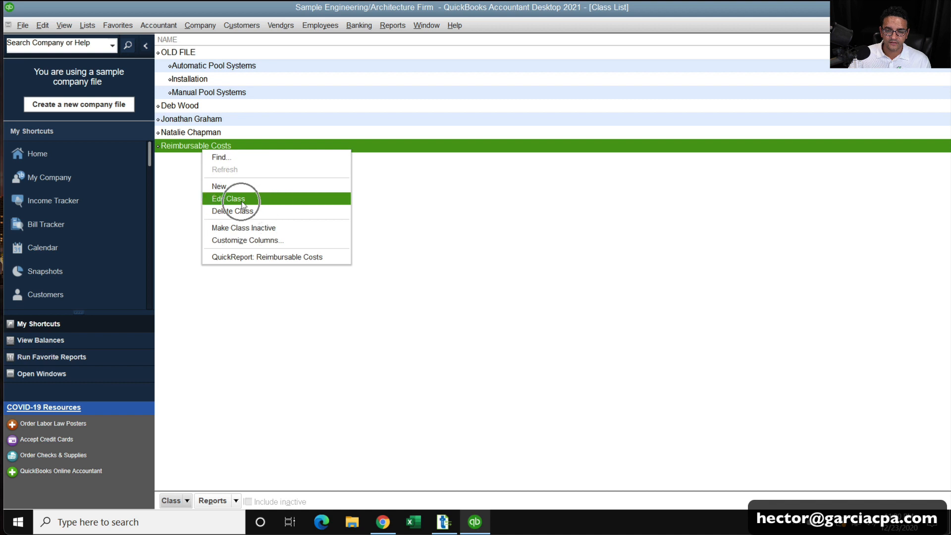
click(204, 109)
click(209, 133)
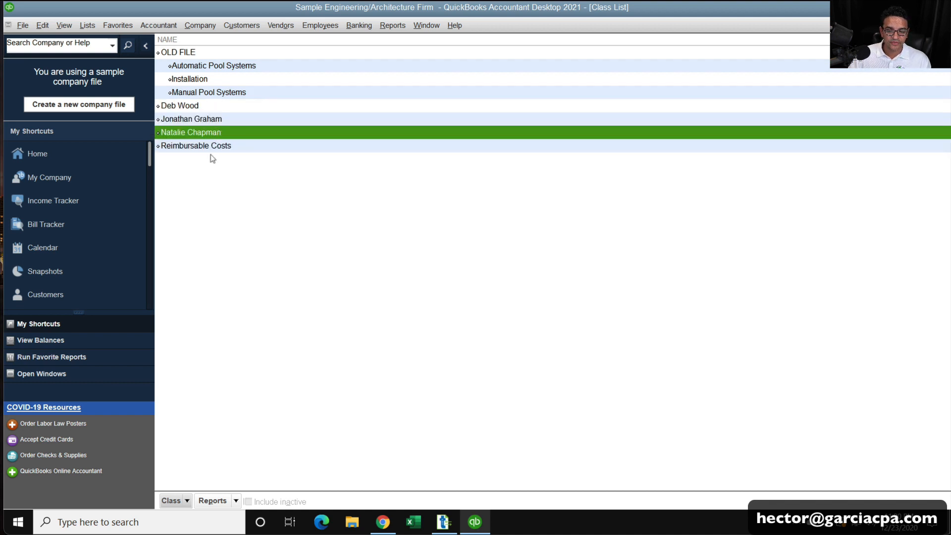
click(212, 150)
Create a new top-level class named NEW FILE.
right_click(229, 187)
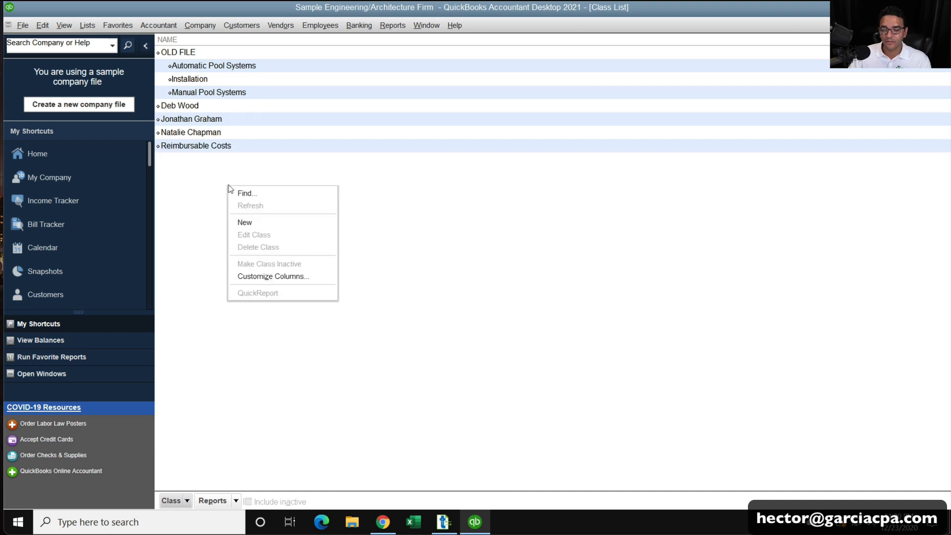
click(282, 223)
text(NEW FILE)
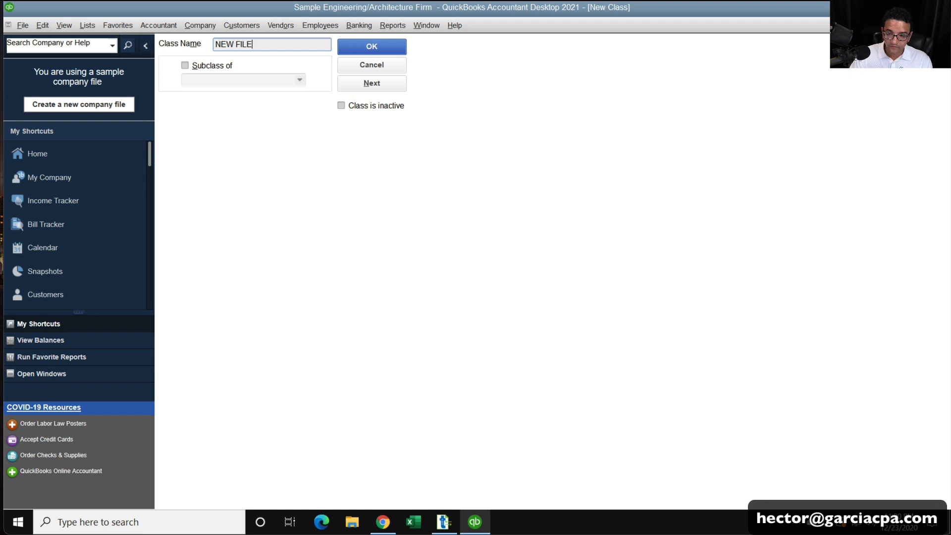
key(Return)
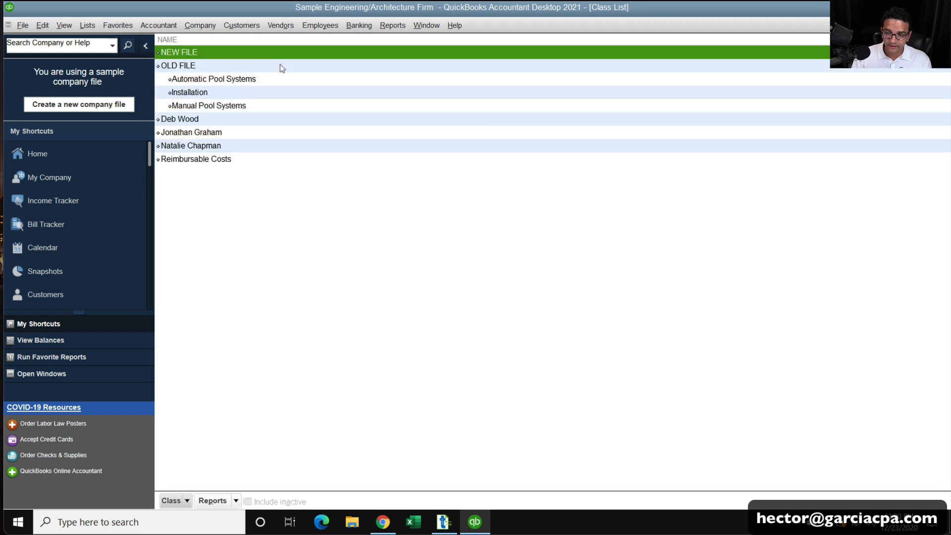
right_click(222, 123)
click(258, 171)
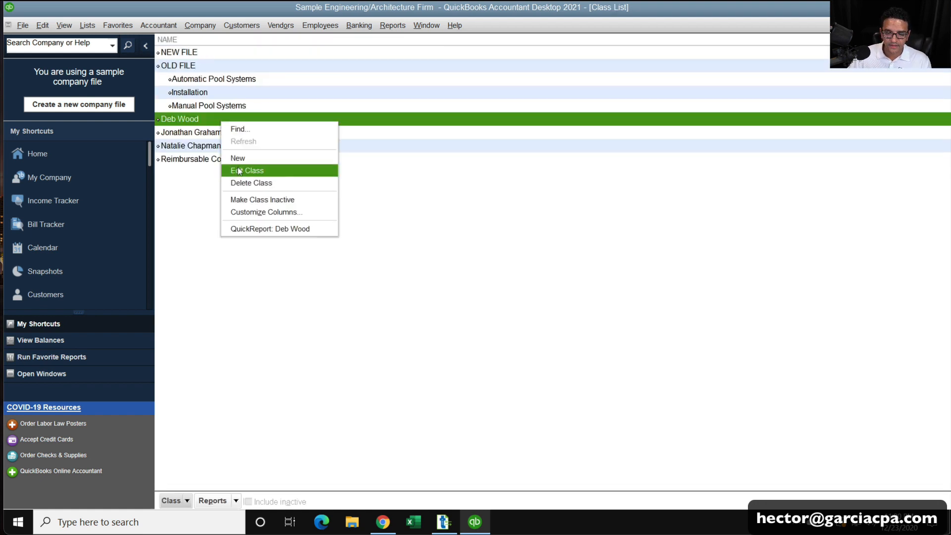
key(Tab)
click(242, 66)
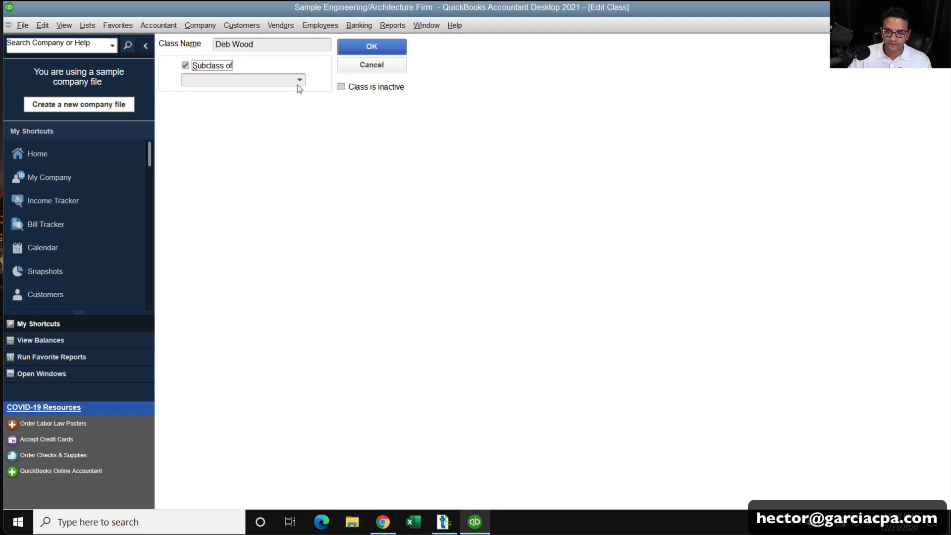
click(299, 82)
click(218, 121)
click(351, 45)
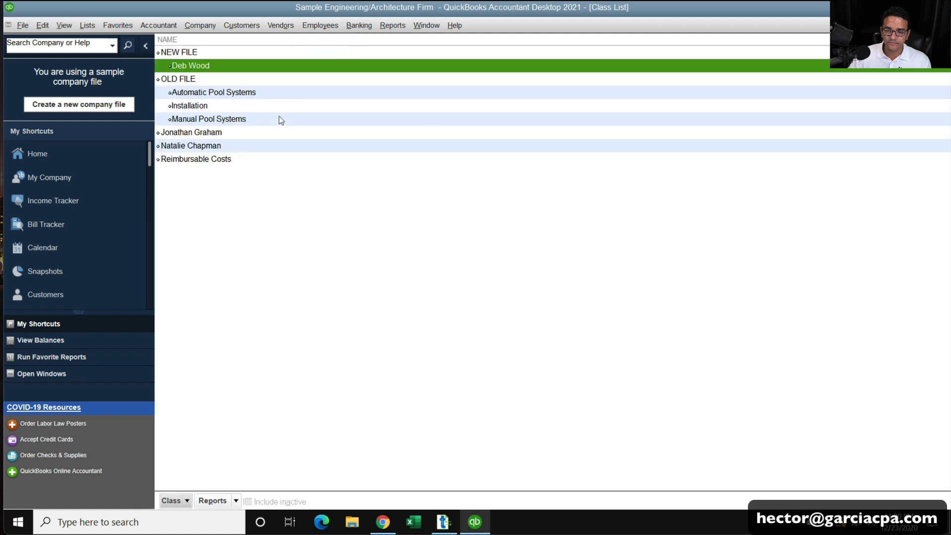
Rename the NEW FILE class to EXISTING FILE.
right_click(189, 52)
click(208, 103)
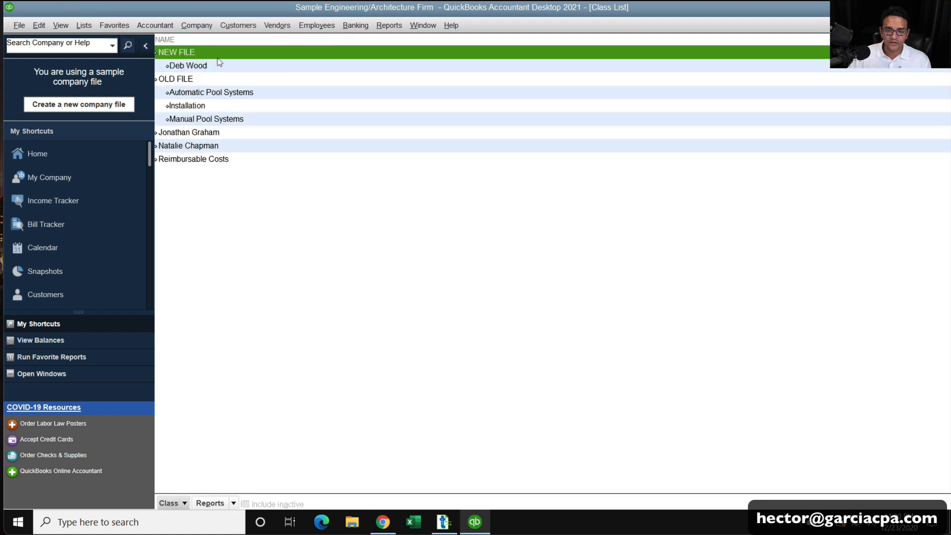
click(230, 46)
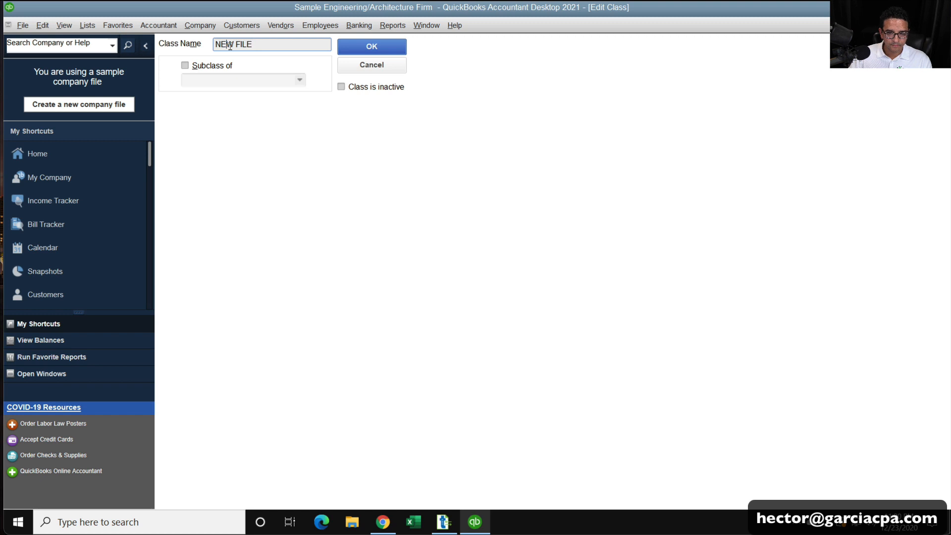
double_click(233, 45)
text(EXISTING)
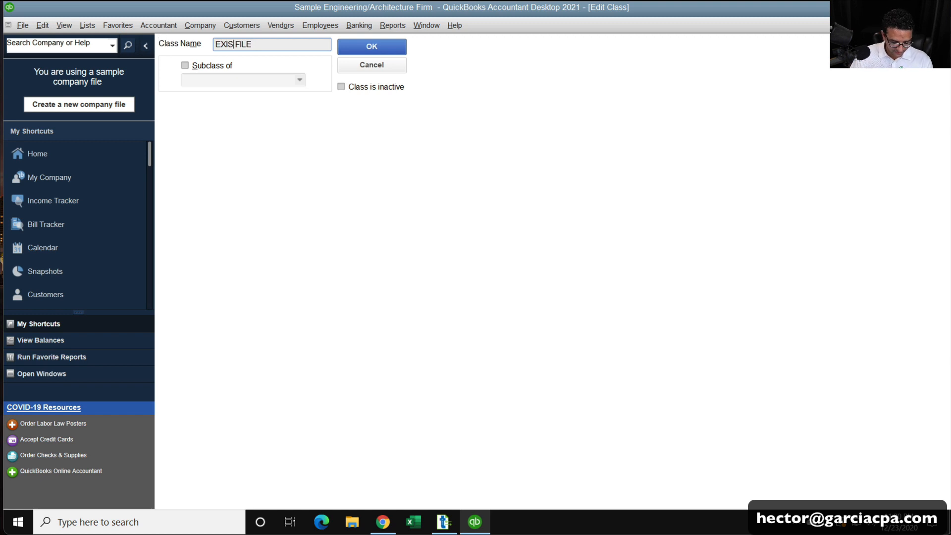
key(Return)
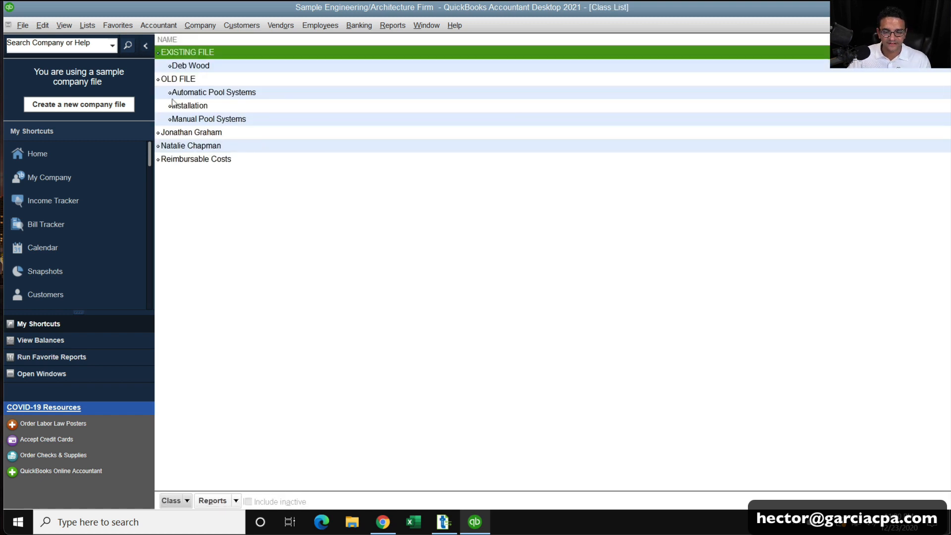
Move two remaining top-level classes under EXISTING FILE as subclasses.
right_click(185, 131)
click(214, 177)
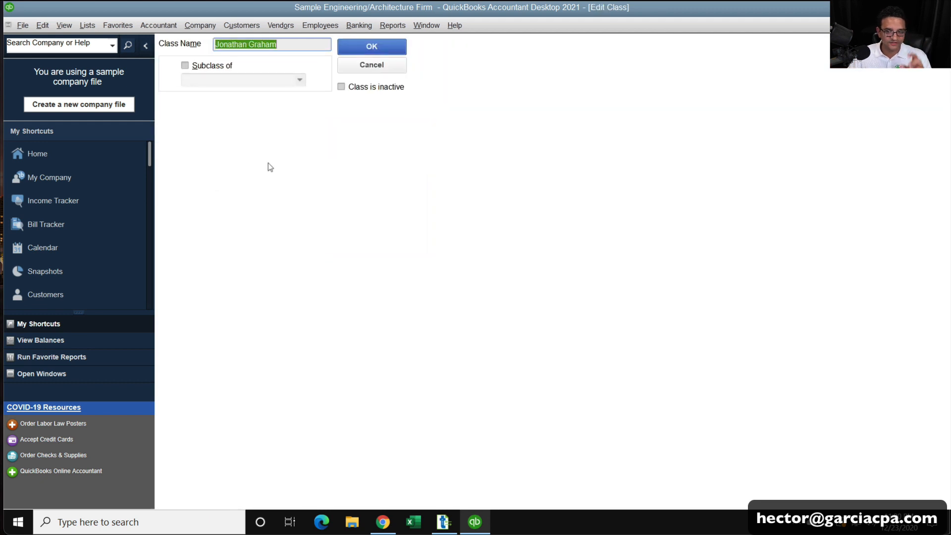
click(224, 68)
click(300, 81)
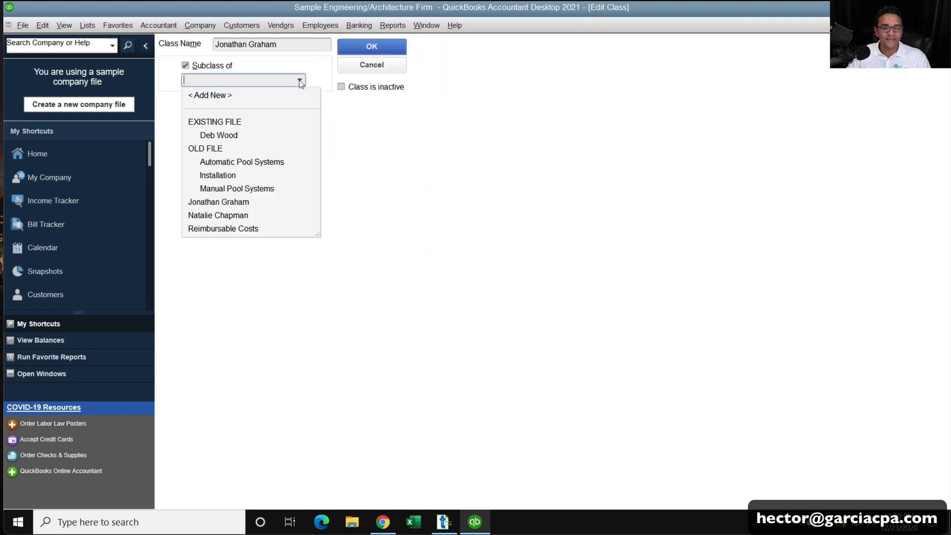
click(224, 123)
click(372, 46)
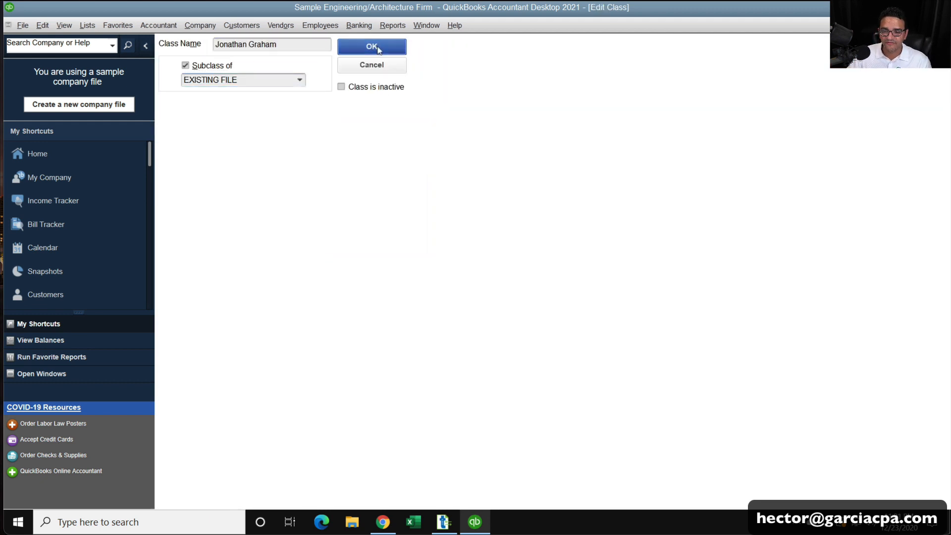
right_click(205, 146)
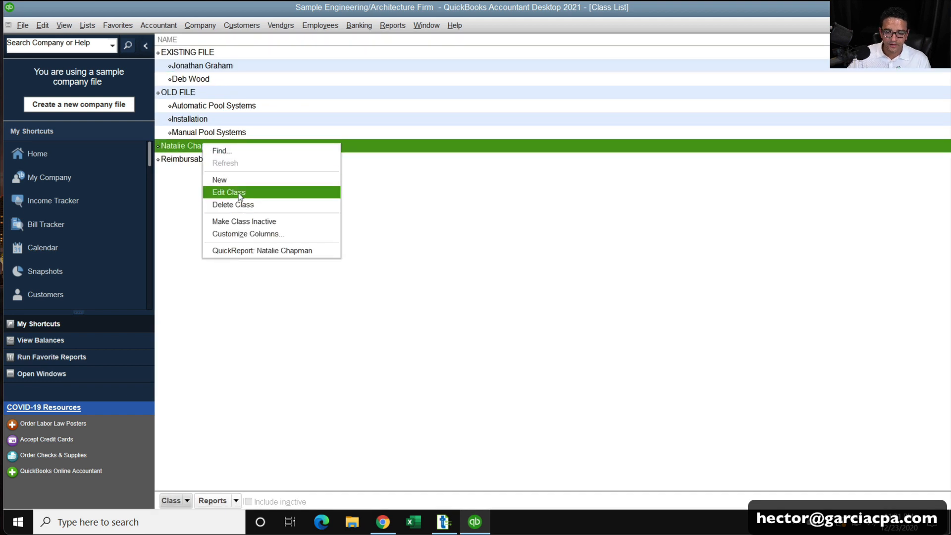
click(218, 191)
click(225, 69)
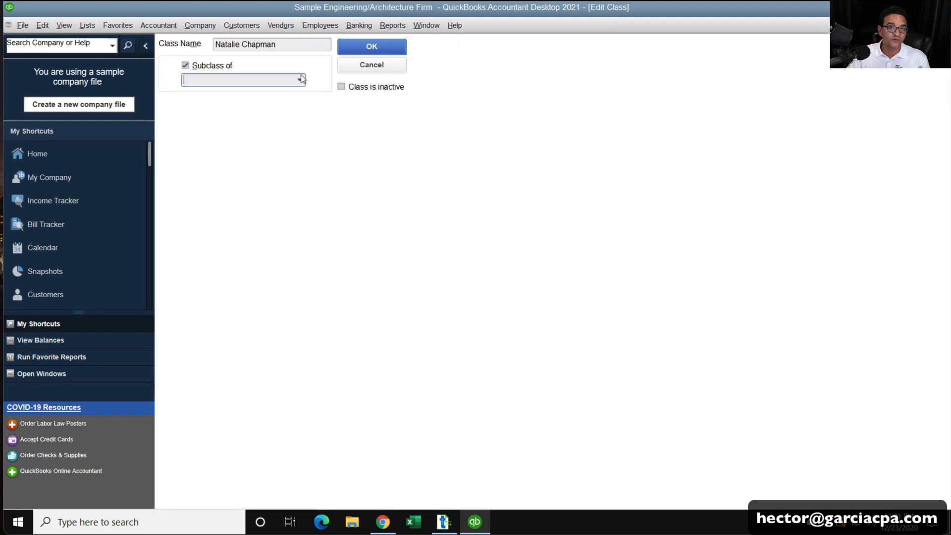
click(299, 80)
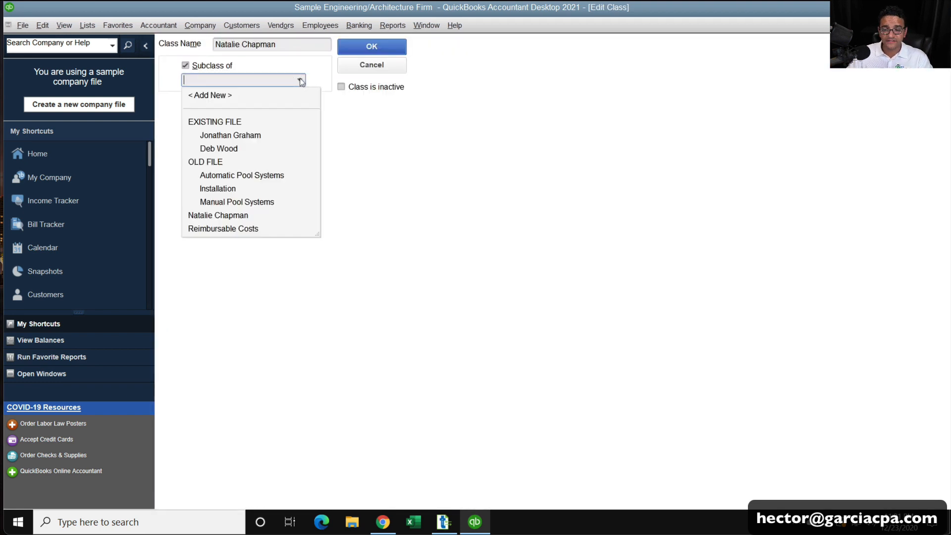
click(221, 122)
click(372, 46)
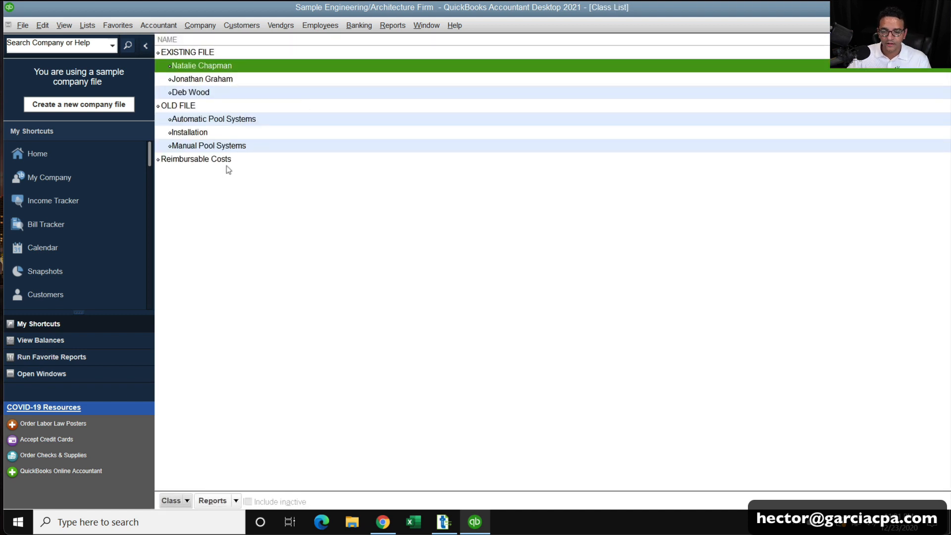
Make Reimbursable Costs a subclass of EXISTING FILE and close the Class List.
right_click(228, 161)
click(238, 208)
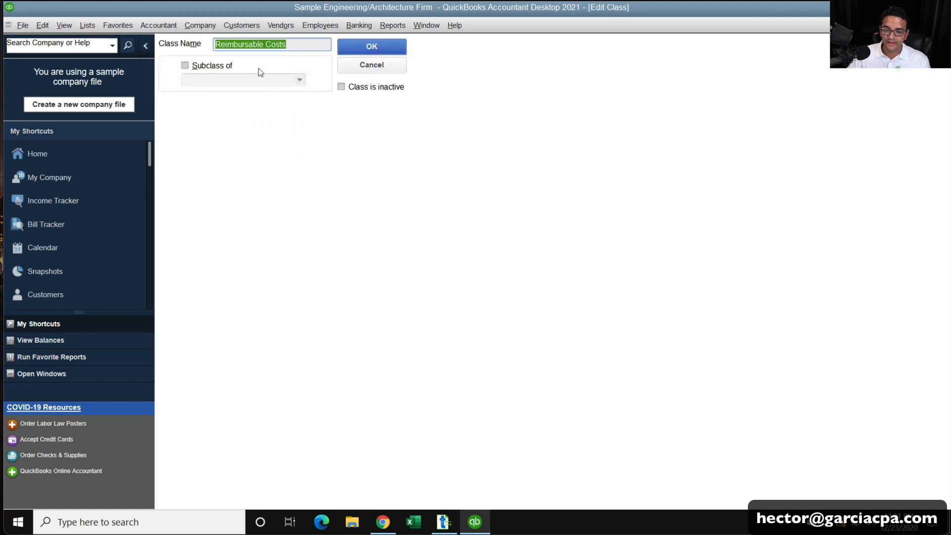
click(227, 65)
click(298, 80)
click(239, 119)
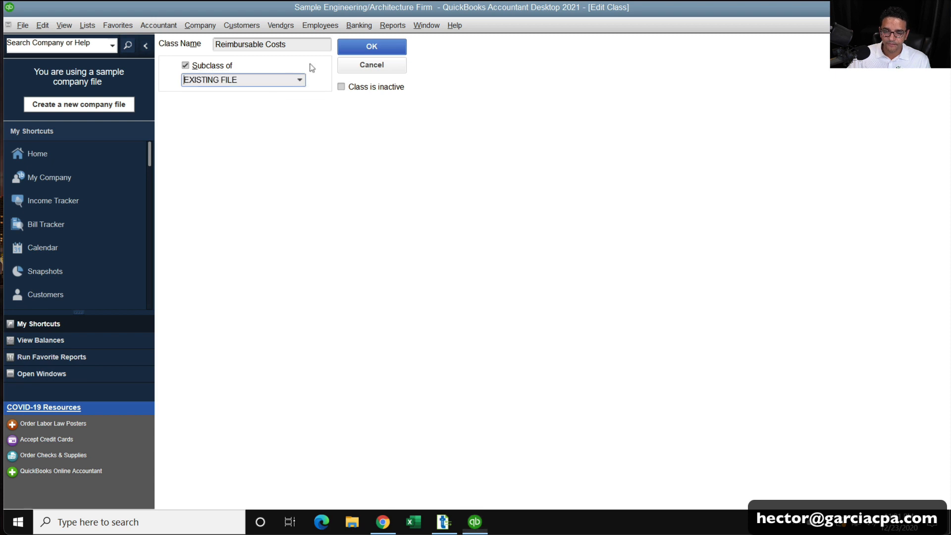
click(372, 46)
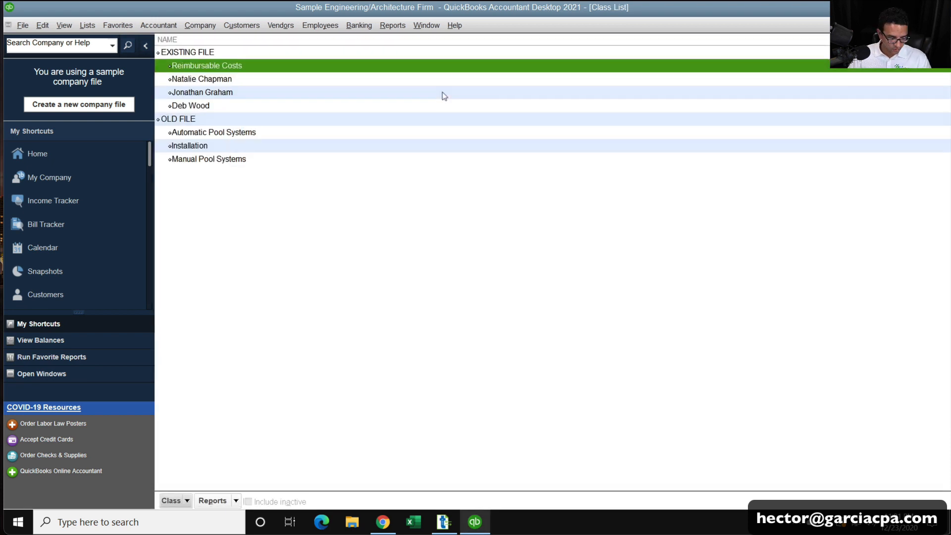
key(Escape)
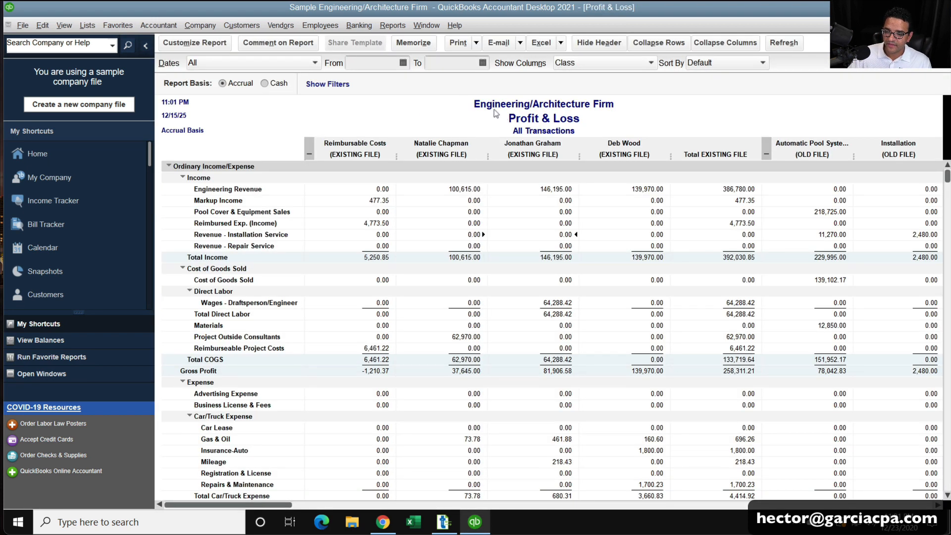
Collapse the Profit & Loss columns to EXISTING FILE and OLD FILE totals, then return to Transaction Pro.
click(746, 44)
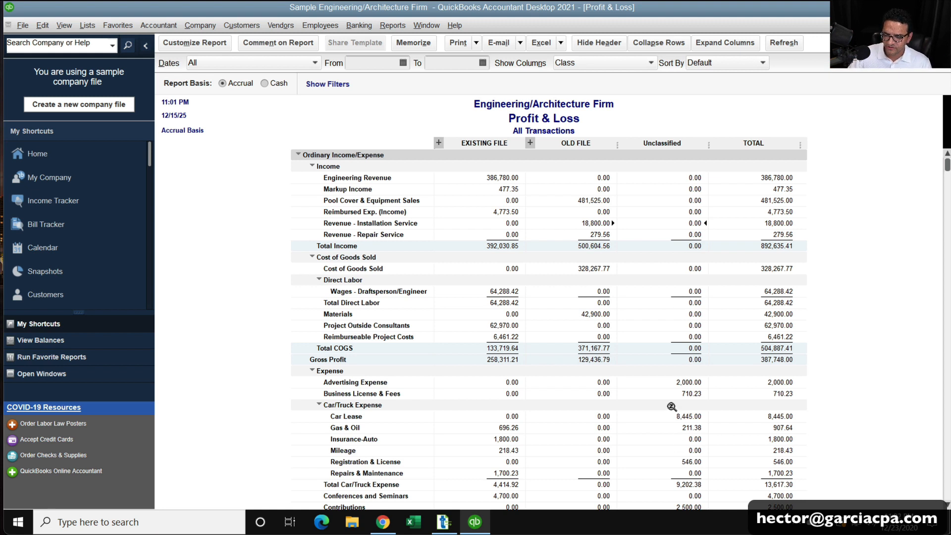
key(super+plus)
key(super+Escape)
key(ctrl)
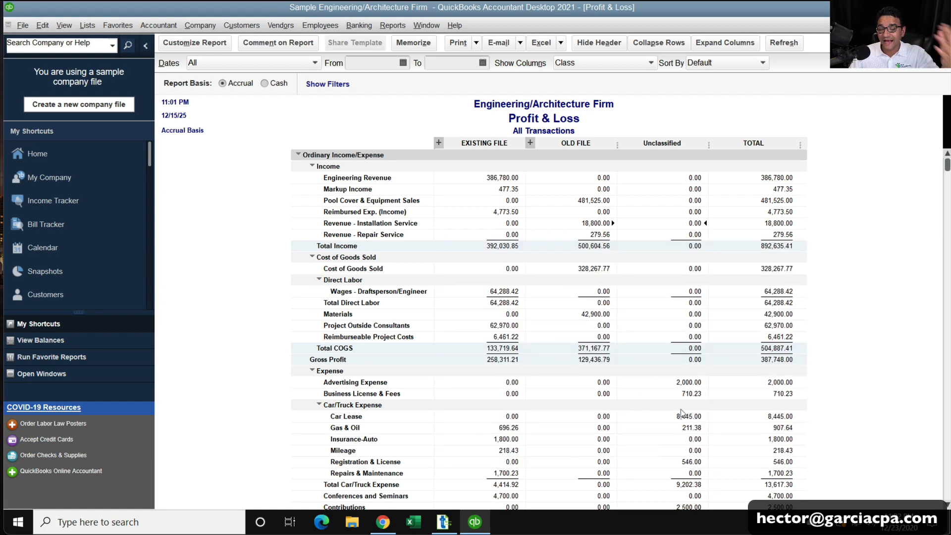
key(super+plus)
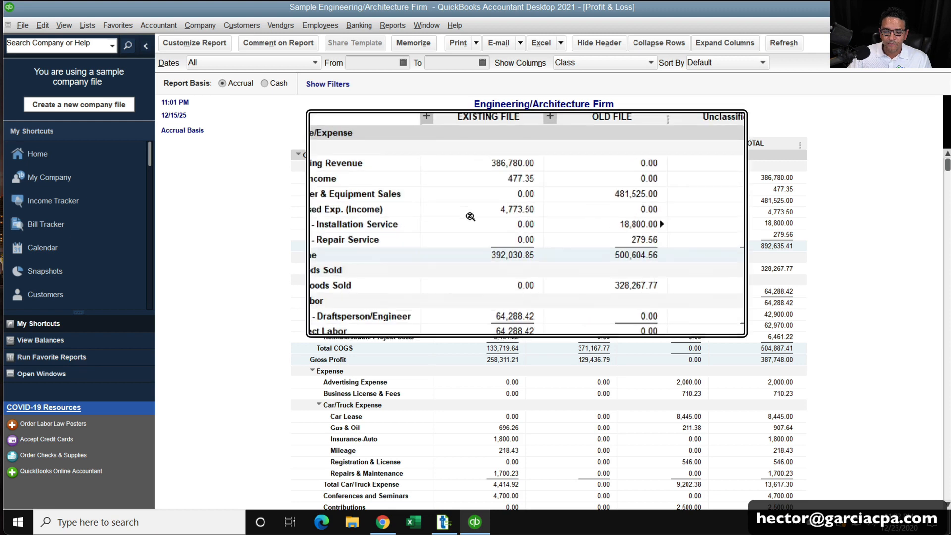
key(super+Escape)
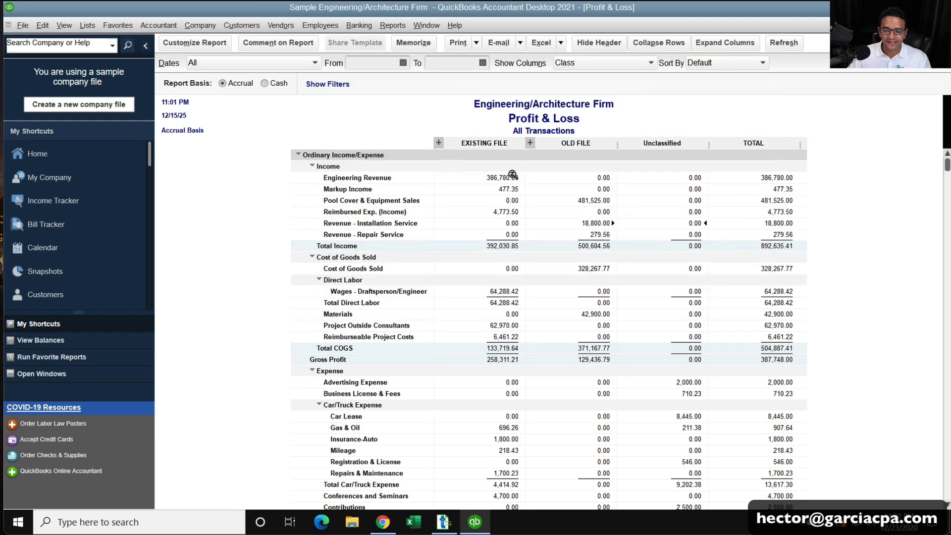
key(ctrl)
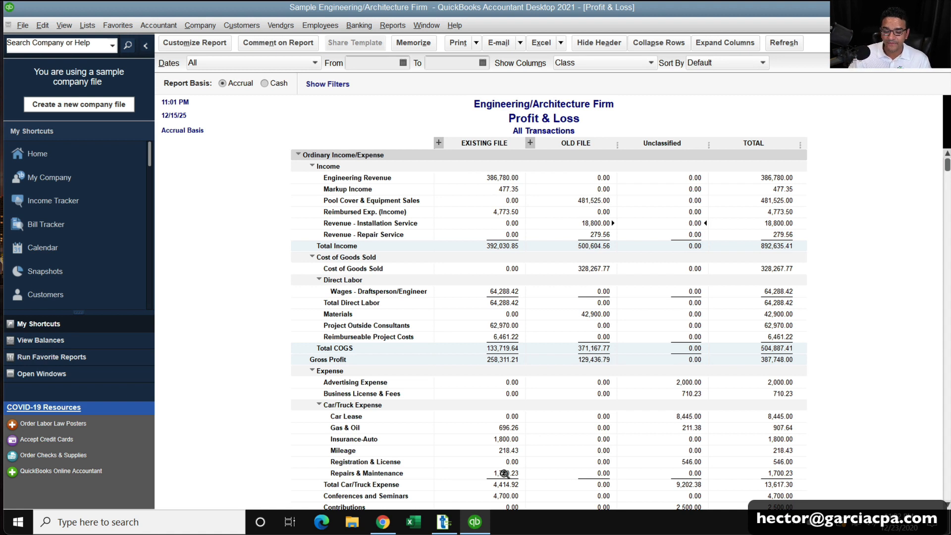
click(444, 522)
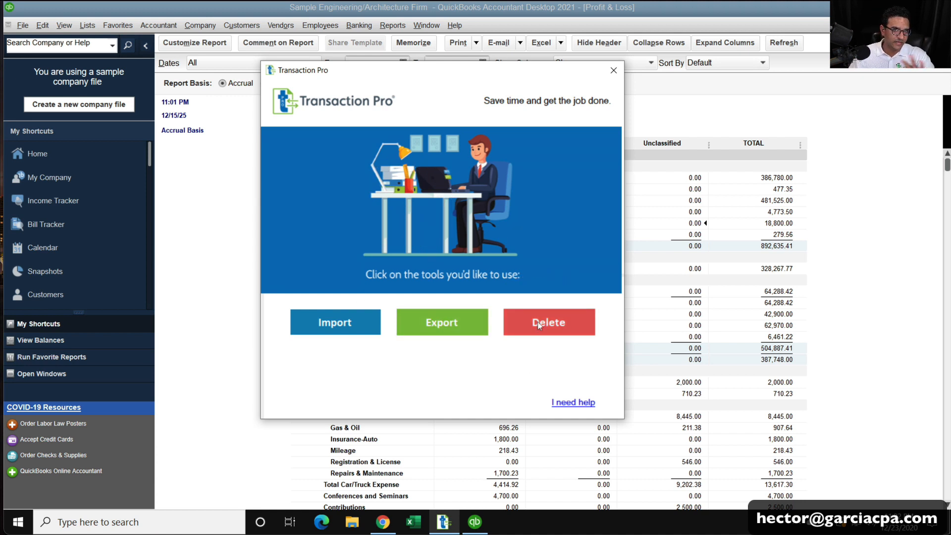
Launch the Import Wizard and follow its Sample Files link to the support article.
click(344, 325)
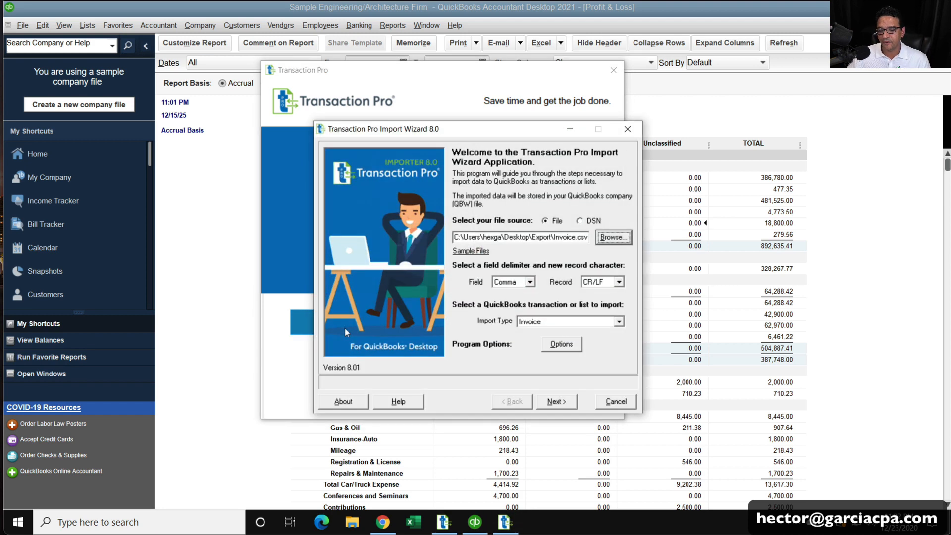
click(467, 251)
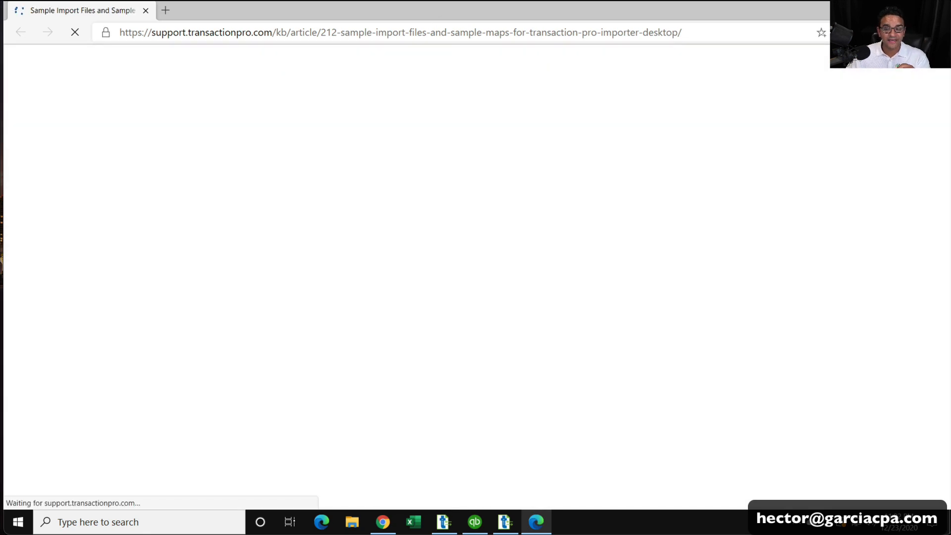
Download Transaction_Pro_Importer_Desktop_Sample_Import_Files.xlsx from the article's attachments and open it.
click(432, 30)
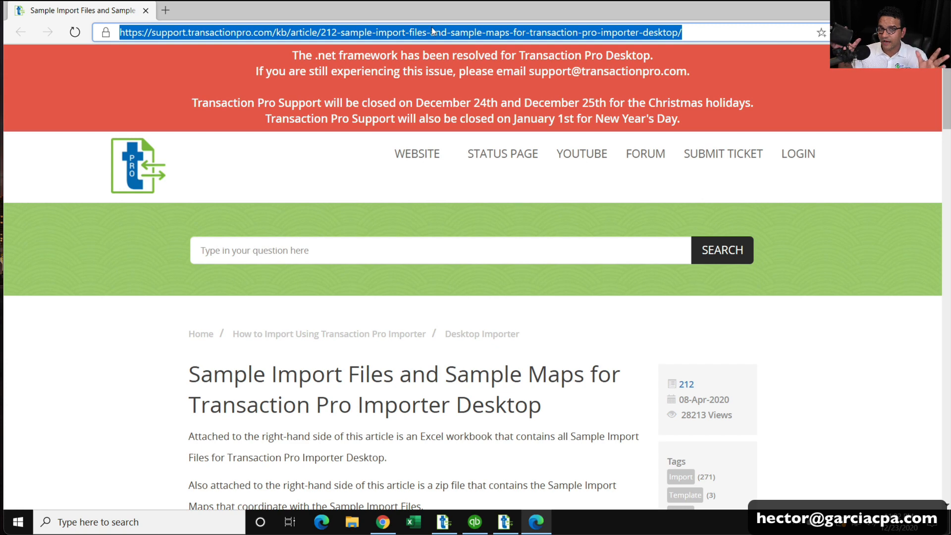
scroll(559, 238, down, 5)
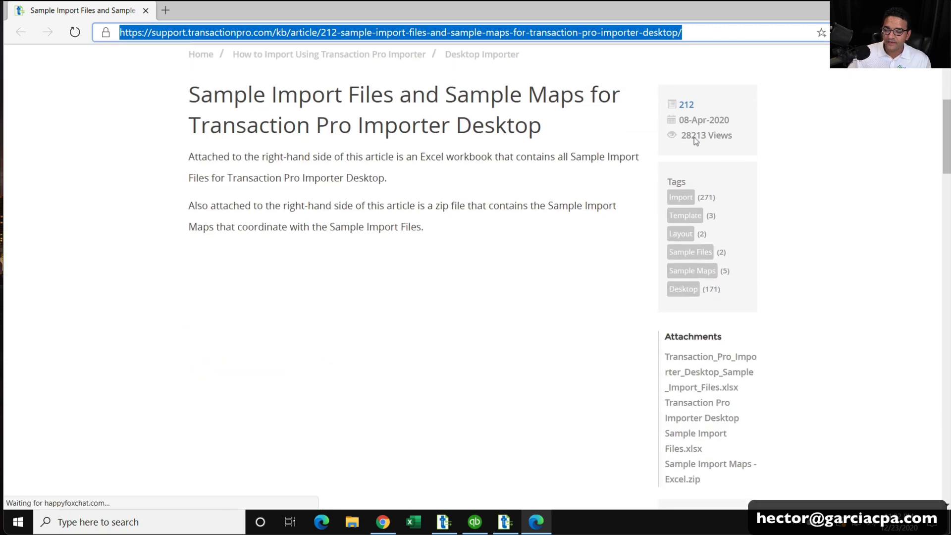
click(710, 371)
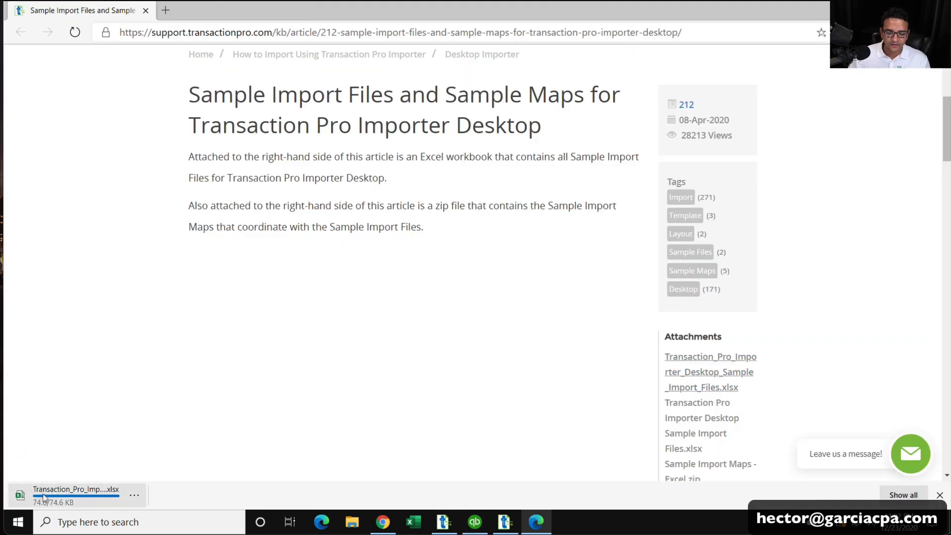
click(49, 494)
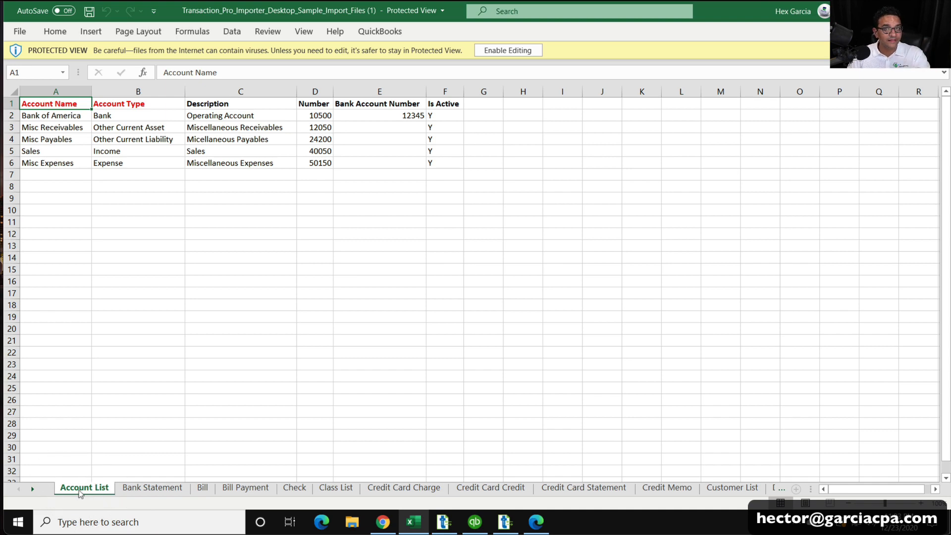
Review the Bank Statement, Bill and Bill Payment sheets, noting cell C3, then return to QuickBooks.
click(143, 489)
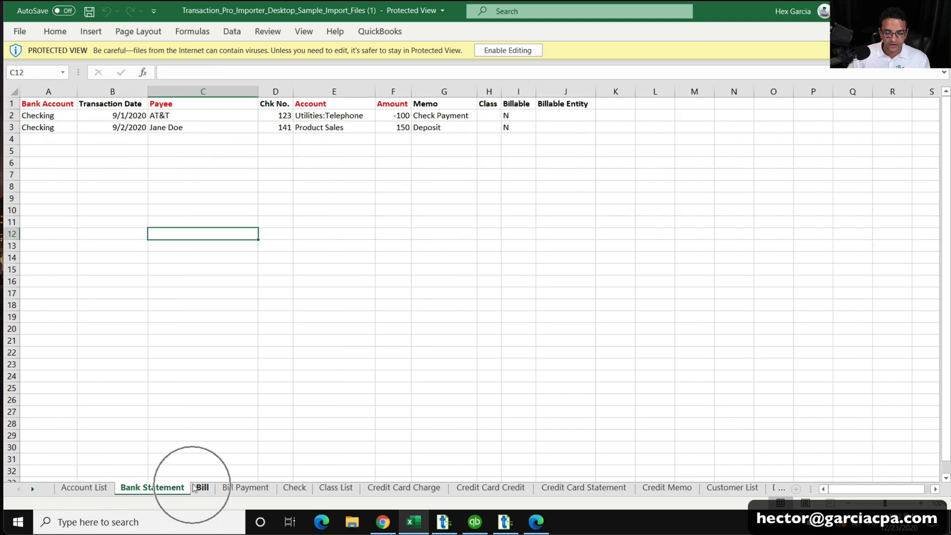
click(201, 488)
click(245, 488)
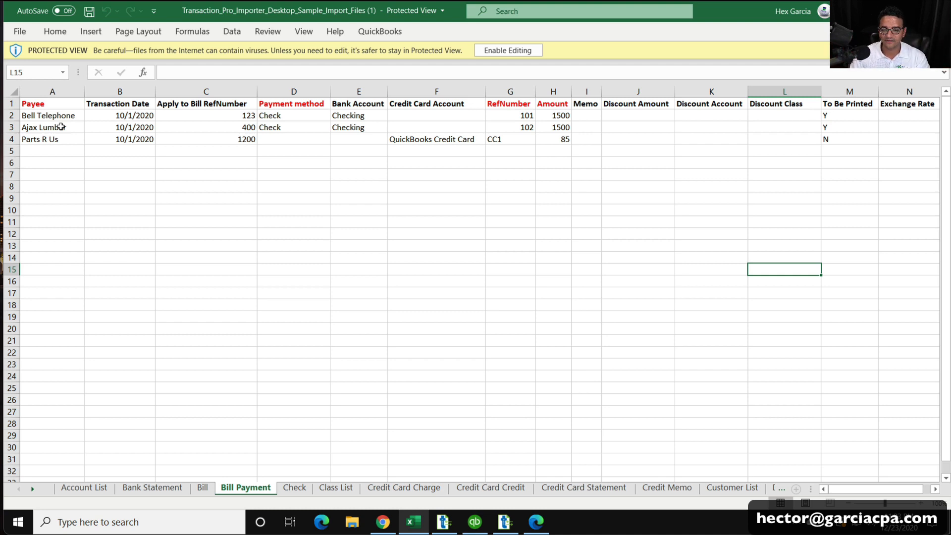
click(244, 127)
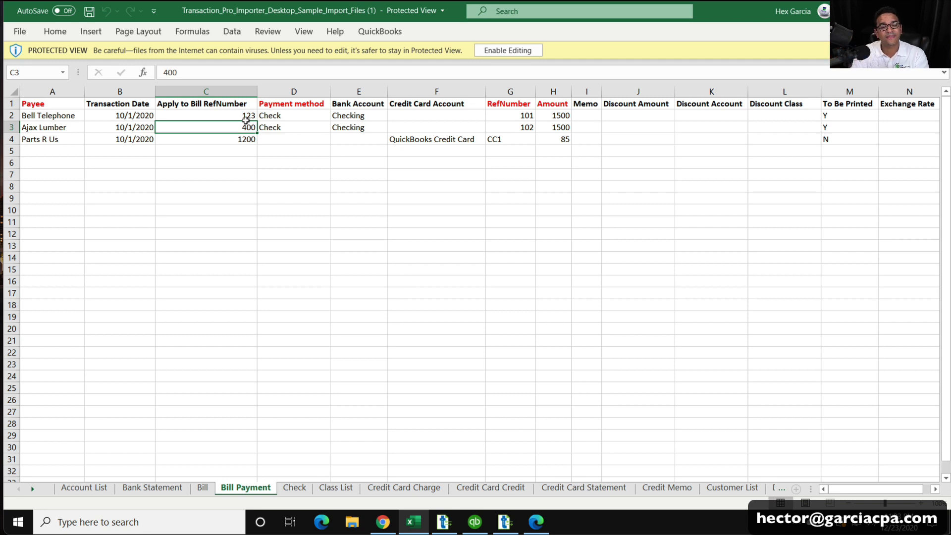
click(505, 522)
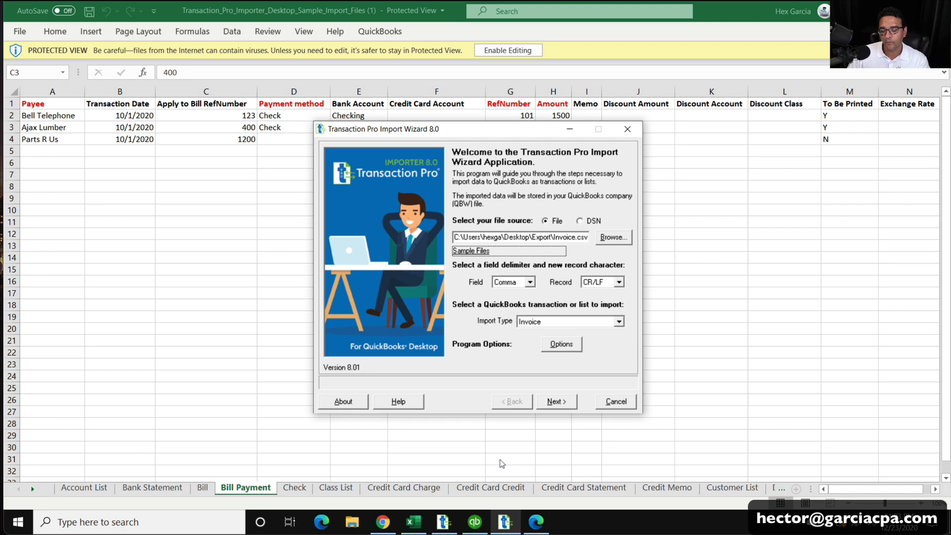
click(474, 521)
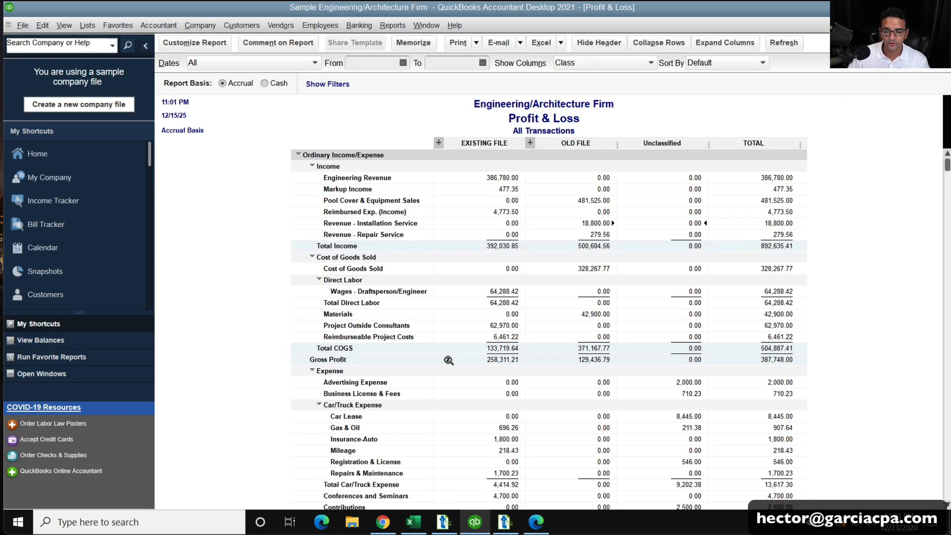